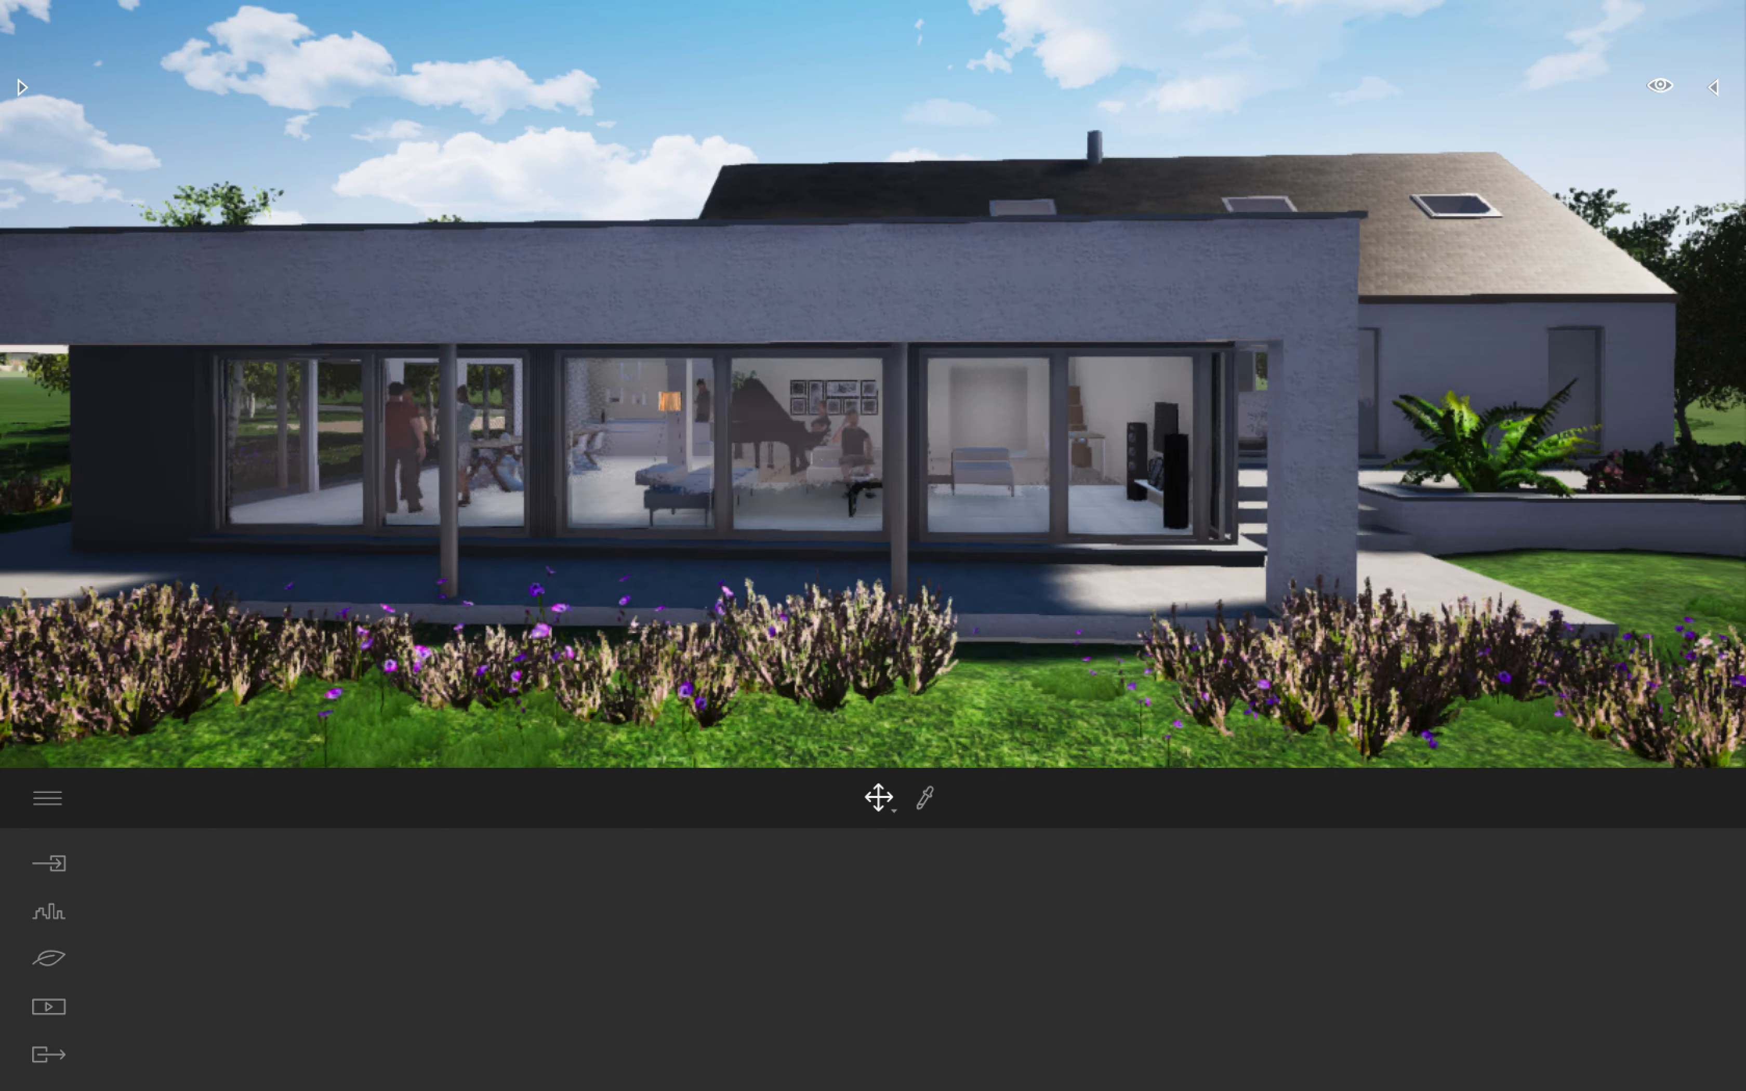
Step: Display the house in the orthographic front (Face) view, followed by the orthographic left view
key("Right")
key("Down")
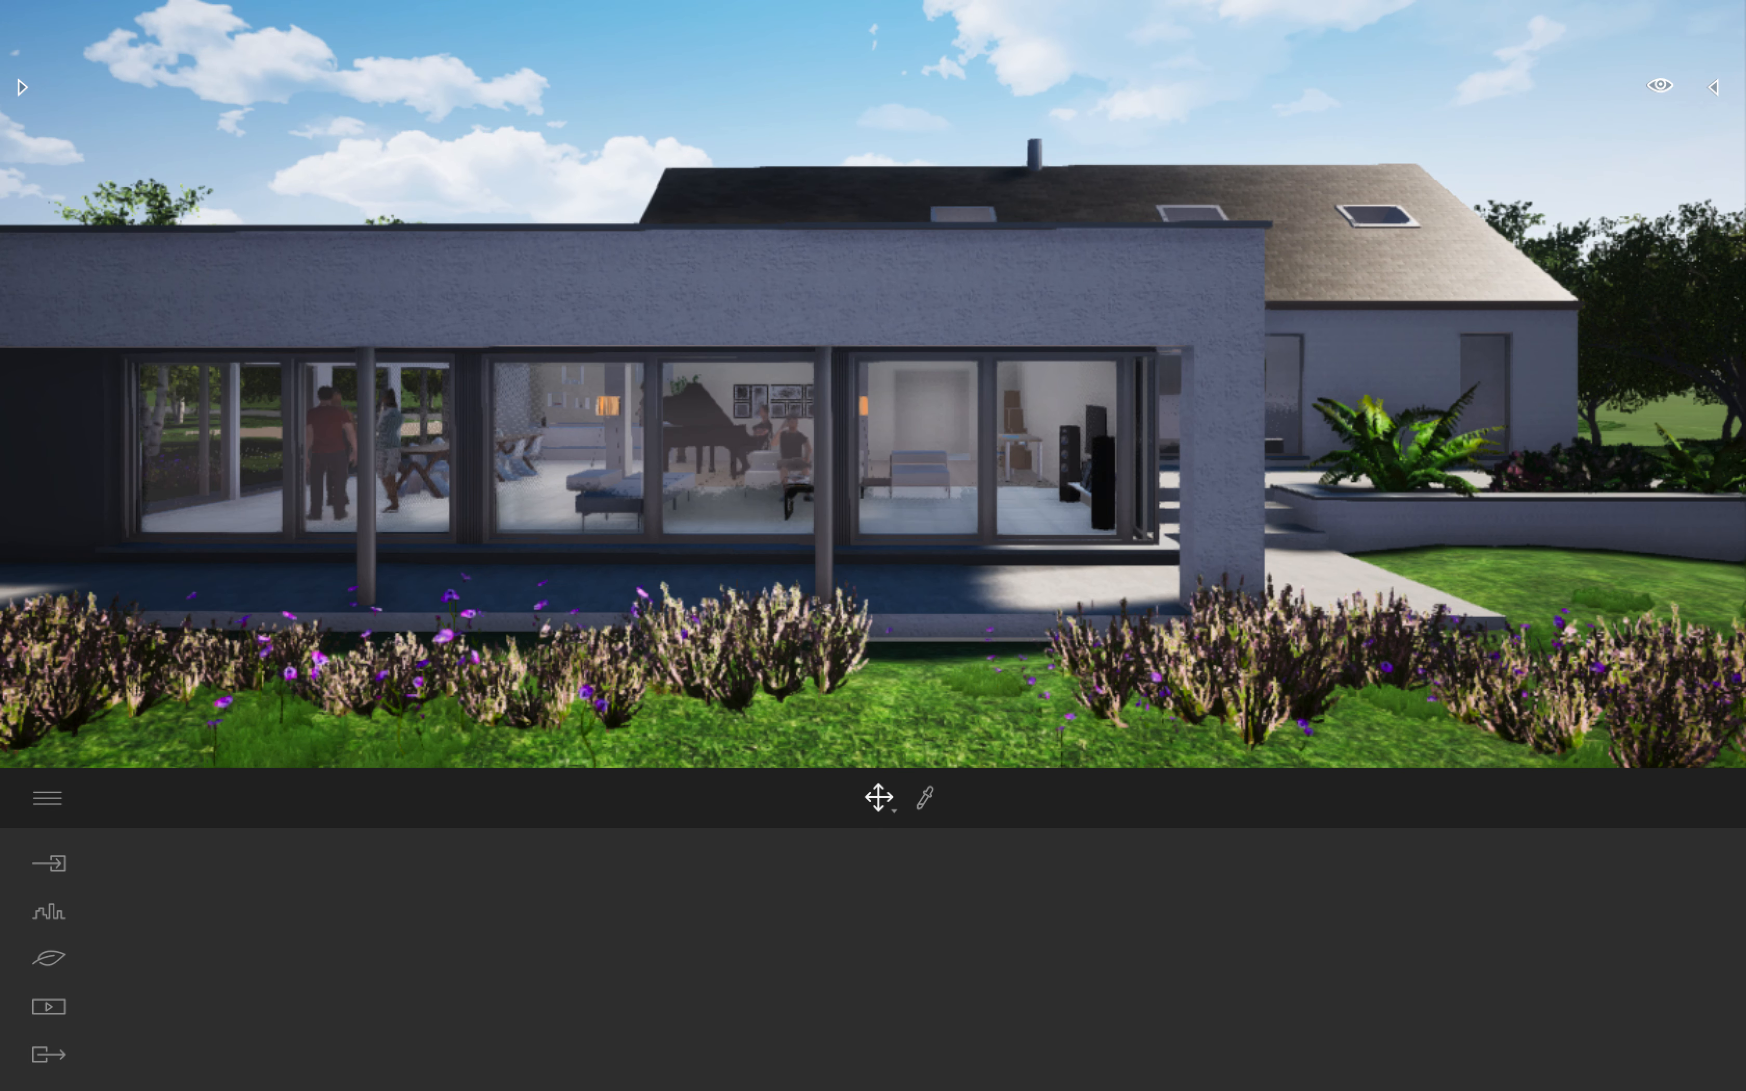
key("Up")
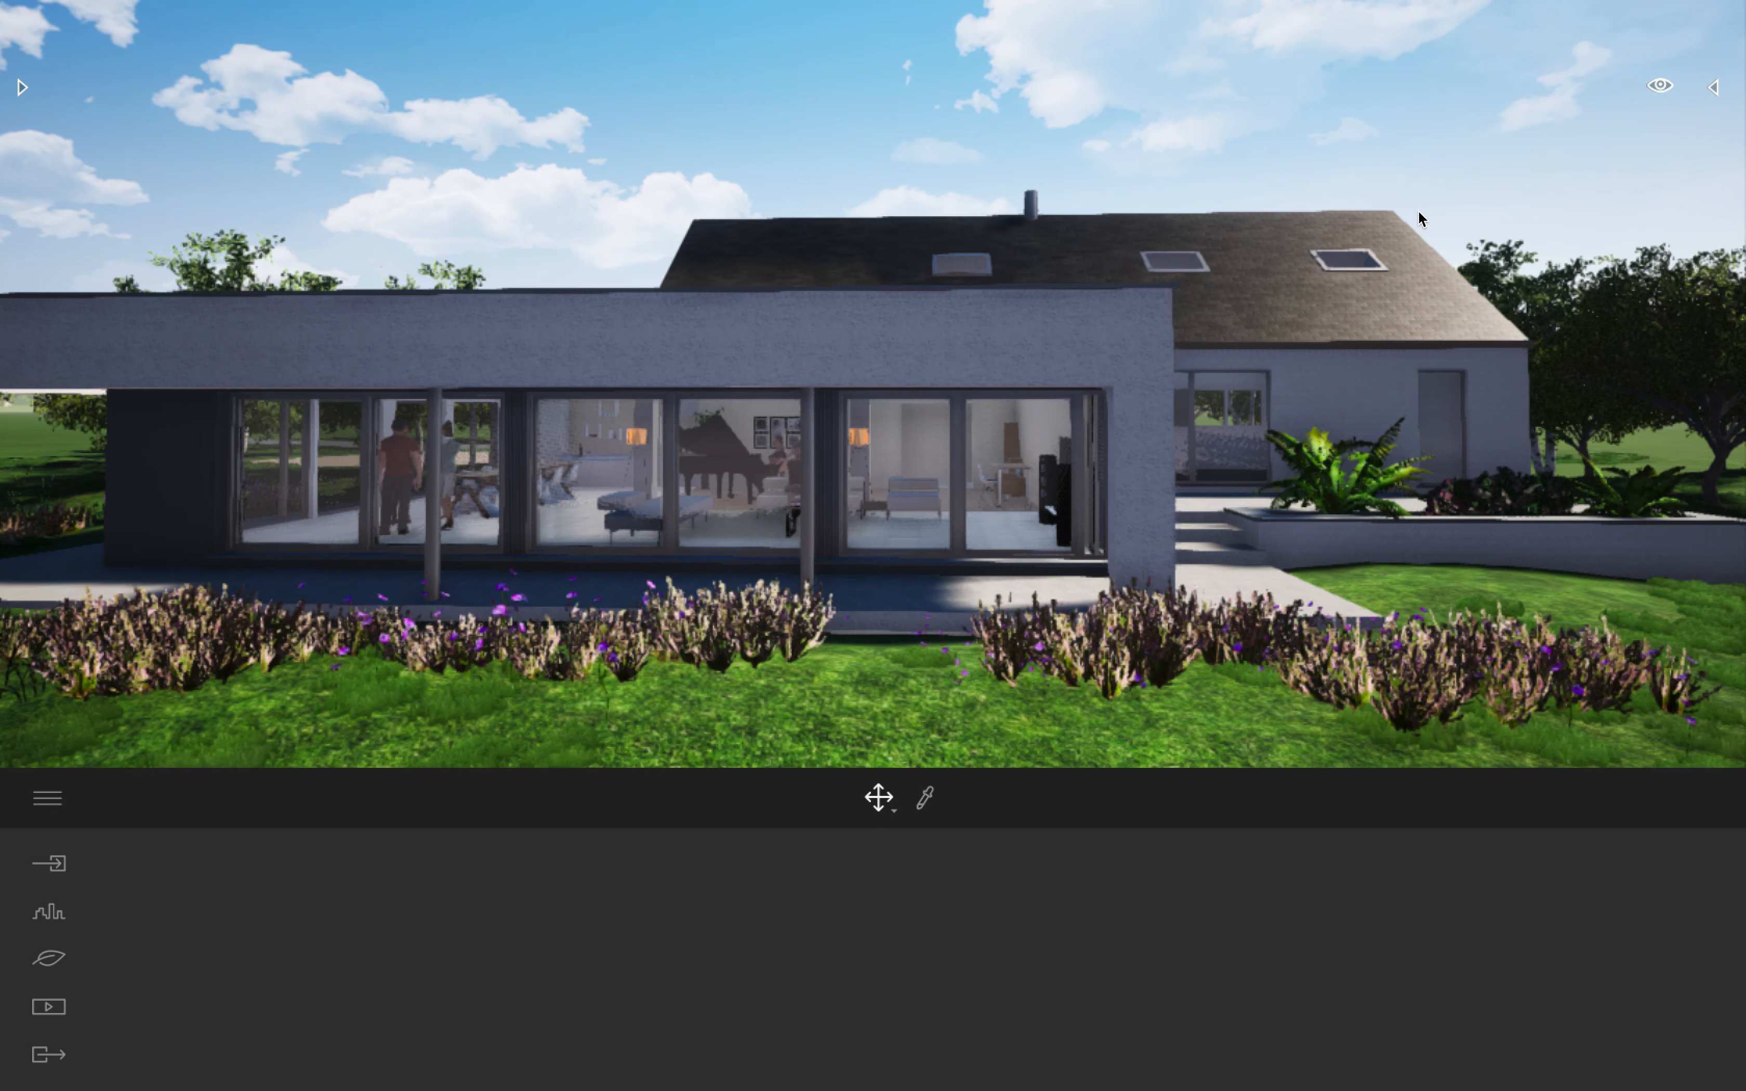
left_click(1659, 87)
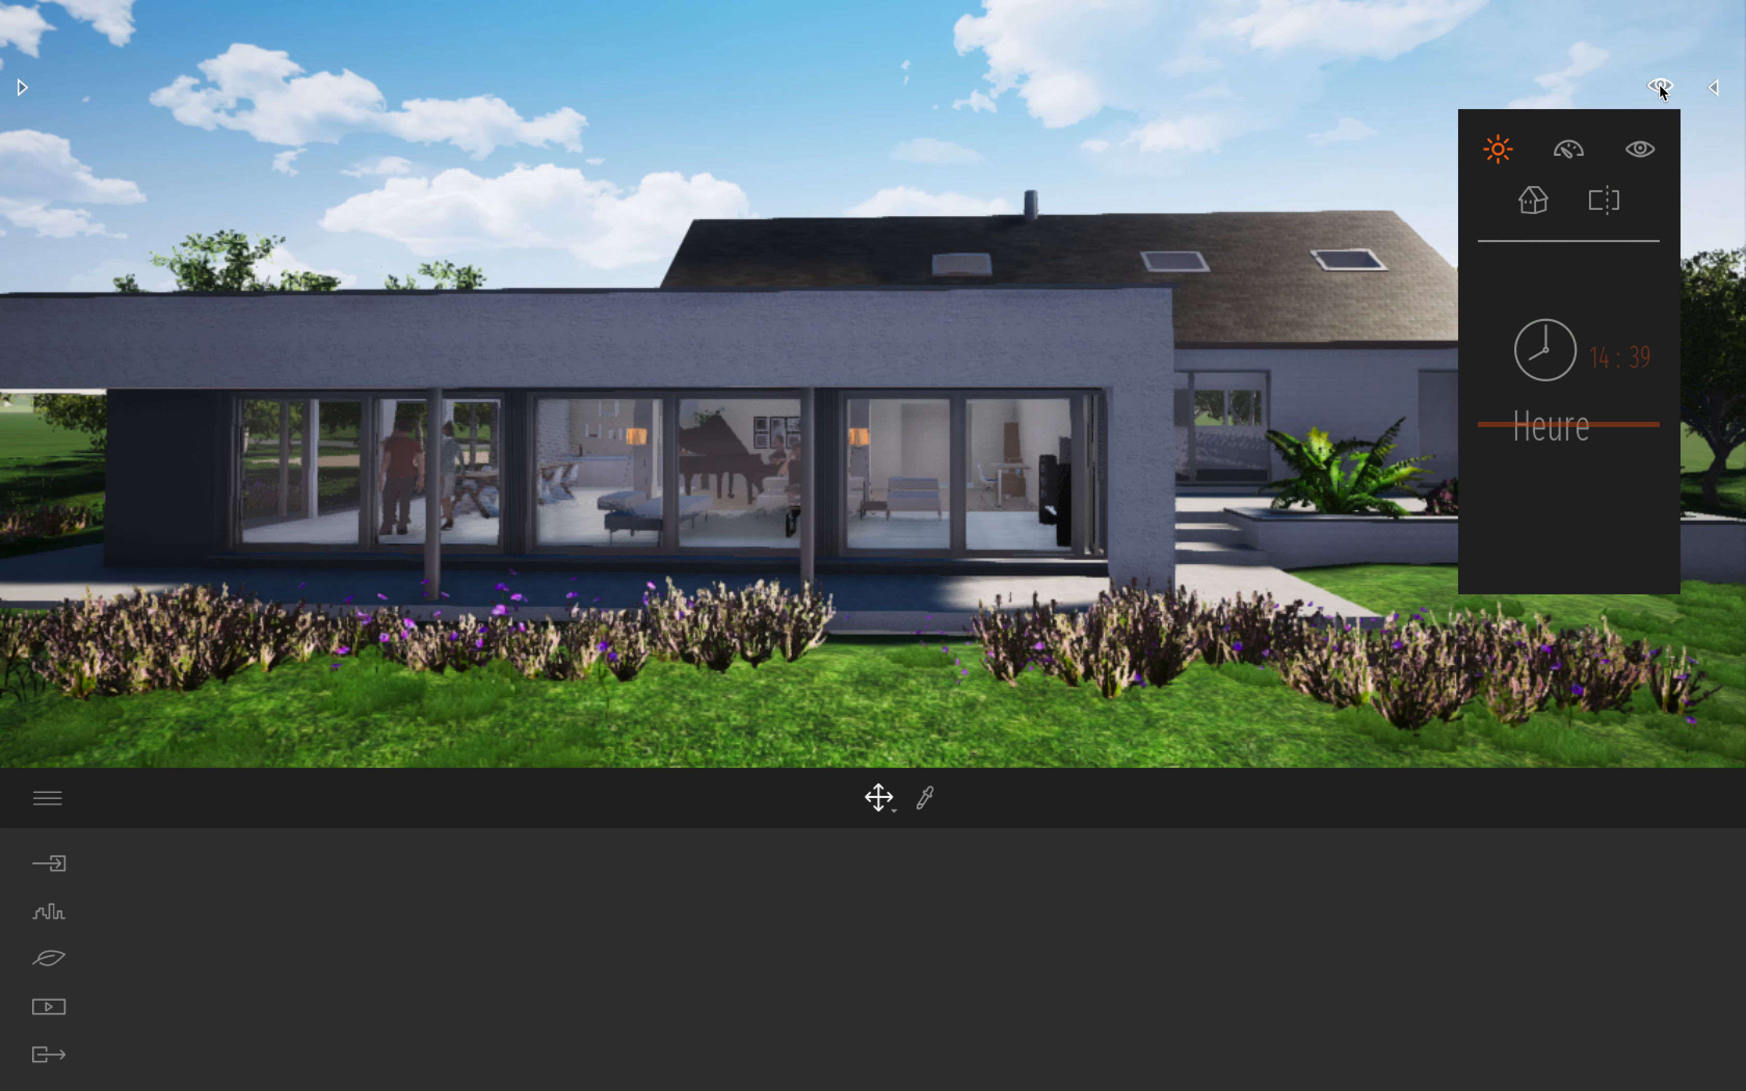
left_click(1531, 201)
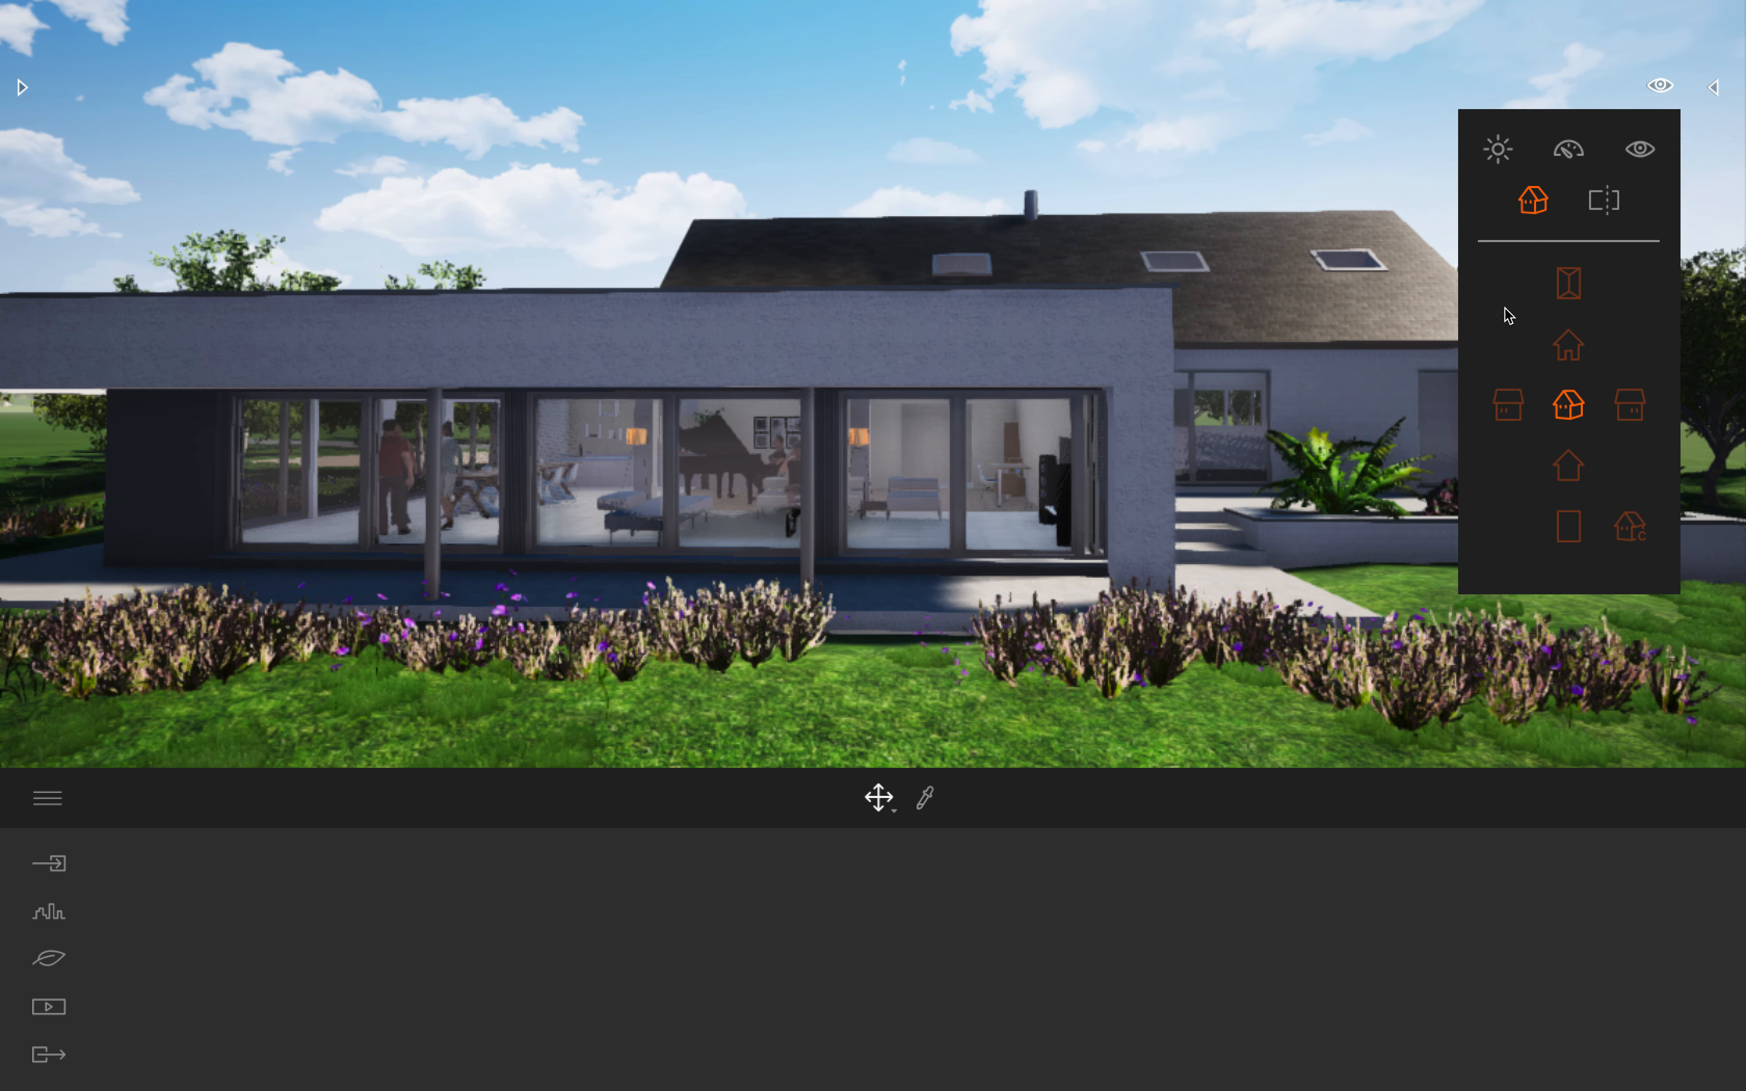
left_click(1569, 348)
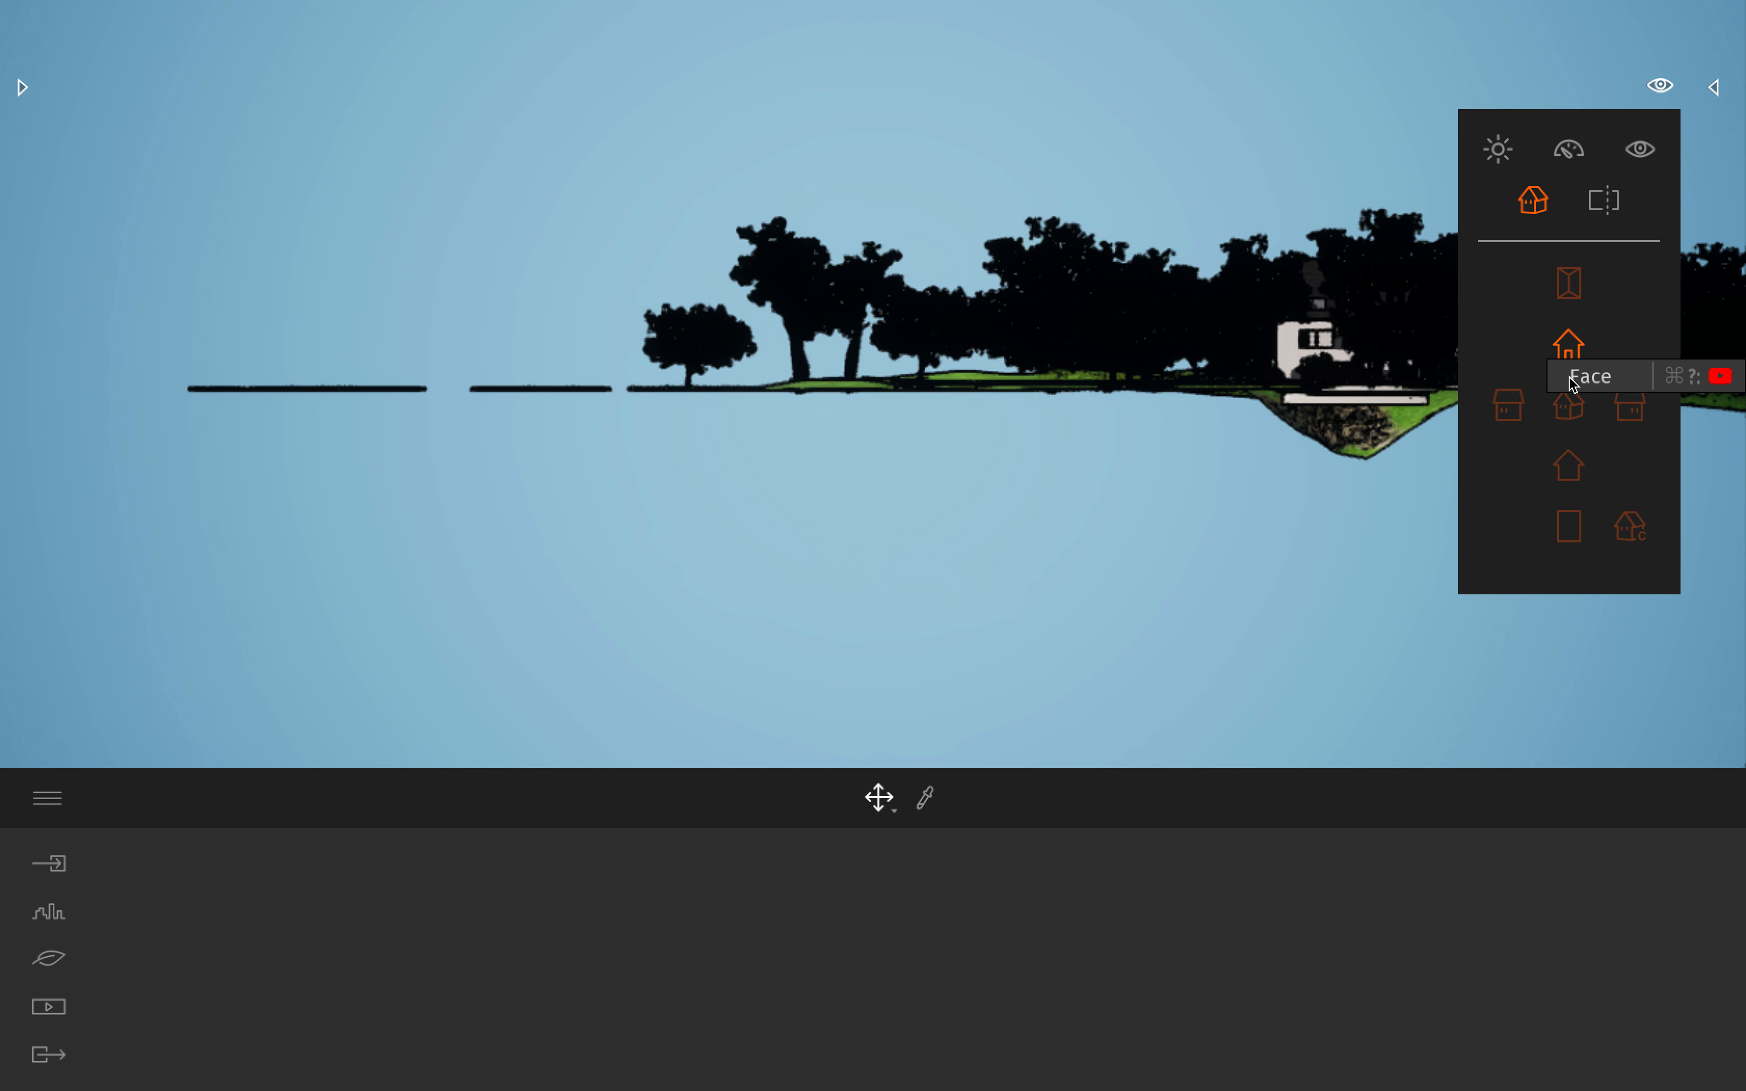
left_click(1506, 411)
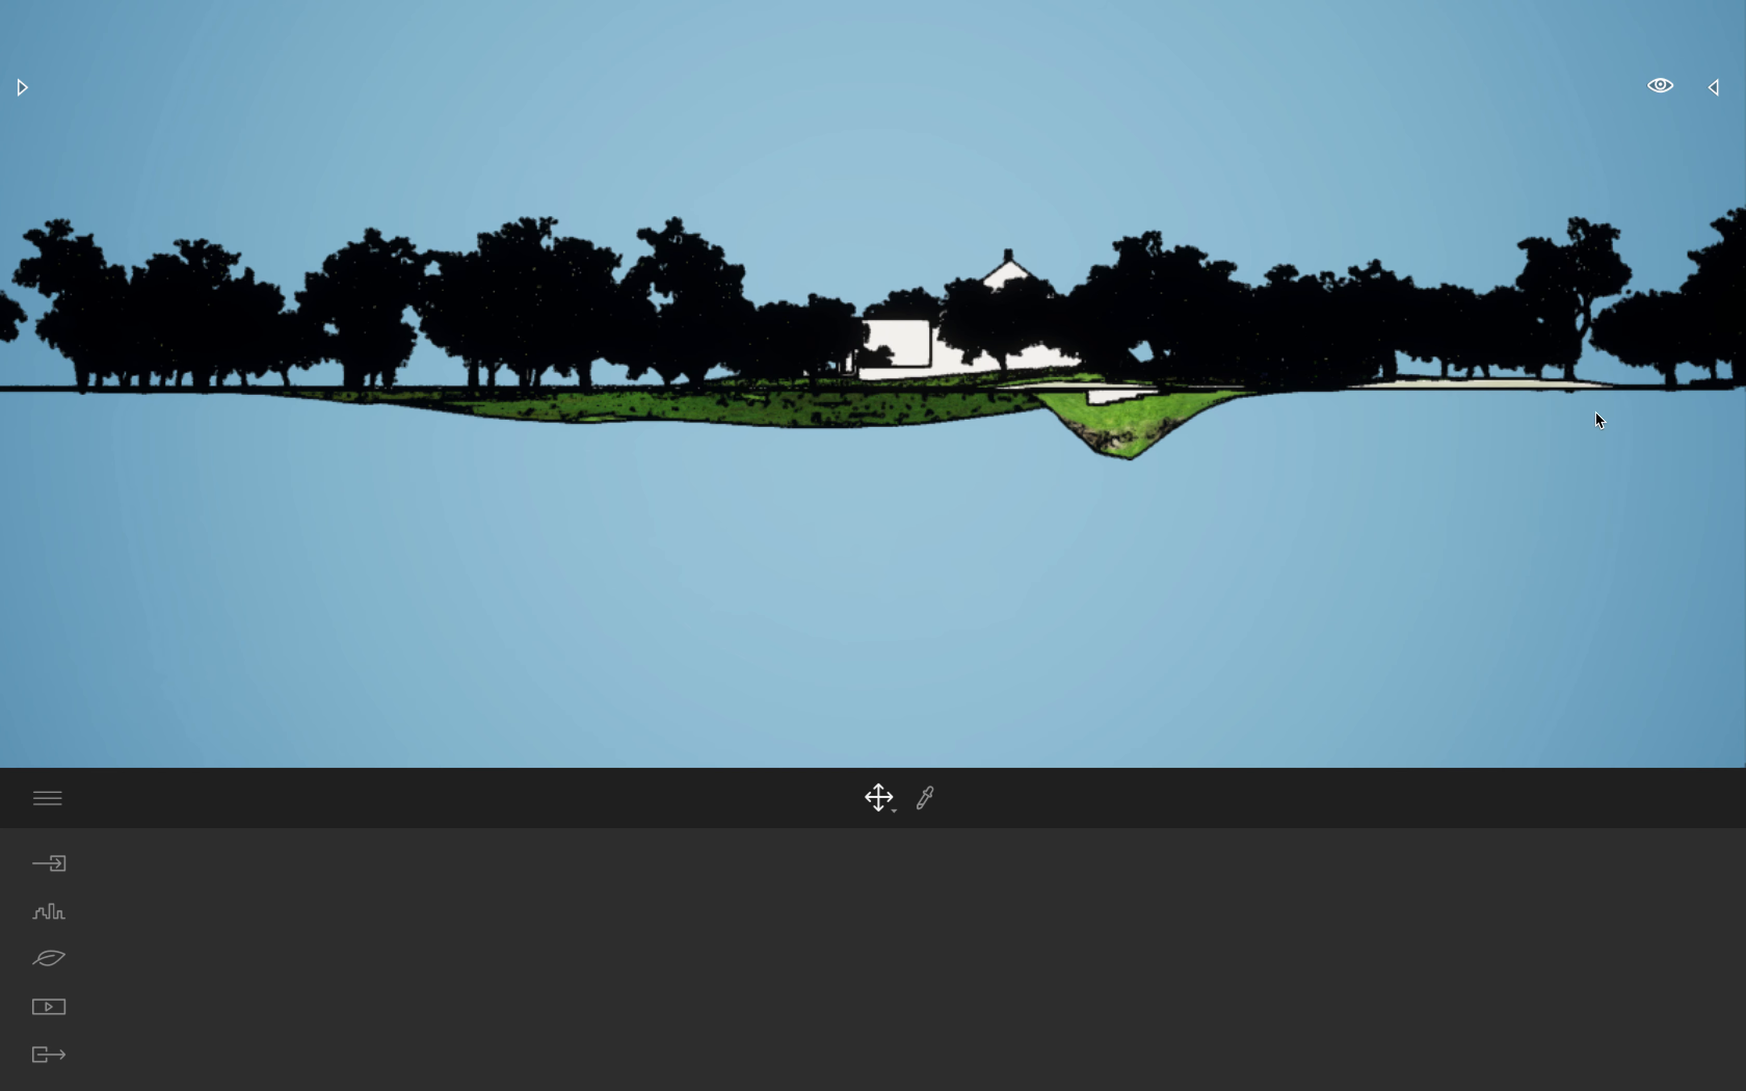
Step: Display the scene in the orthographic right (Droite) view, followed by the rear (Arrière) view
left_click(1660, 85)
left_click(1533, 200)
left_click(1632, 410)
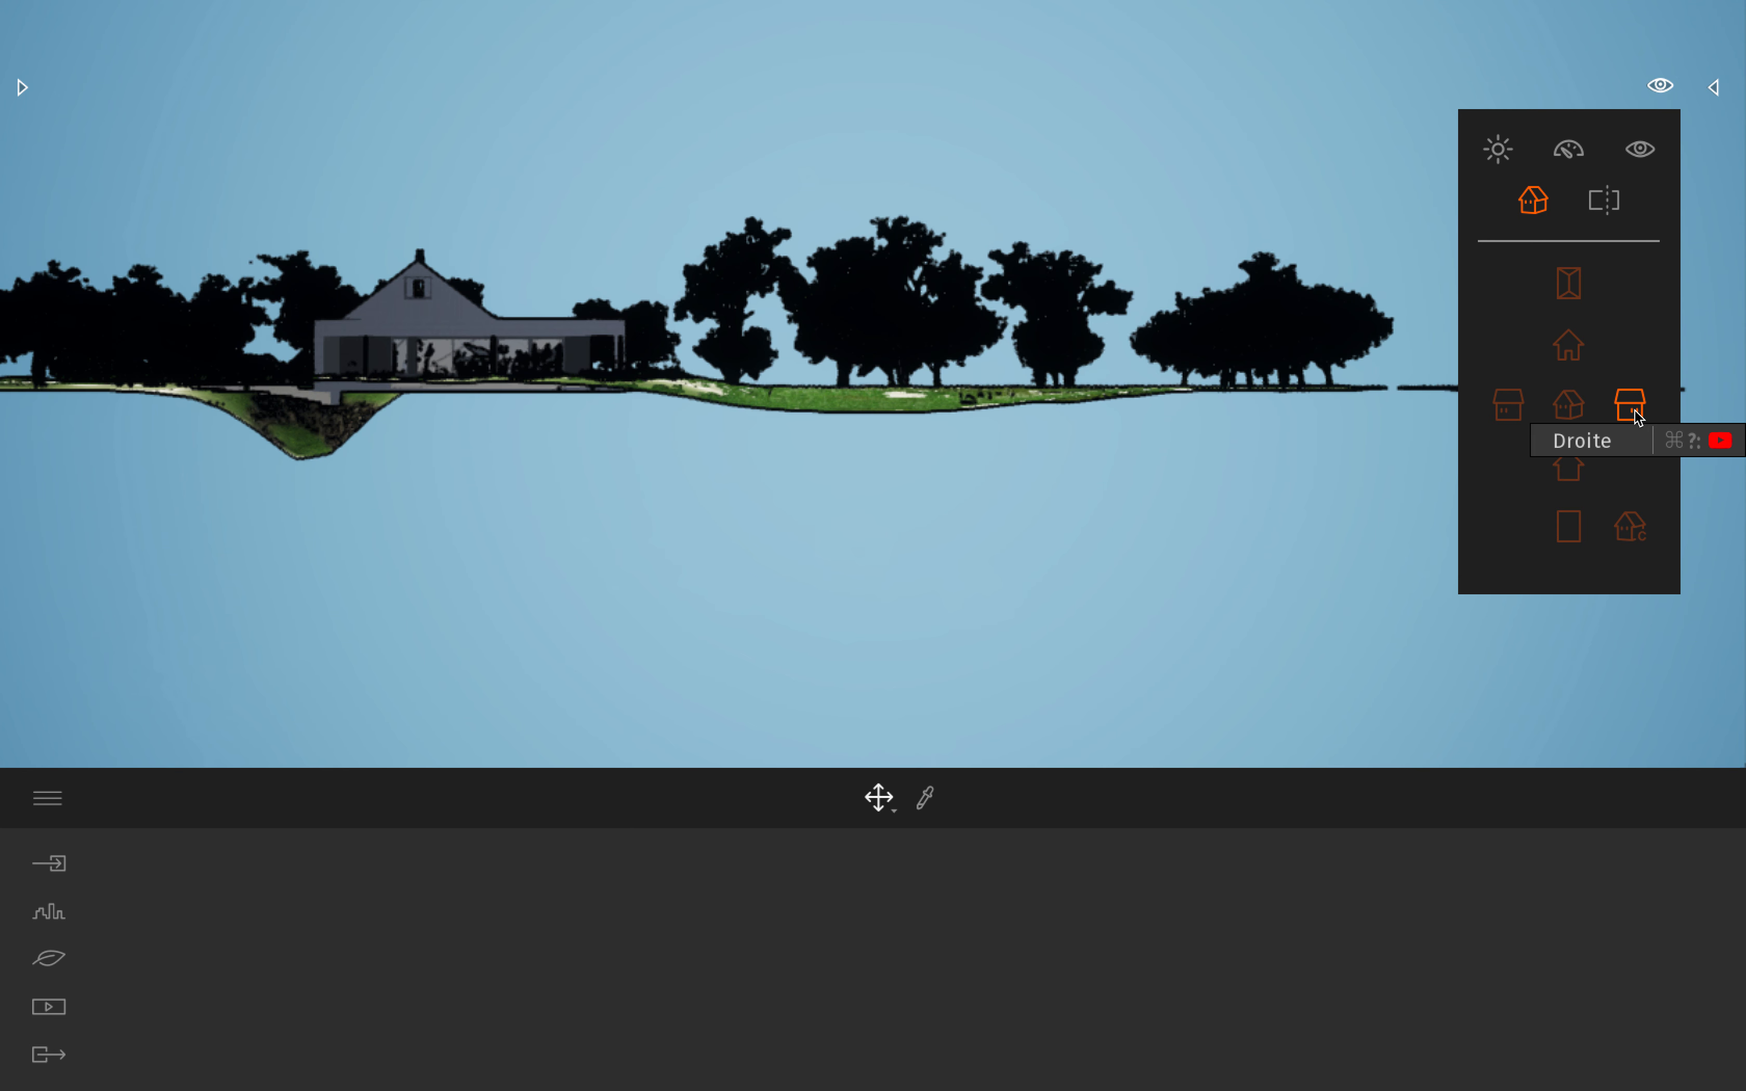
left_click(1579, 472)
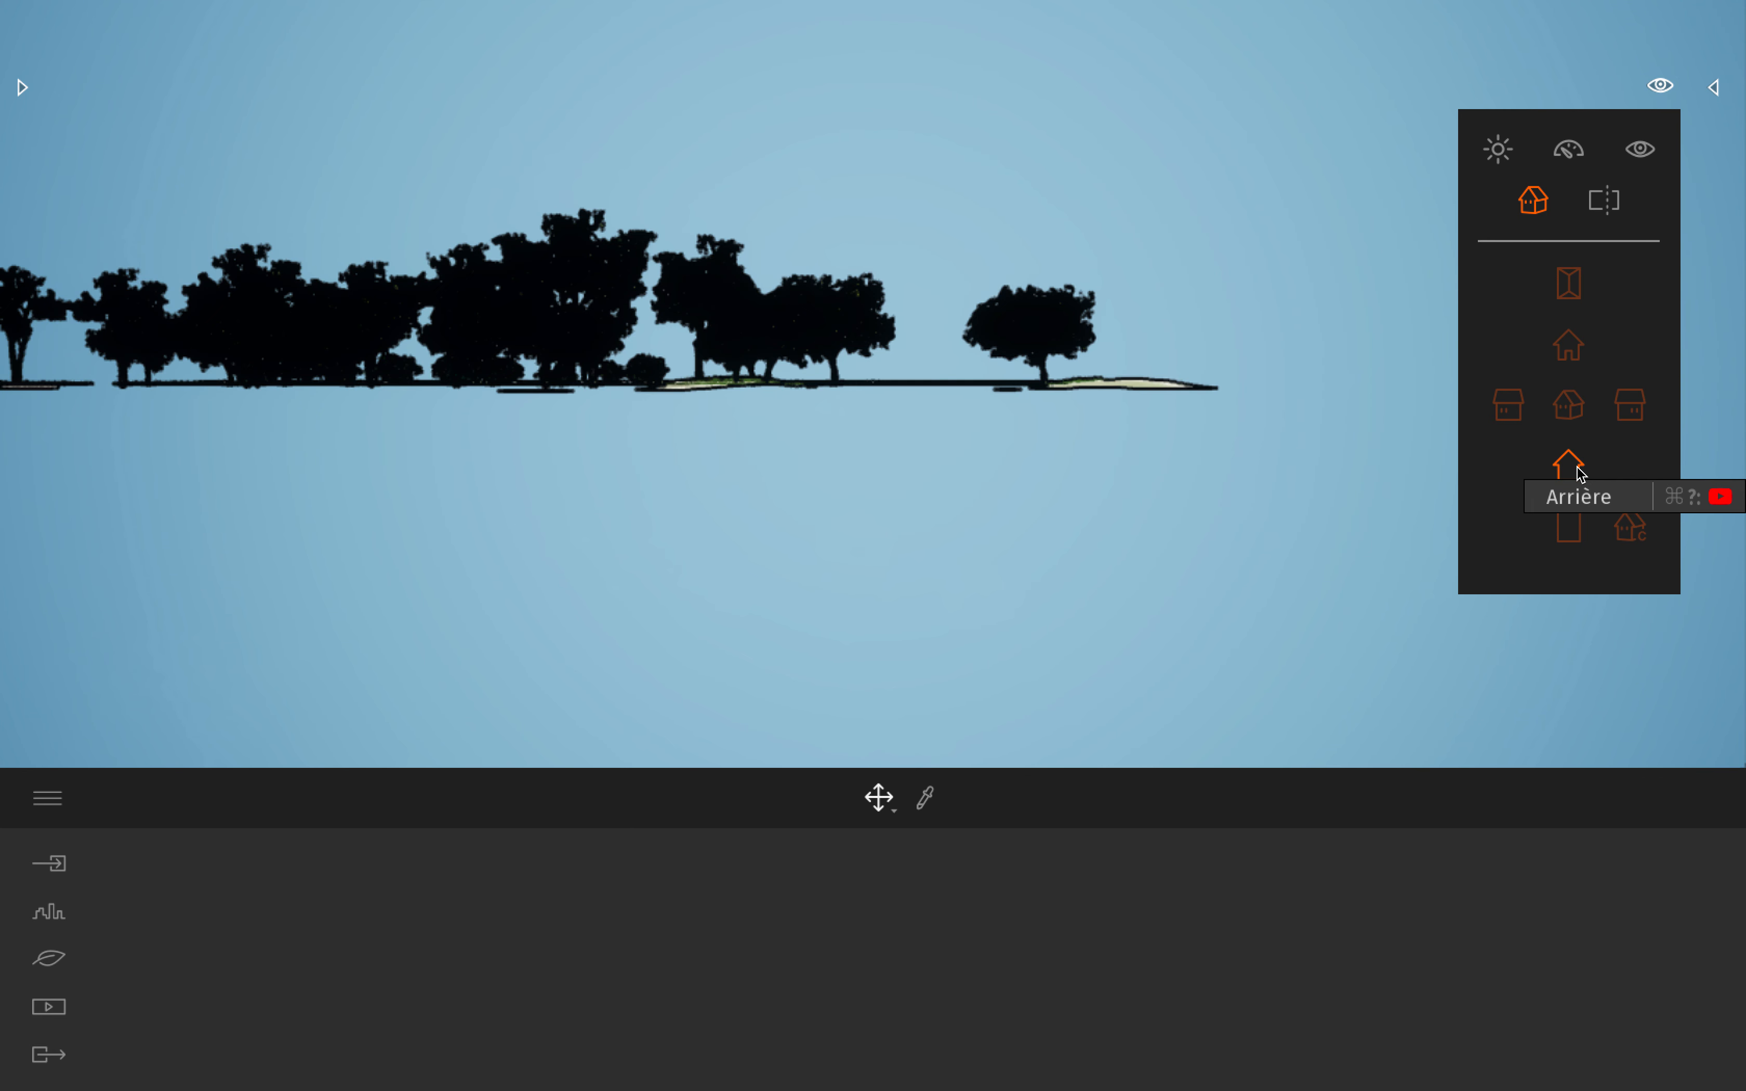
Step: Display the site in the orthographic top view and examine the house and curved road at different zoom levels
left_click(1568, 292)
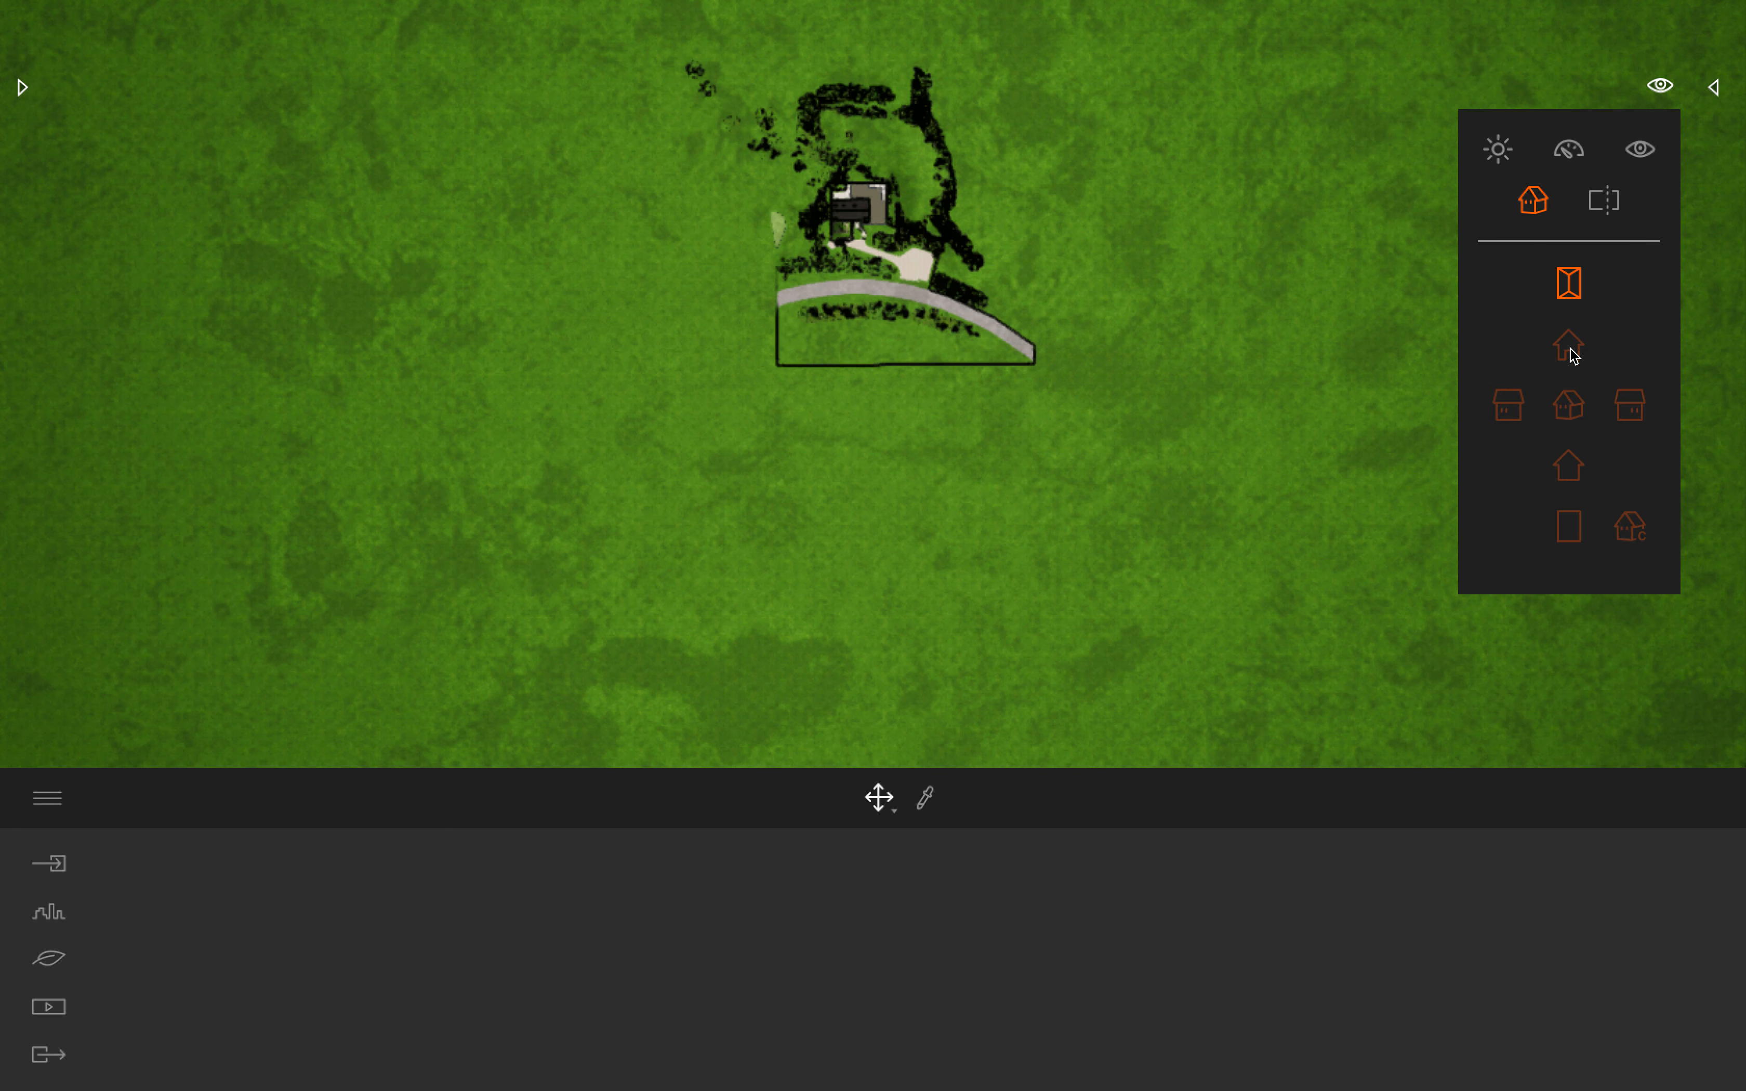
scroll(832, 208, "up", 3)
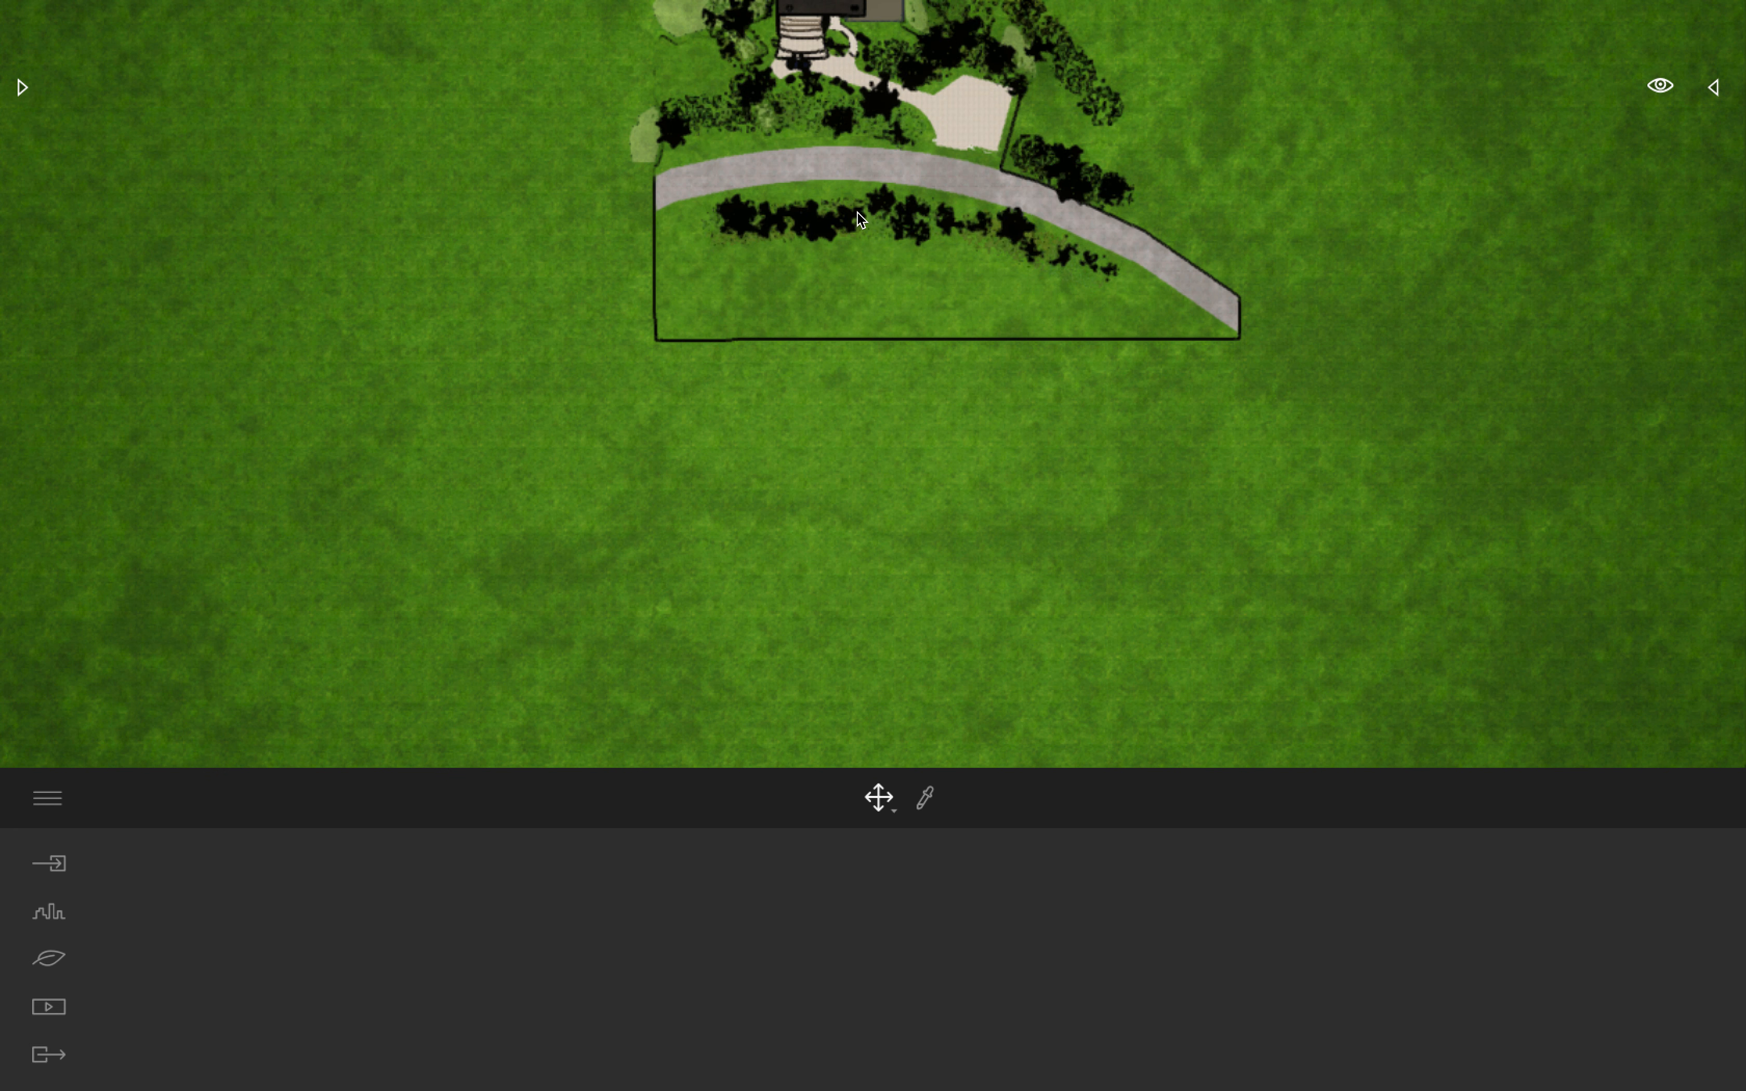
scroll(870, 262, "down", 2)
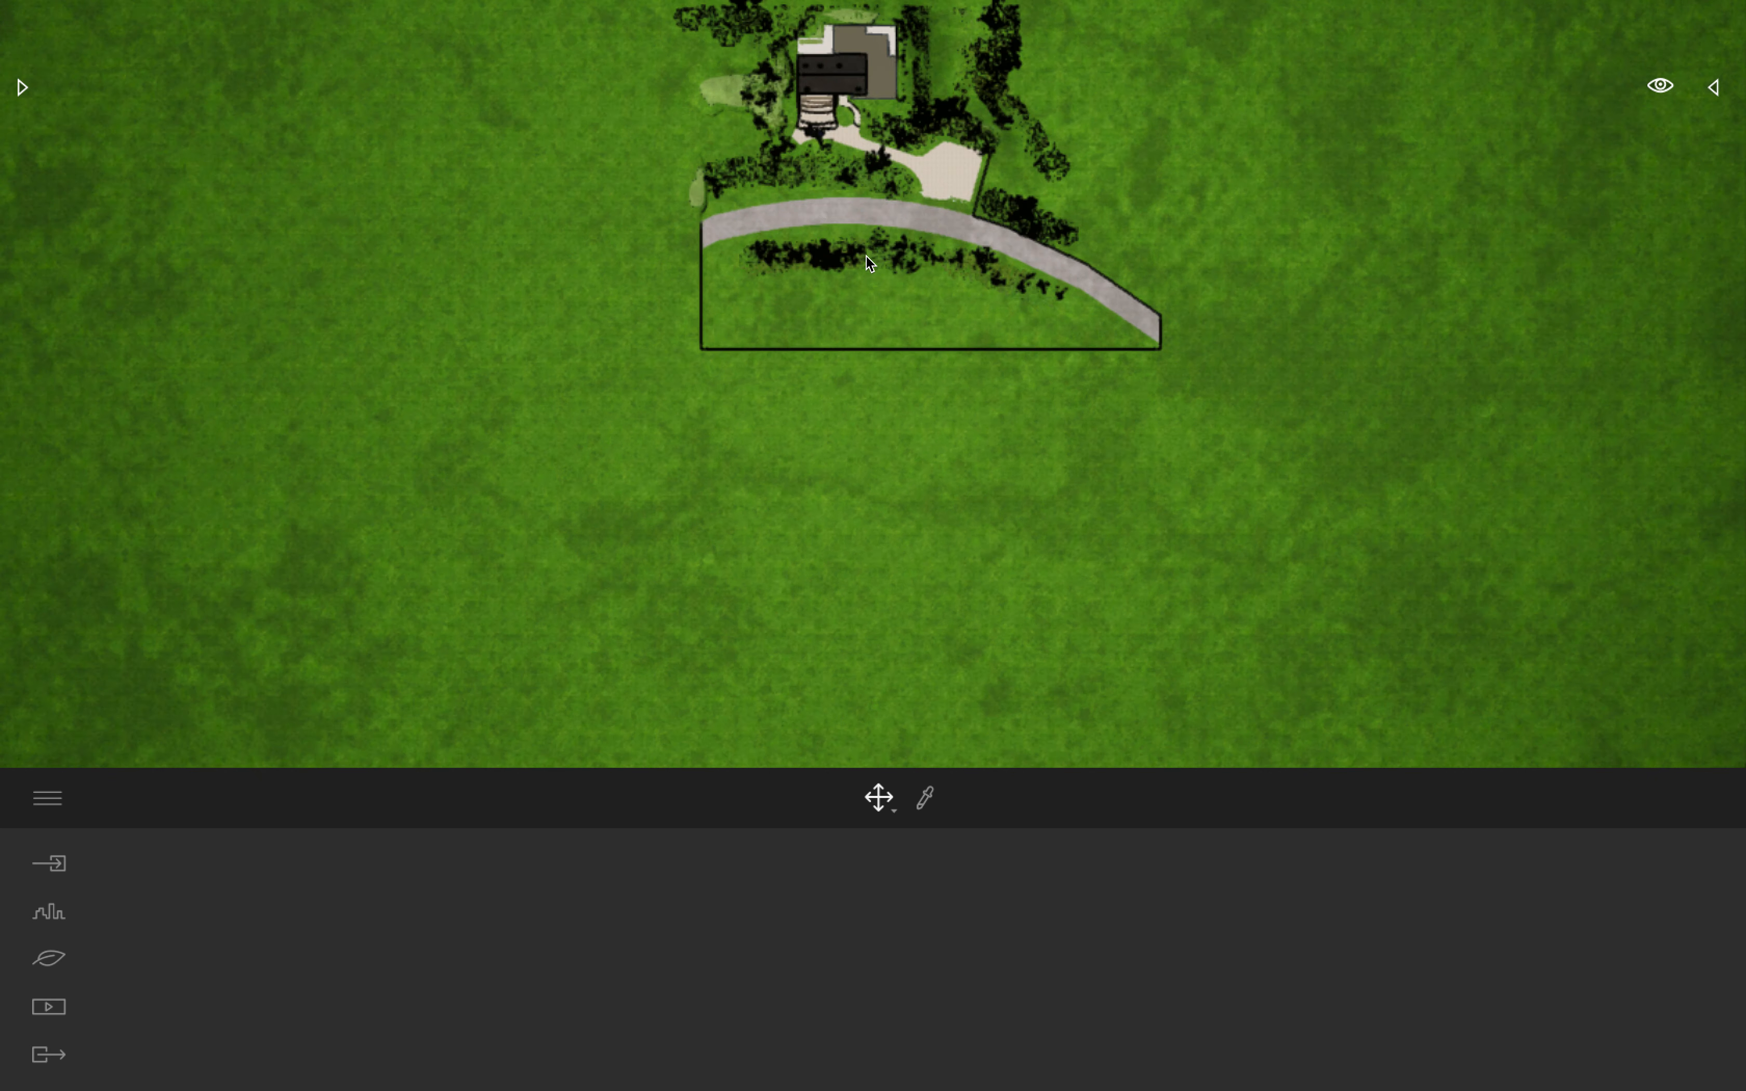
scroll(866, 258, "down", 4)
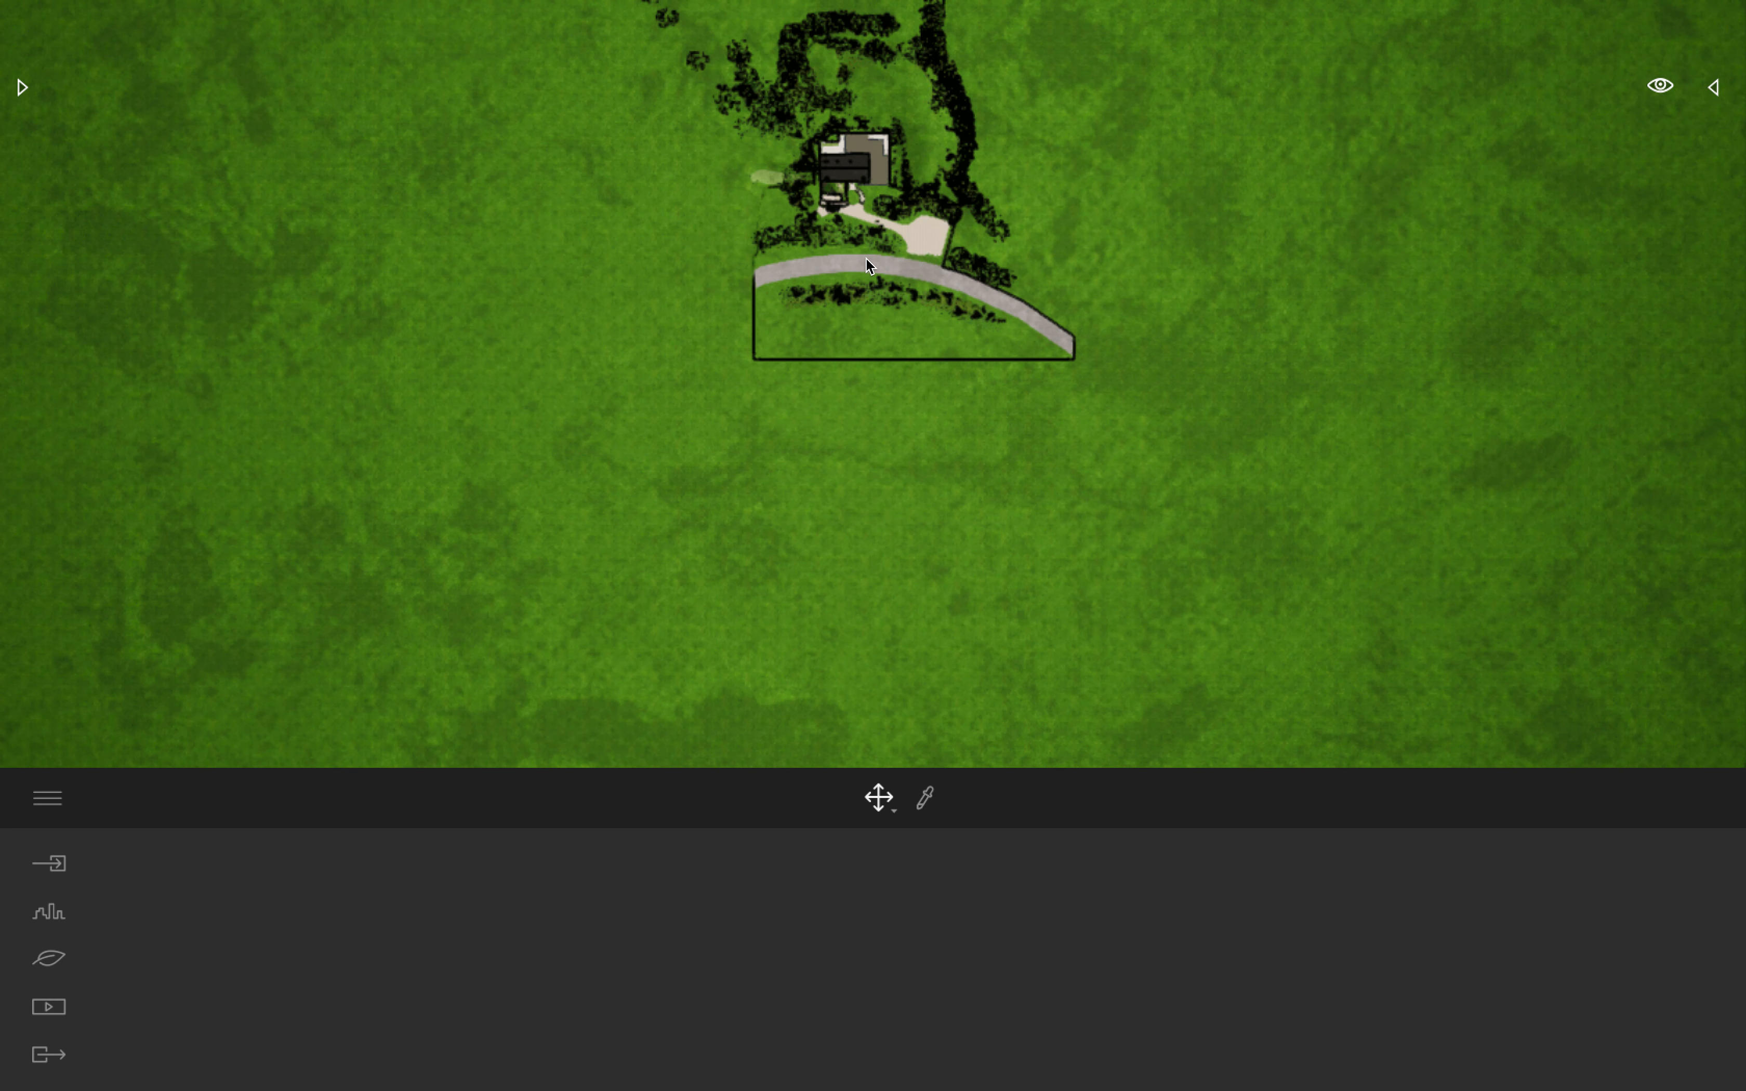
scroll(867, 259, "up", 3)
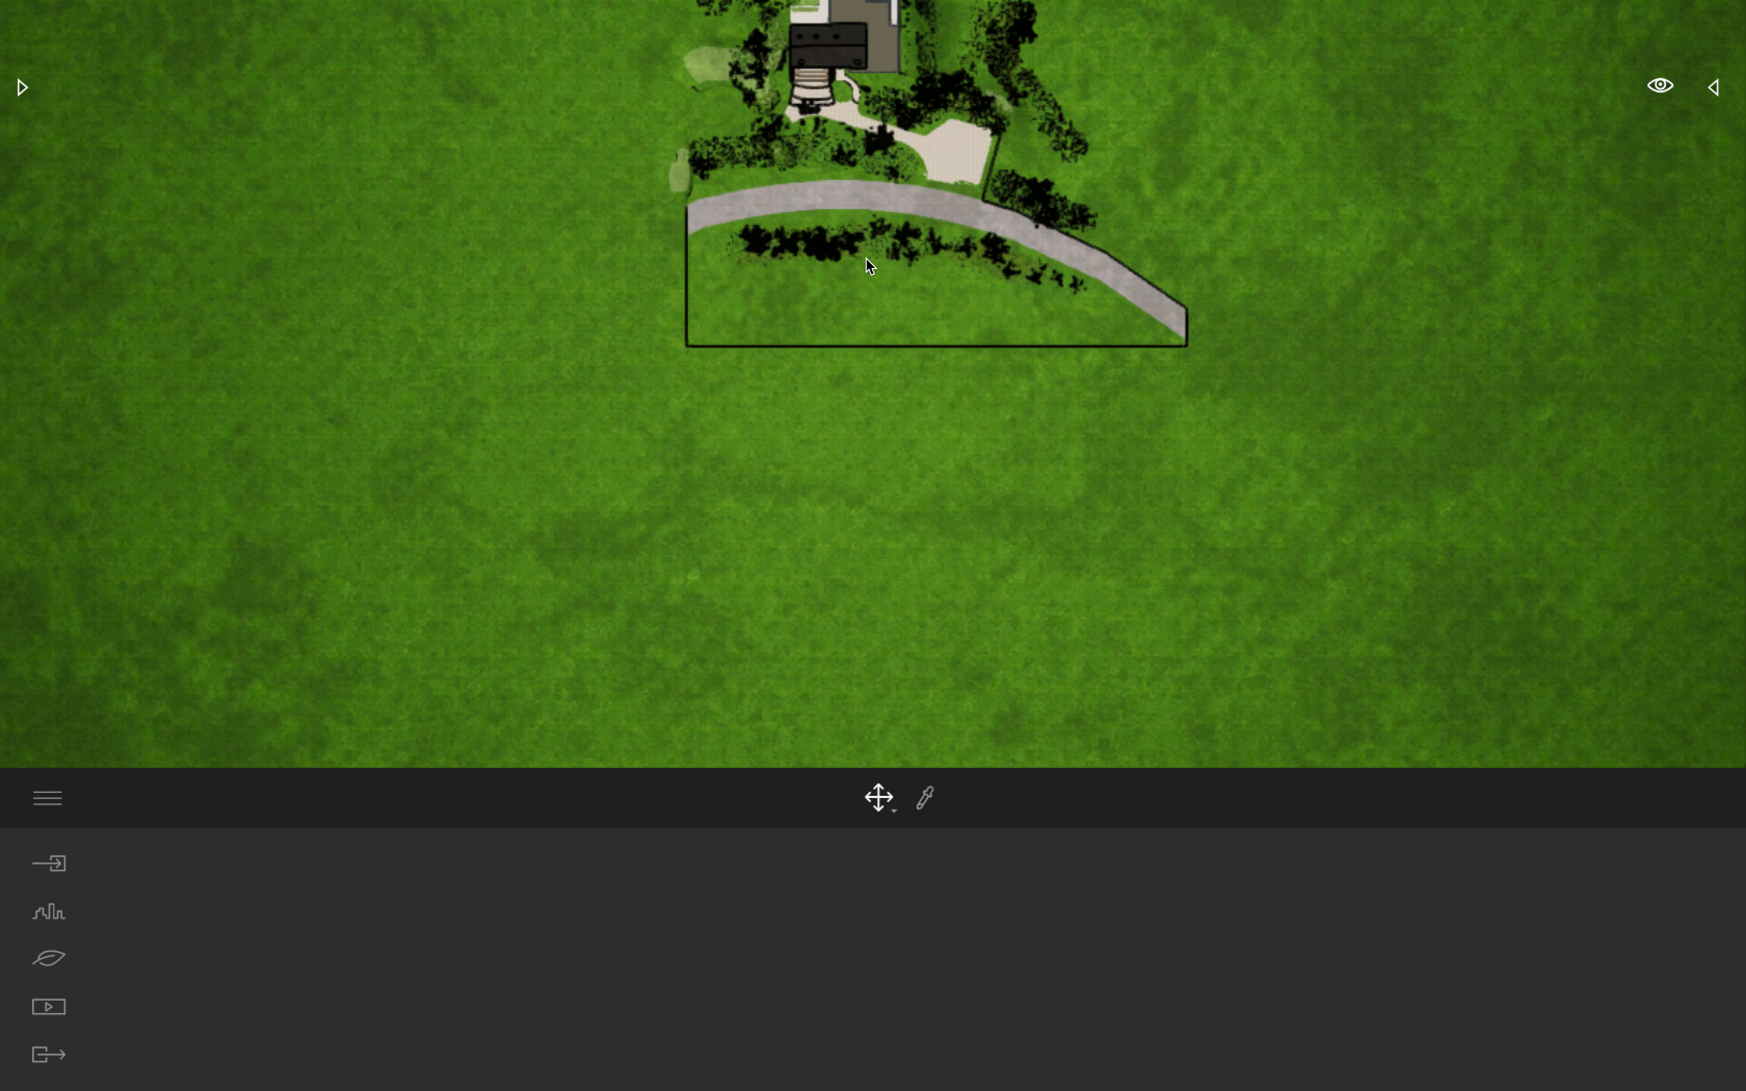
scroll(914, 225, "up", 2)
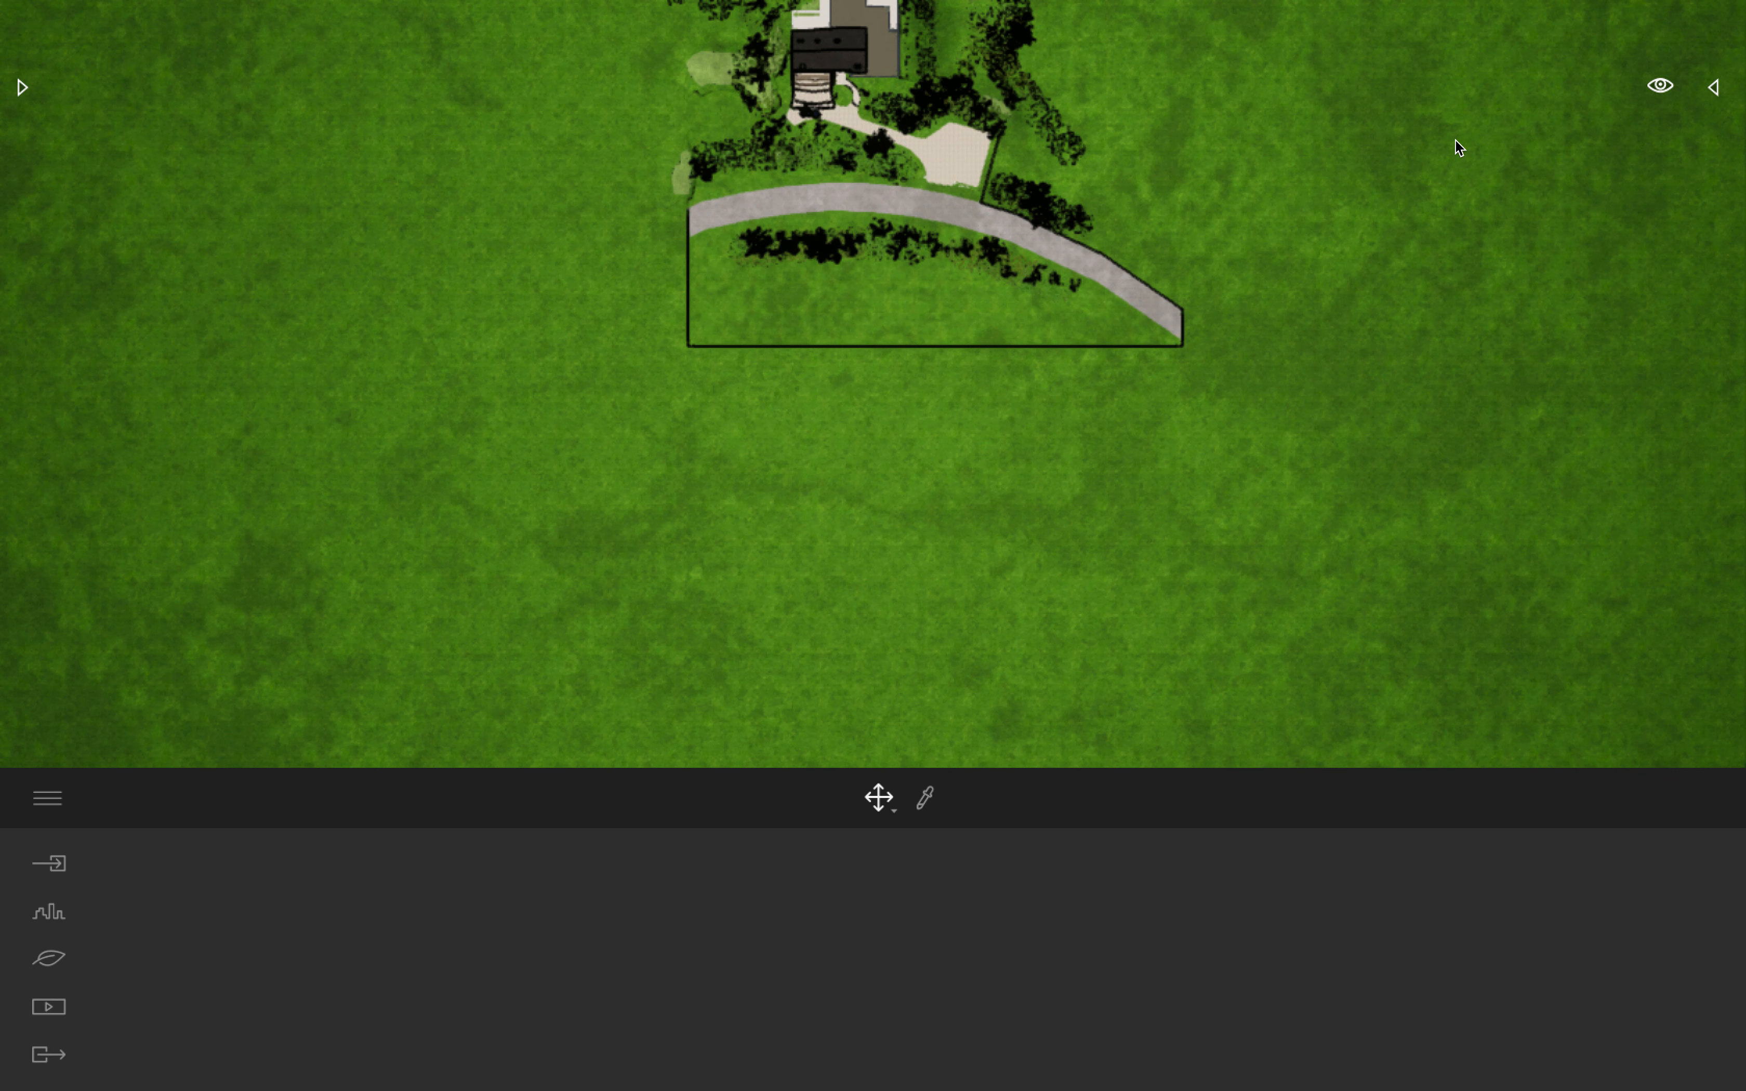
scroll(1455, 139, "down", 1)
Step: Switch to the right (Droite) view and frame the house's gable and glazed facade close up in the viewport
left_click(1659, 87)
left_click(1533, 200)
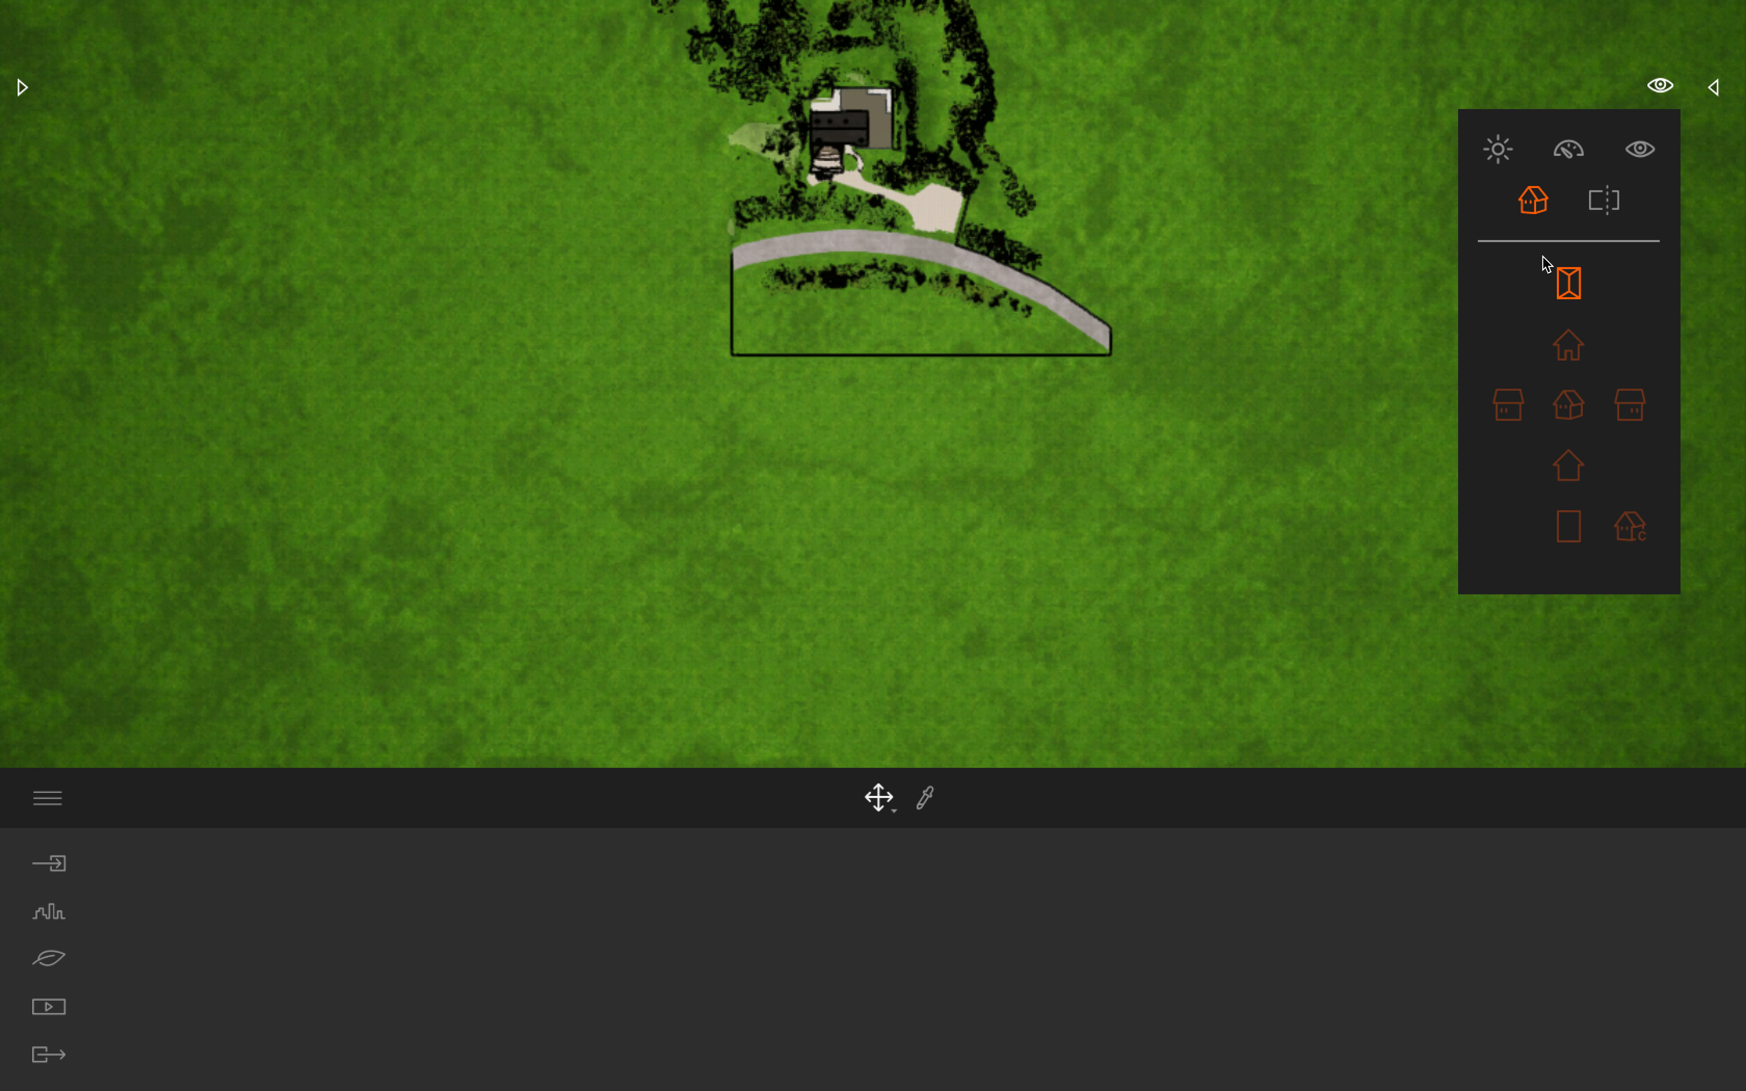
left_click(1633, 415)
key("Right")
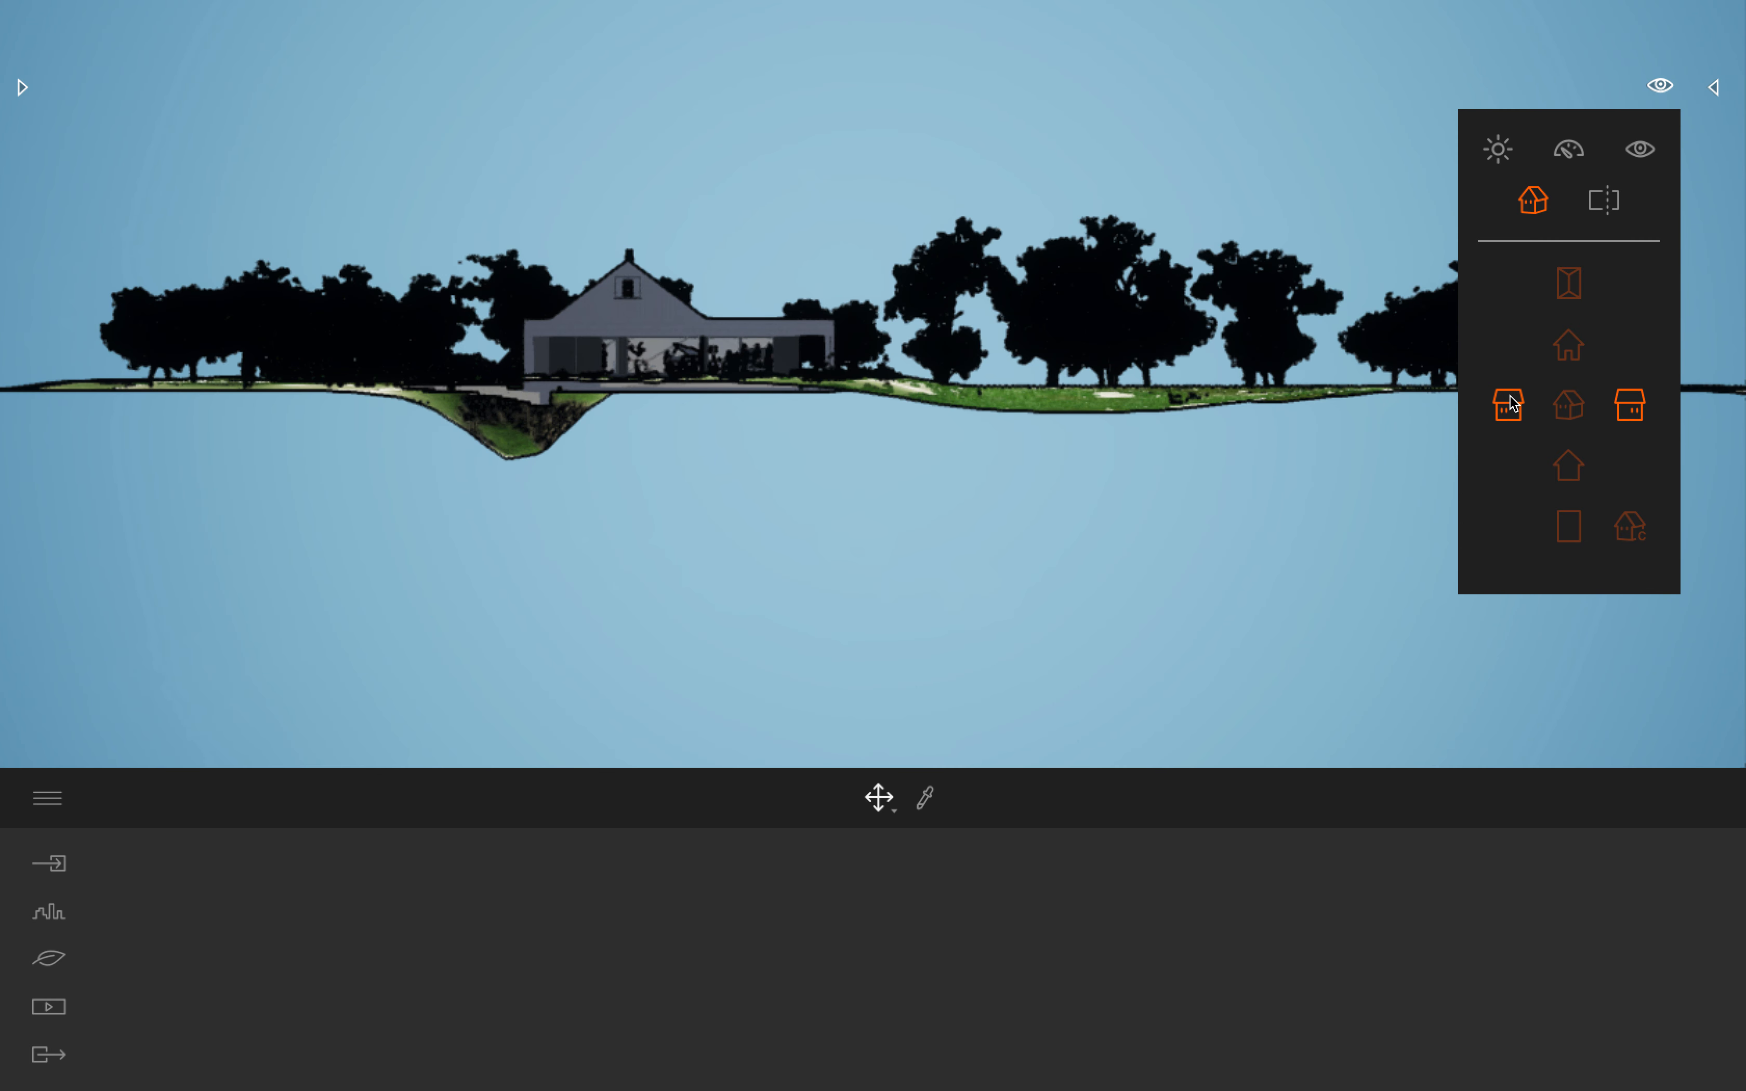
key("Left")
scroll(944, 342, "up", 2)
scroll(944, 341, "up", 2)
key("Right")
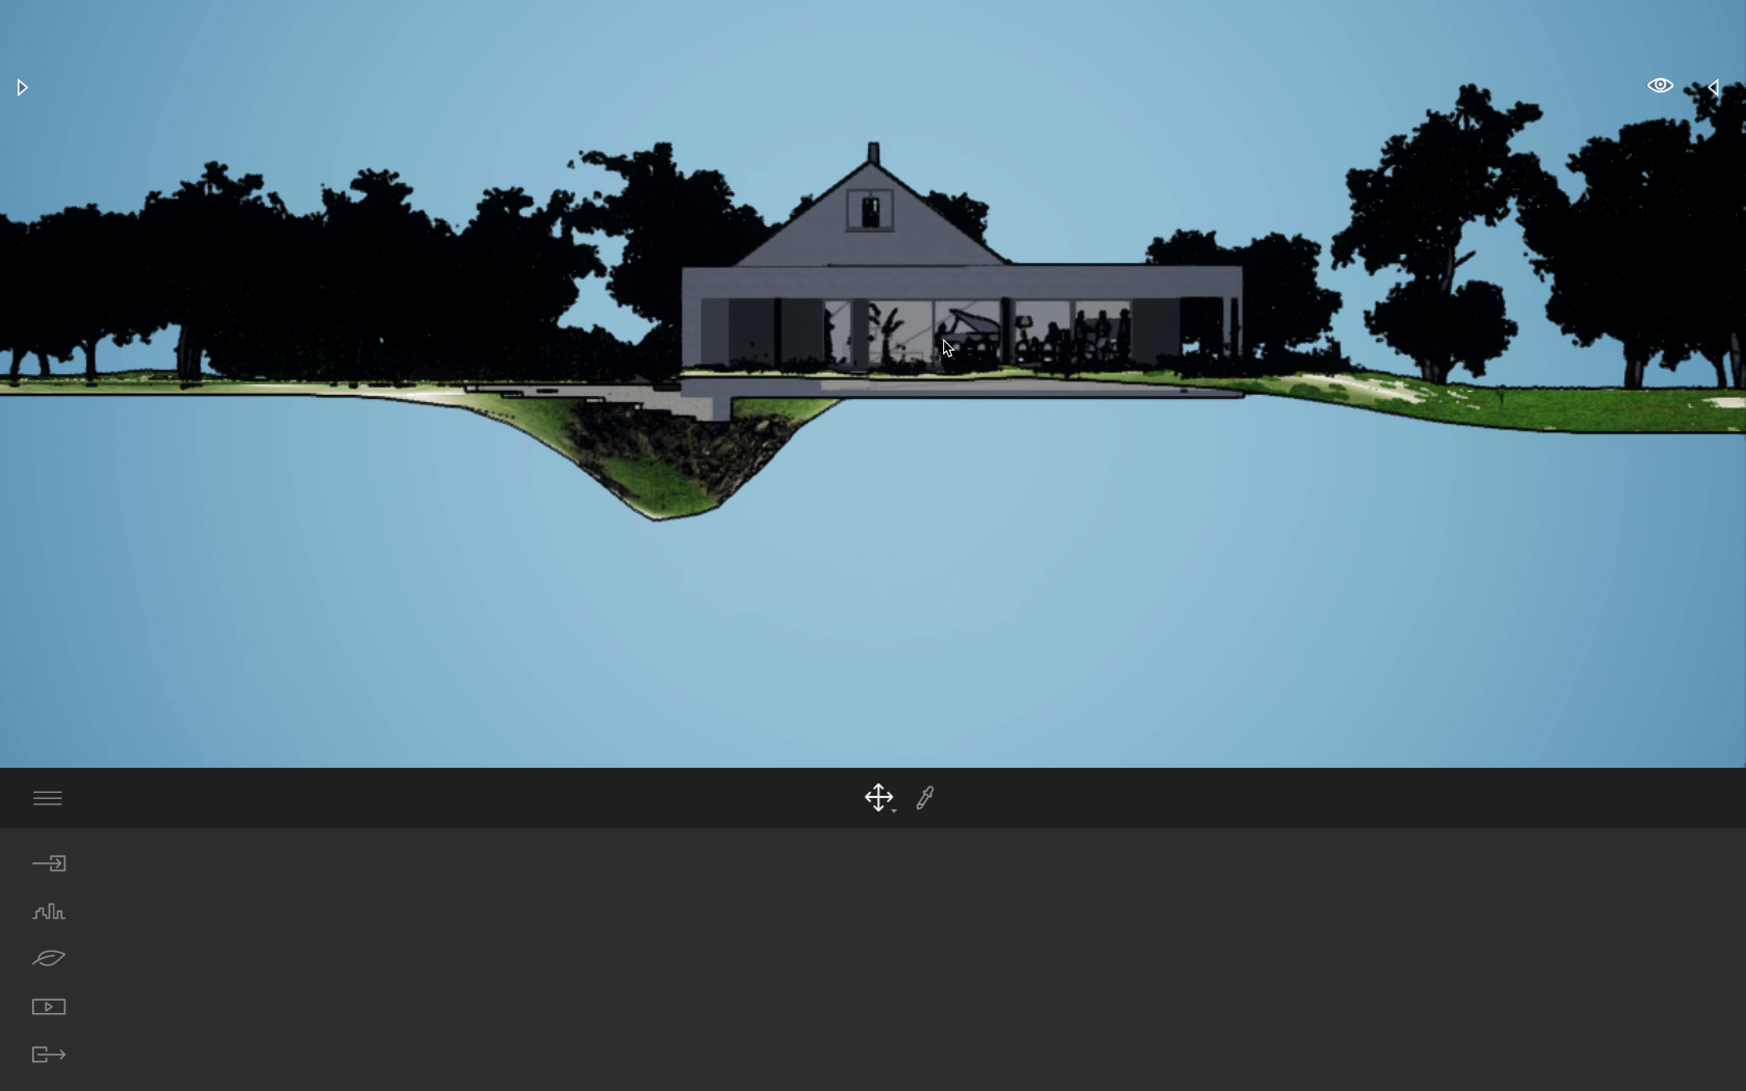
scroll(944, 341, "up", 2)
key("Left")
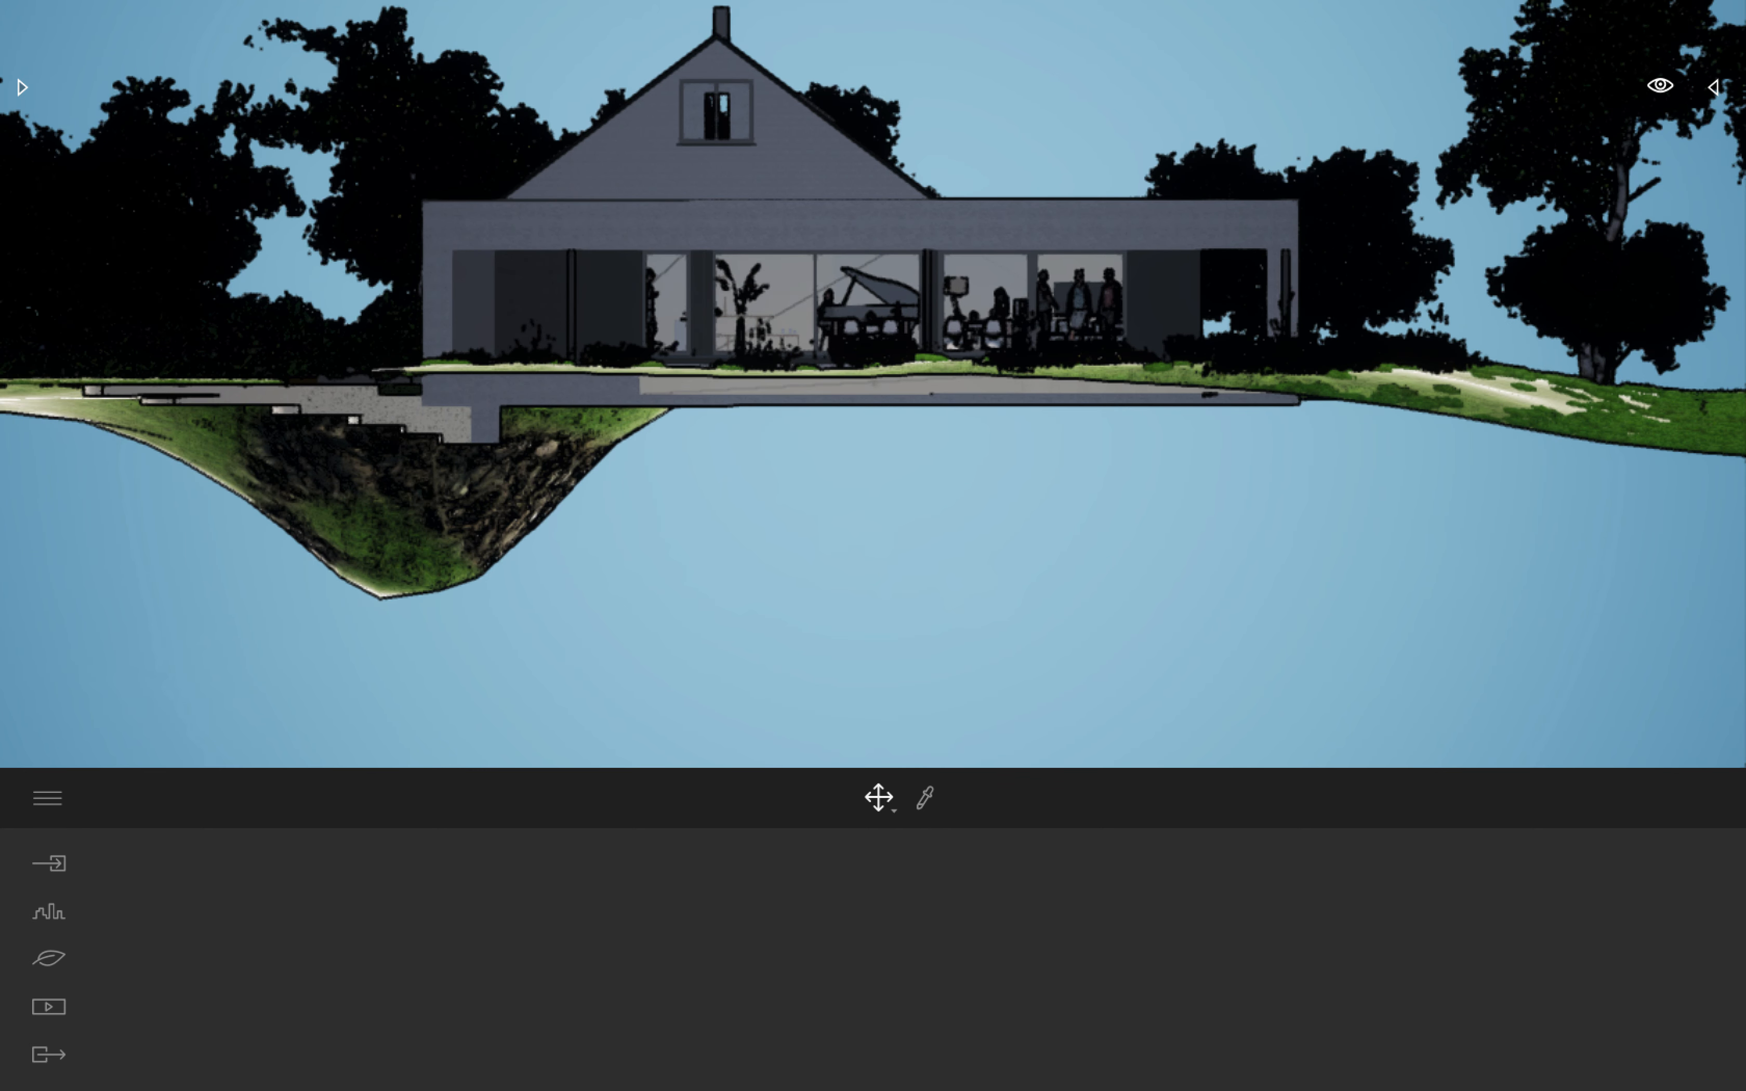
middle_click_drag(961, 234, 963, 331)
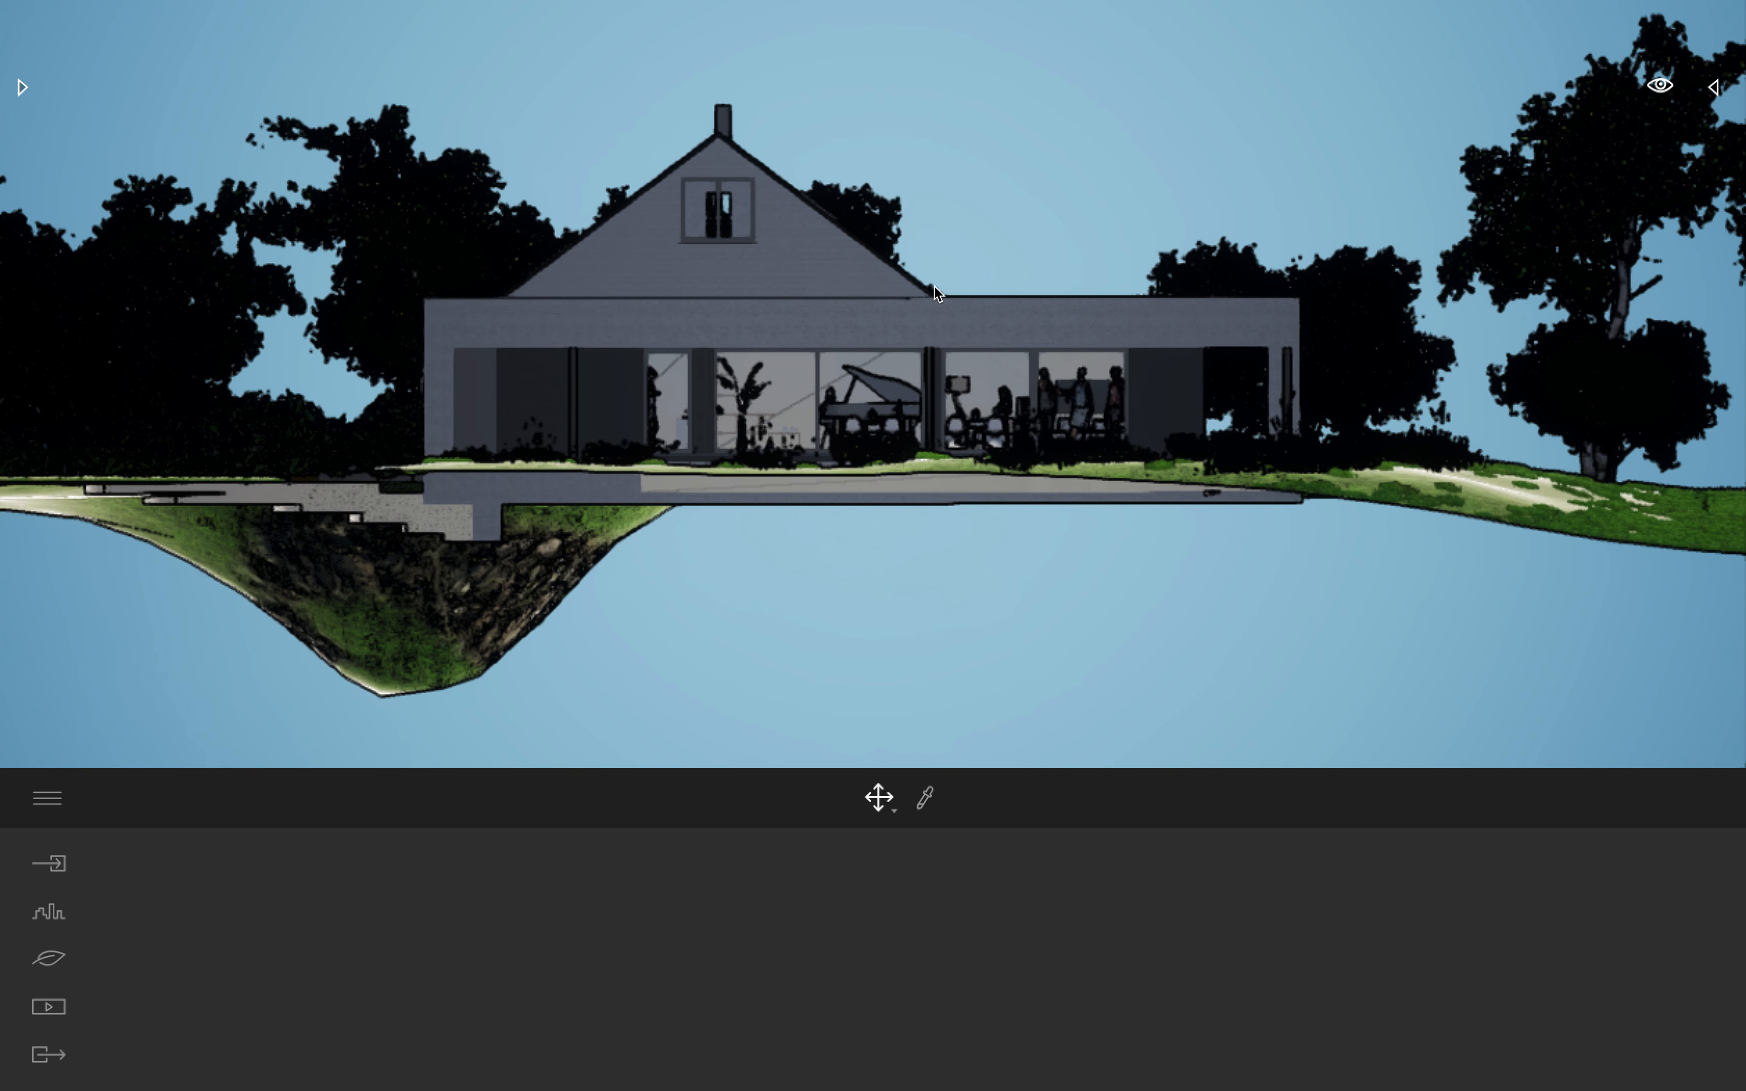
middle_click_drag(875, 331, 812, 344)
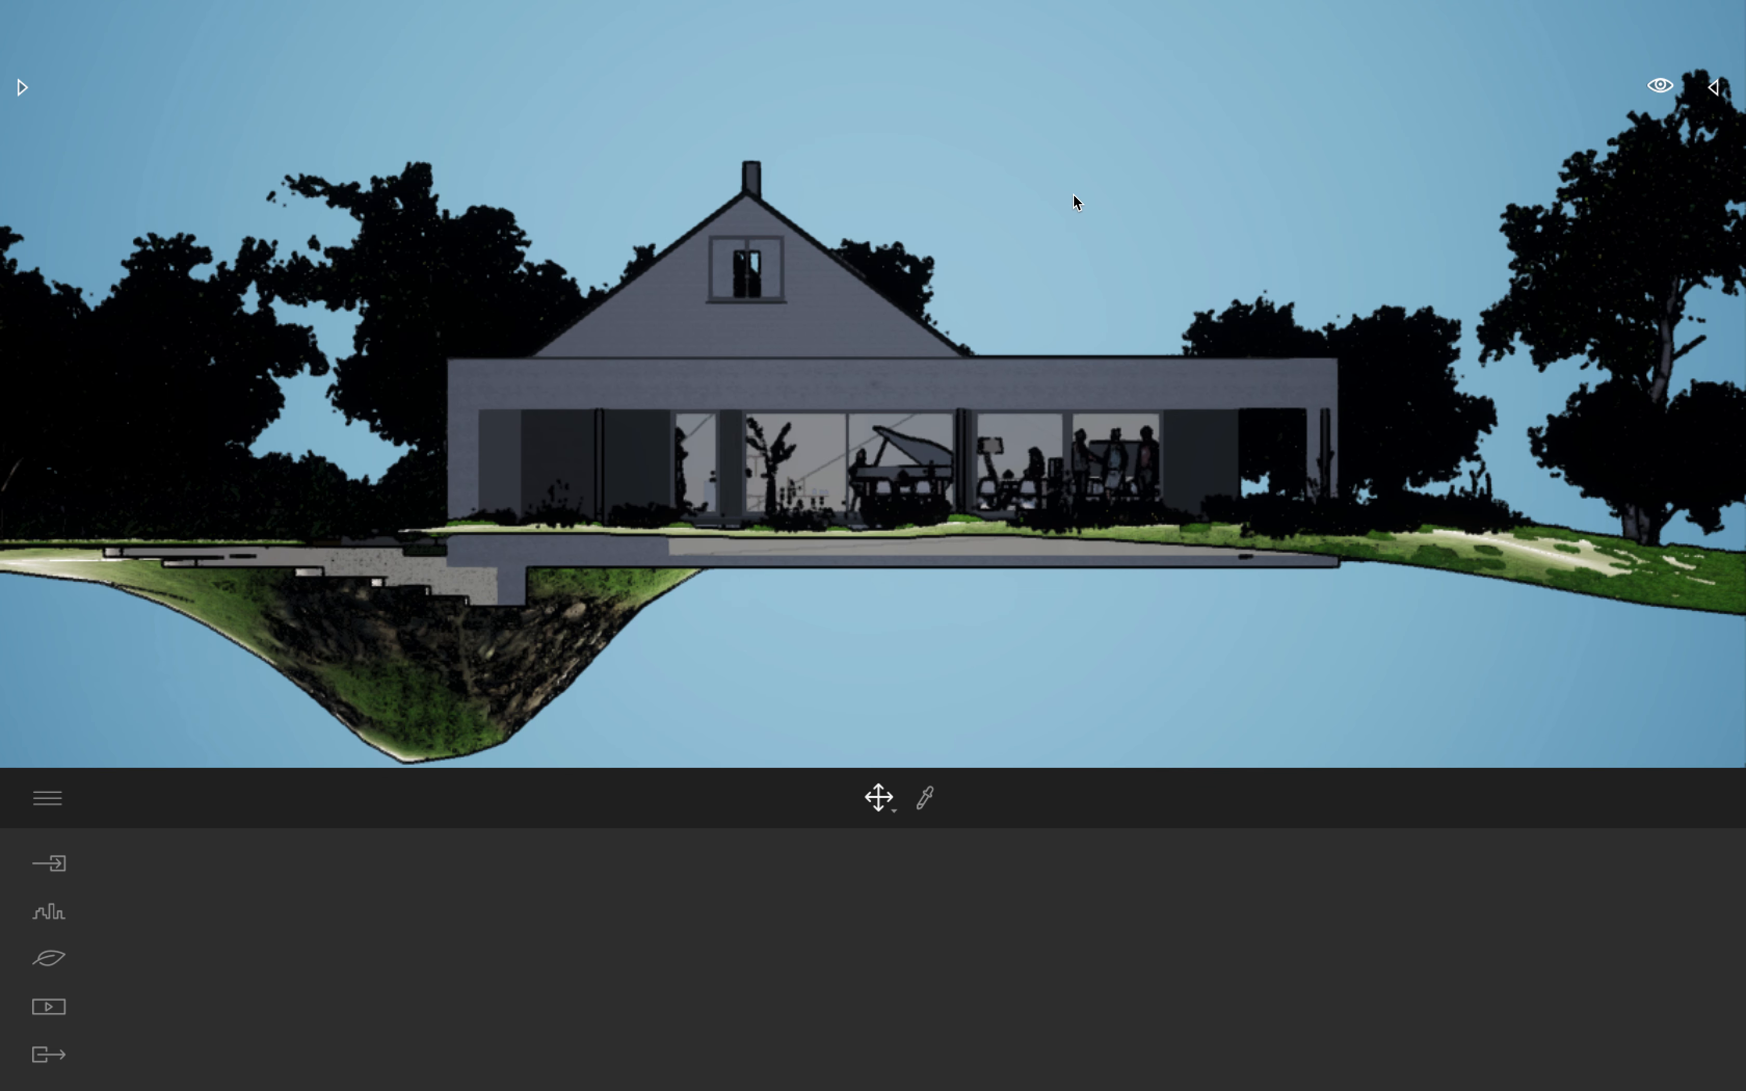
Step: Switch to the custom (Personnalisée) axonometric view and inspect the house and driveway at several zoom levels and positions
left_click(1660, 86)
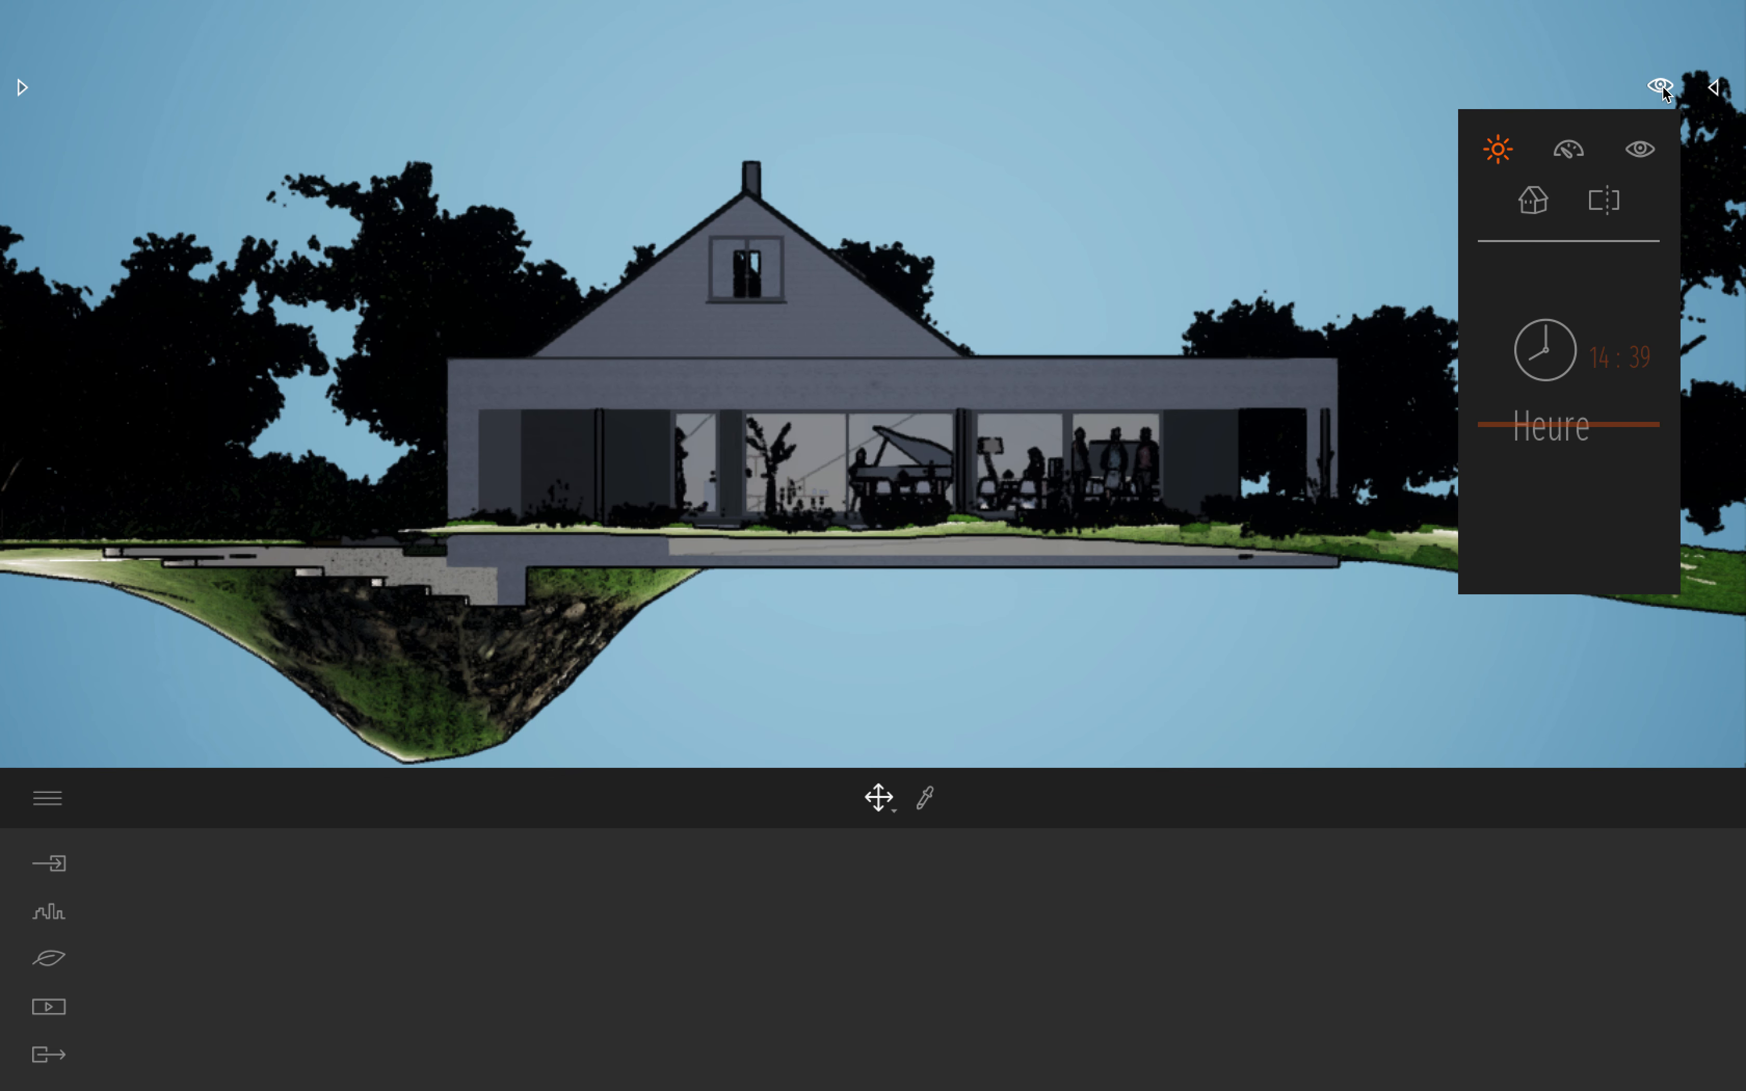
left_click(1546, 202)
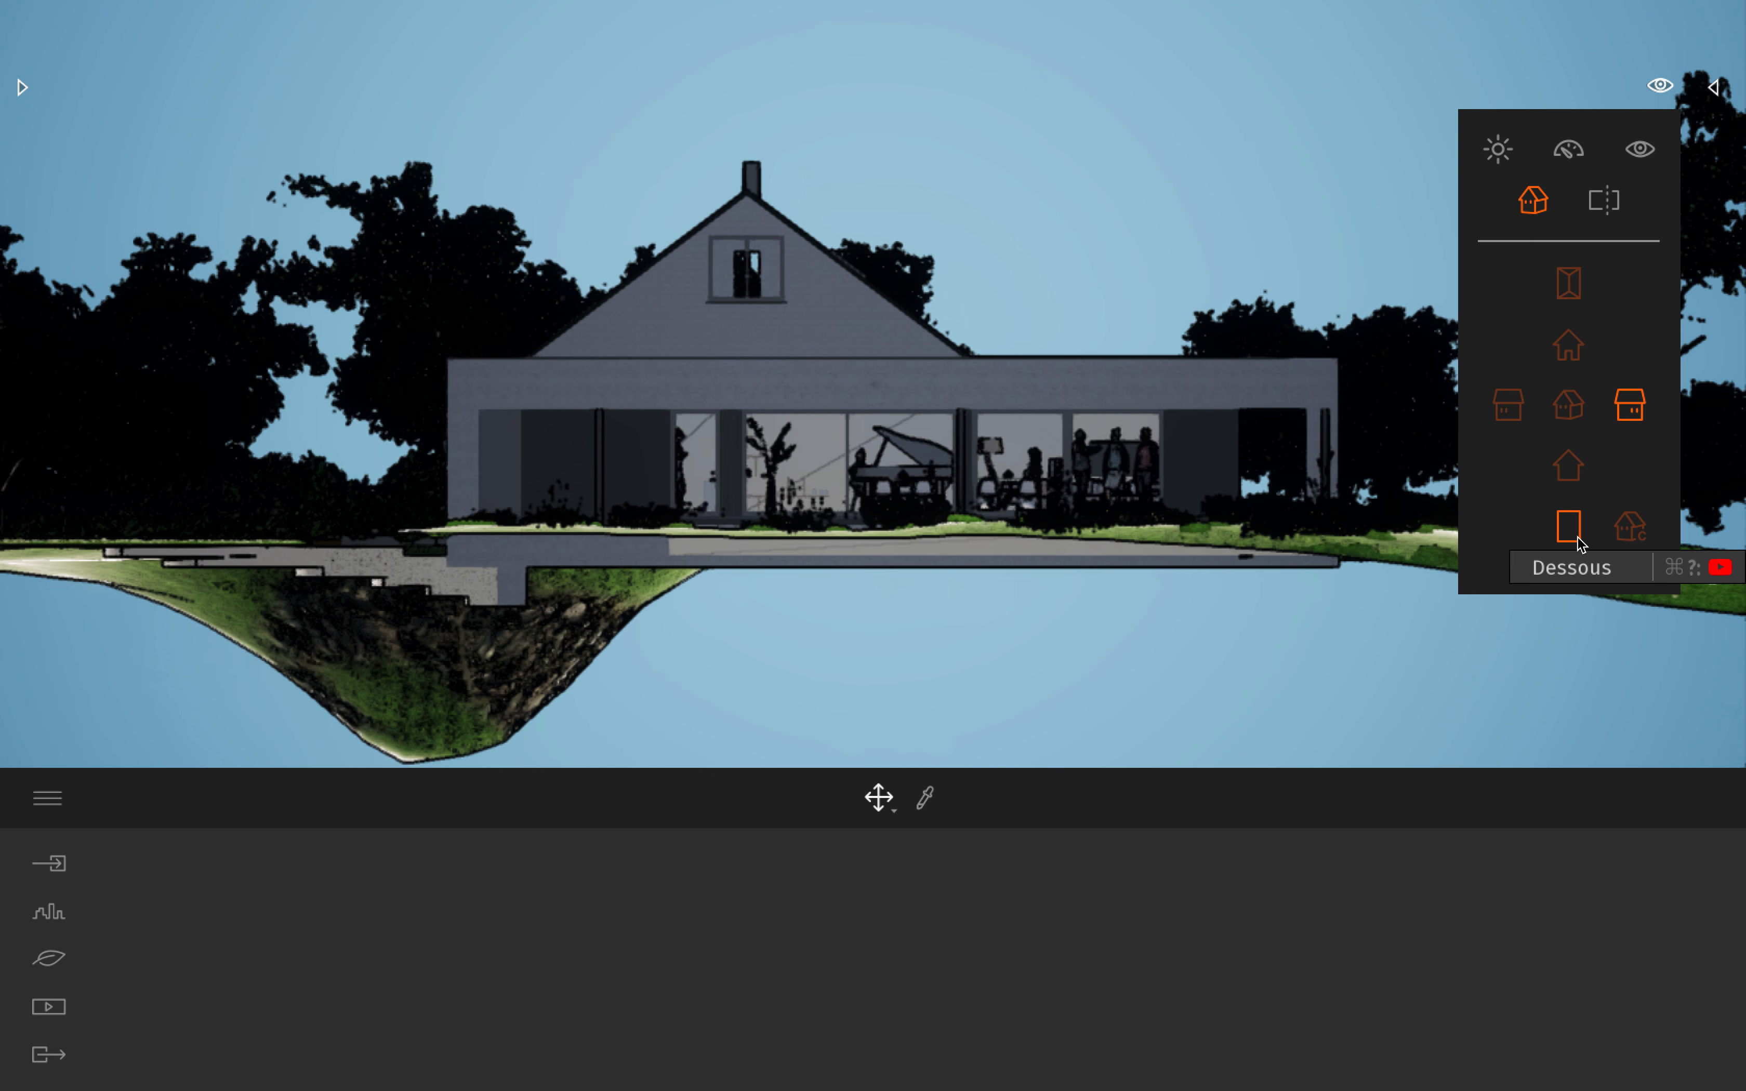
left_click(1632, 527)
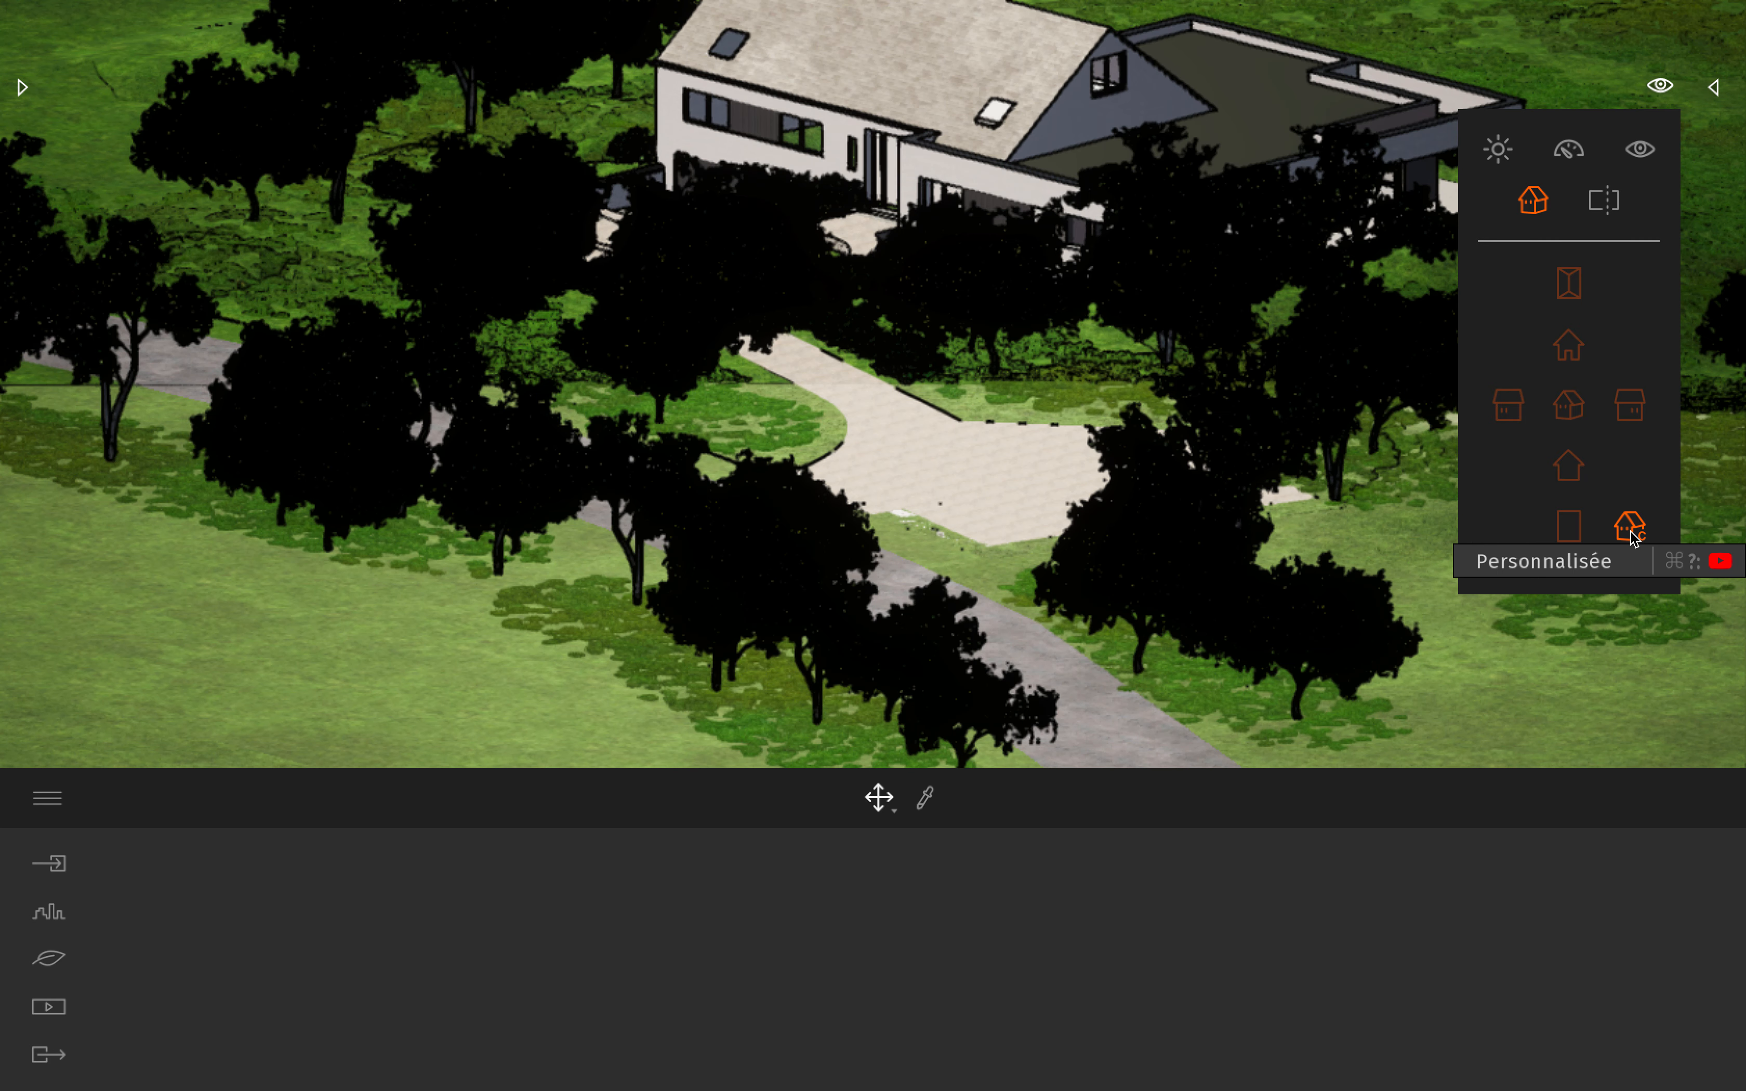
left_click(1634, 532)
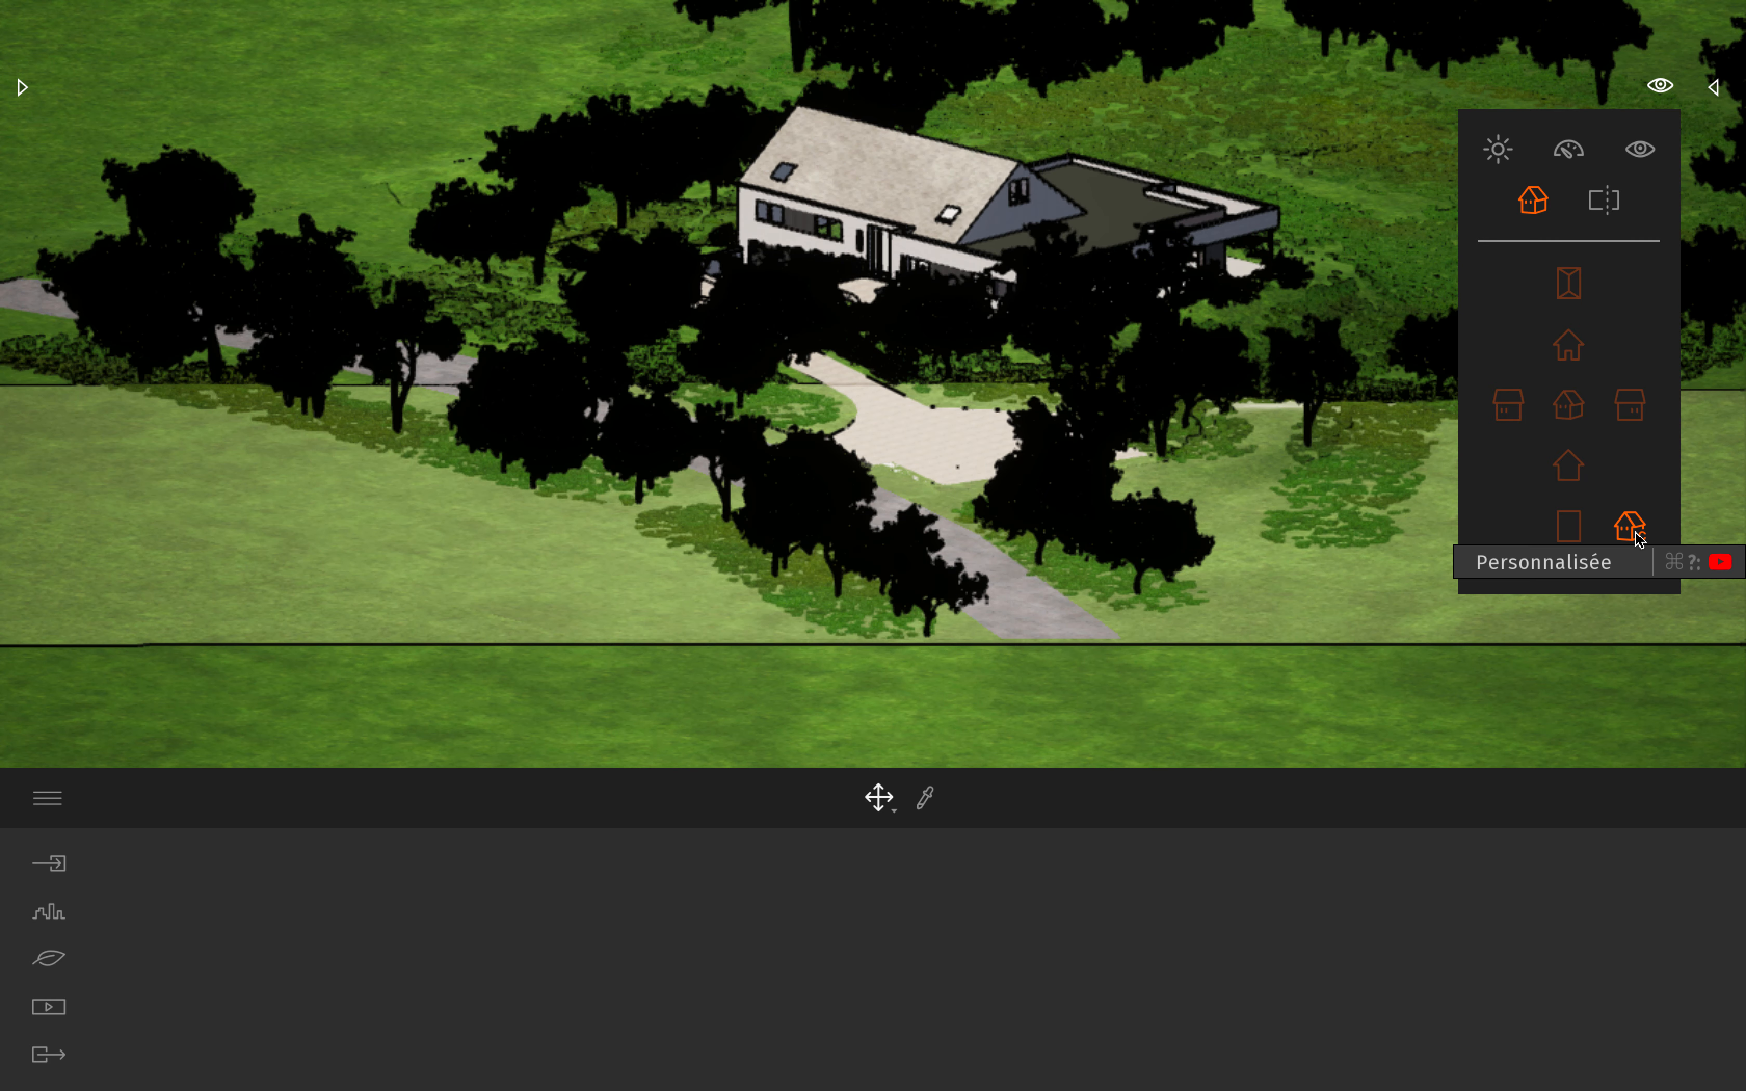
right_click_drag(960, 273, 960, 268)
scroll(959, 268, "up", 6)
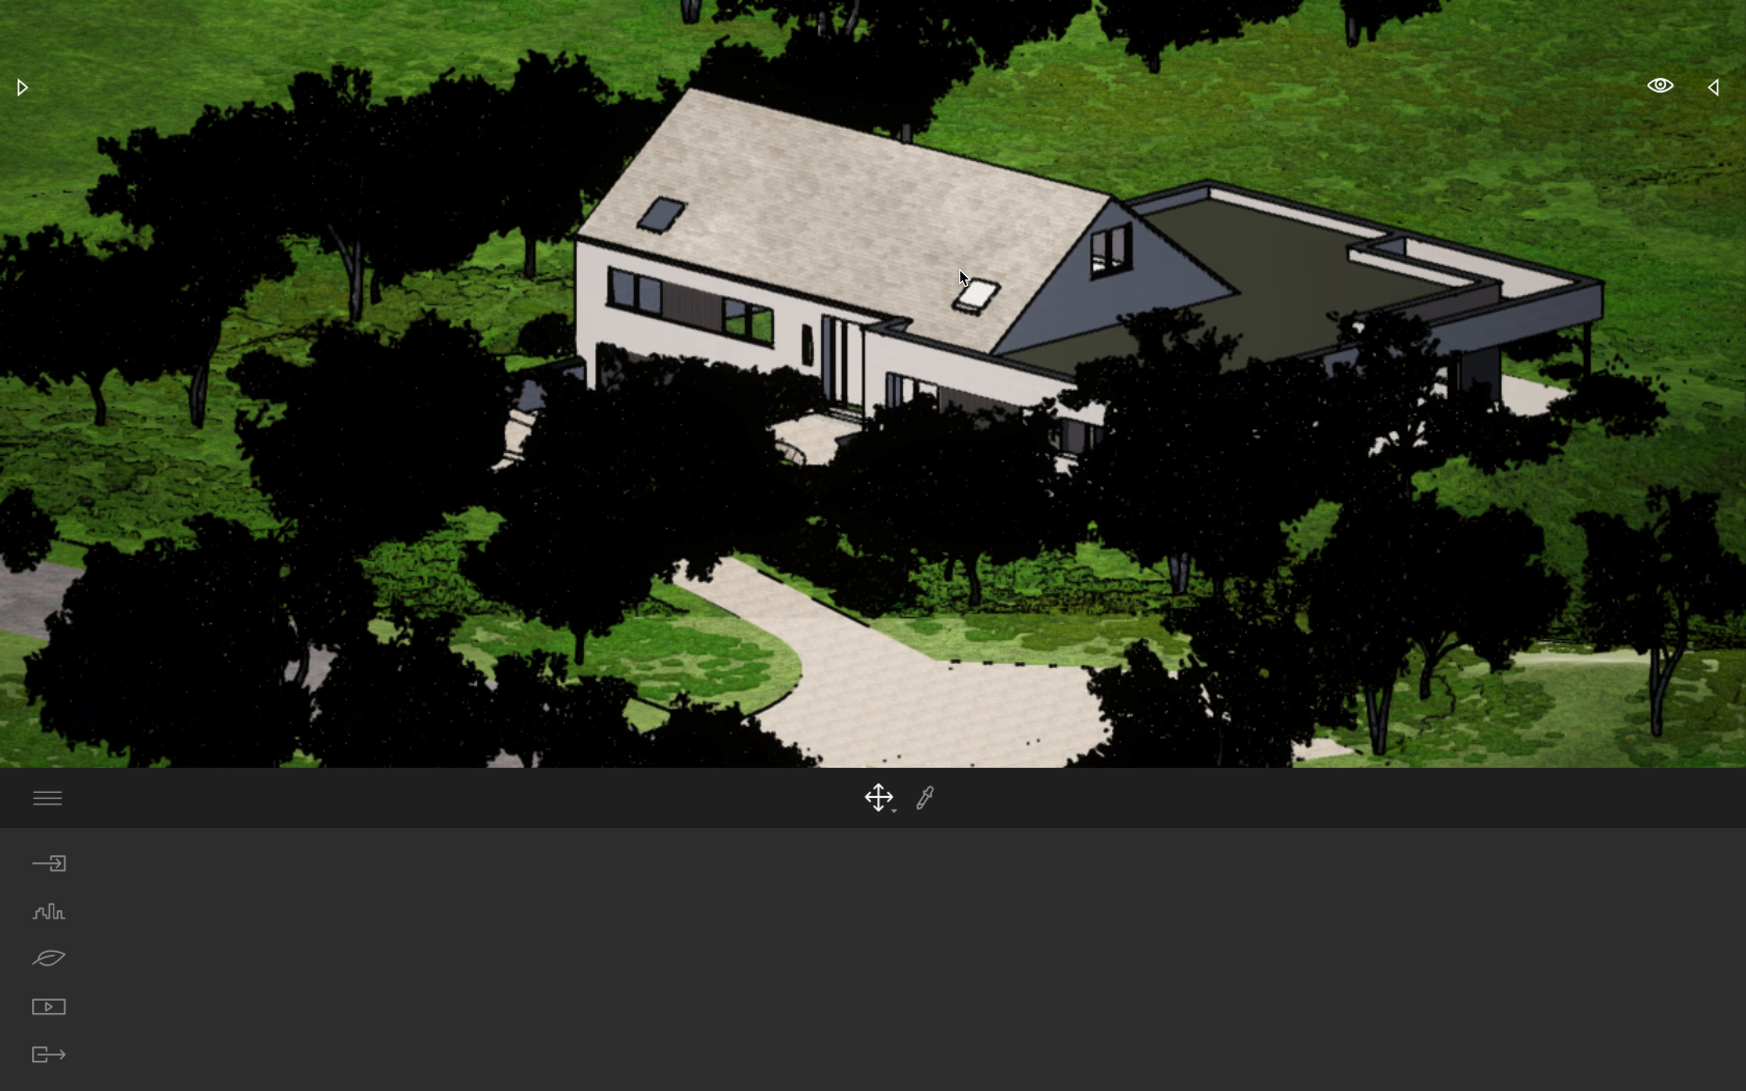
scroll(959, 269, "down", 4)
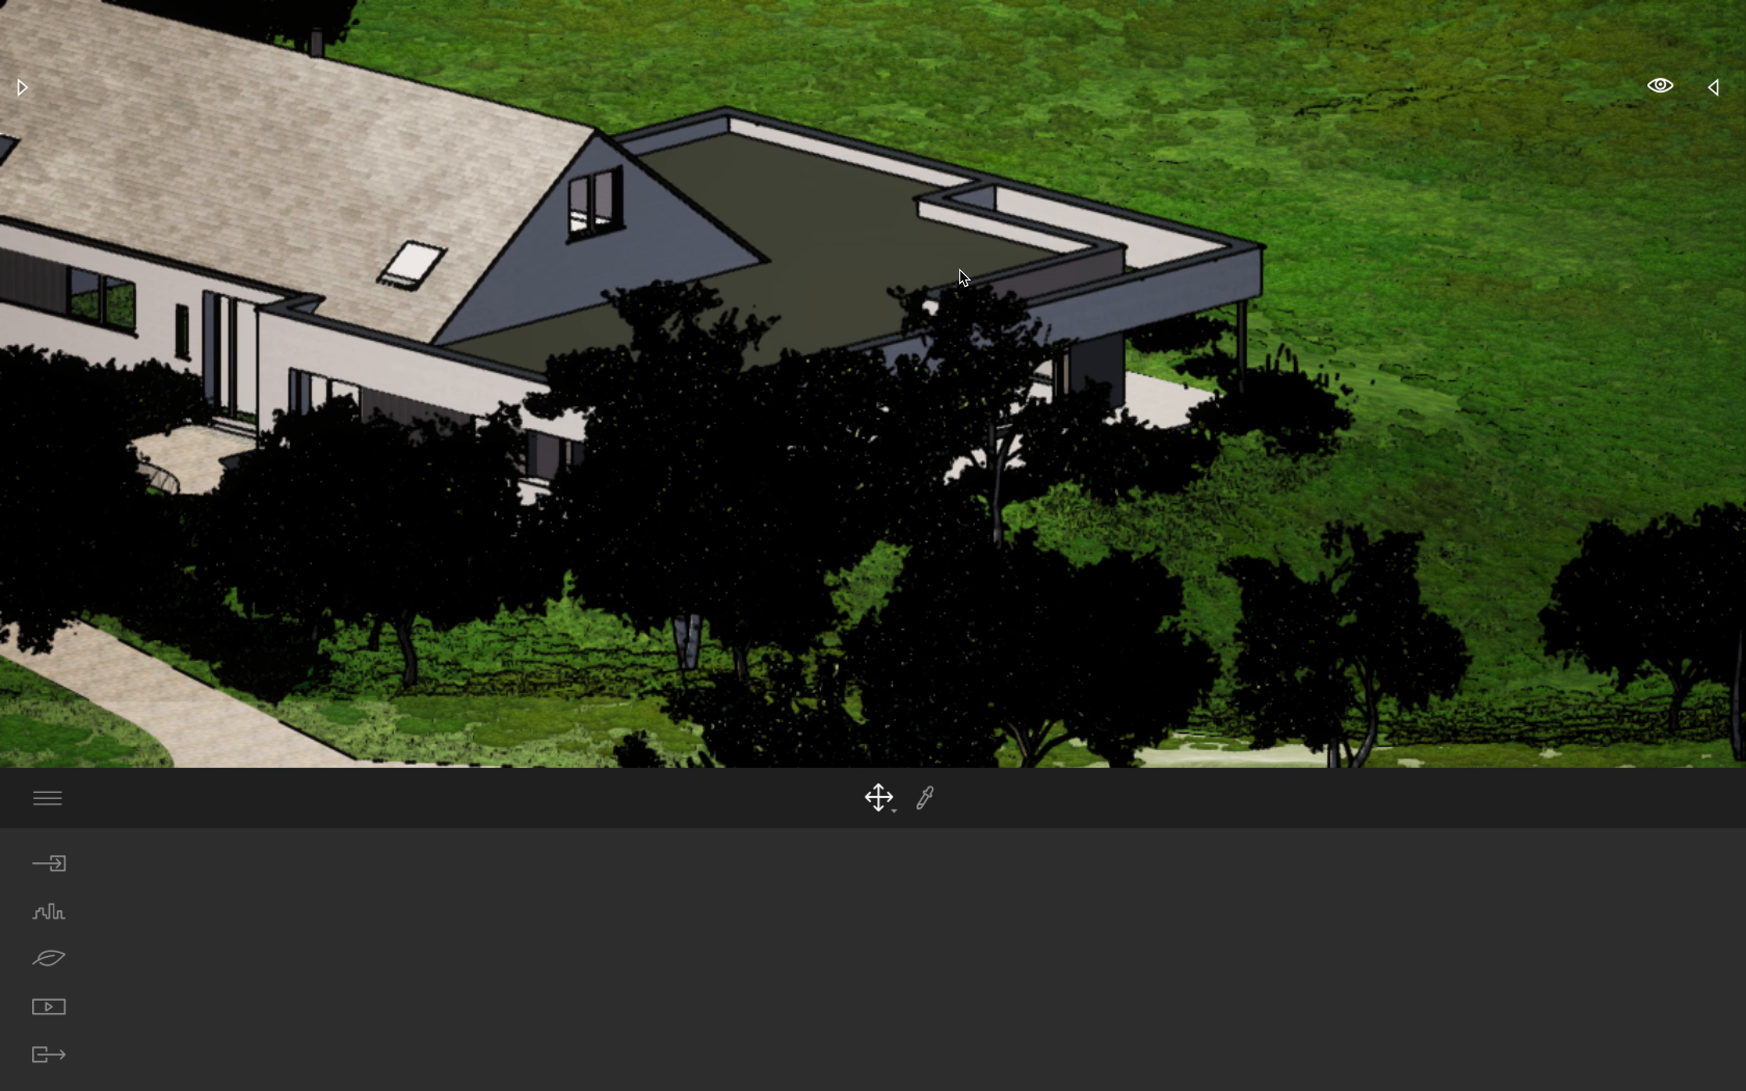
scroll(959, 268, "up", 2)
key("a")
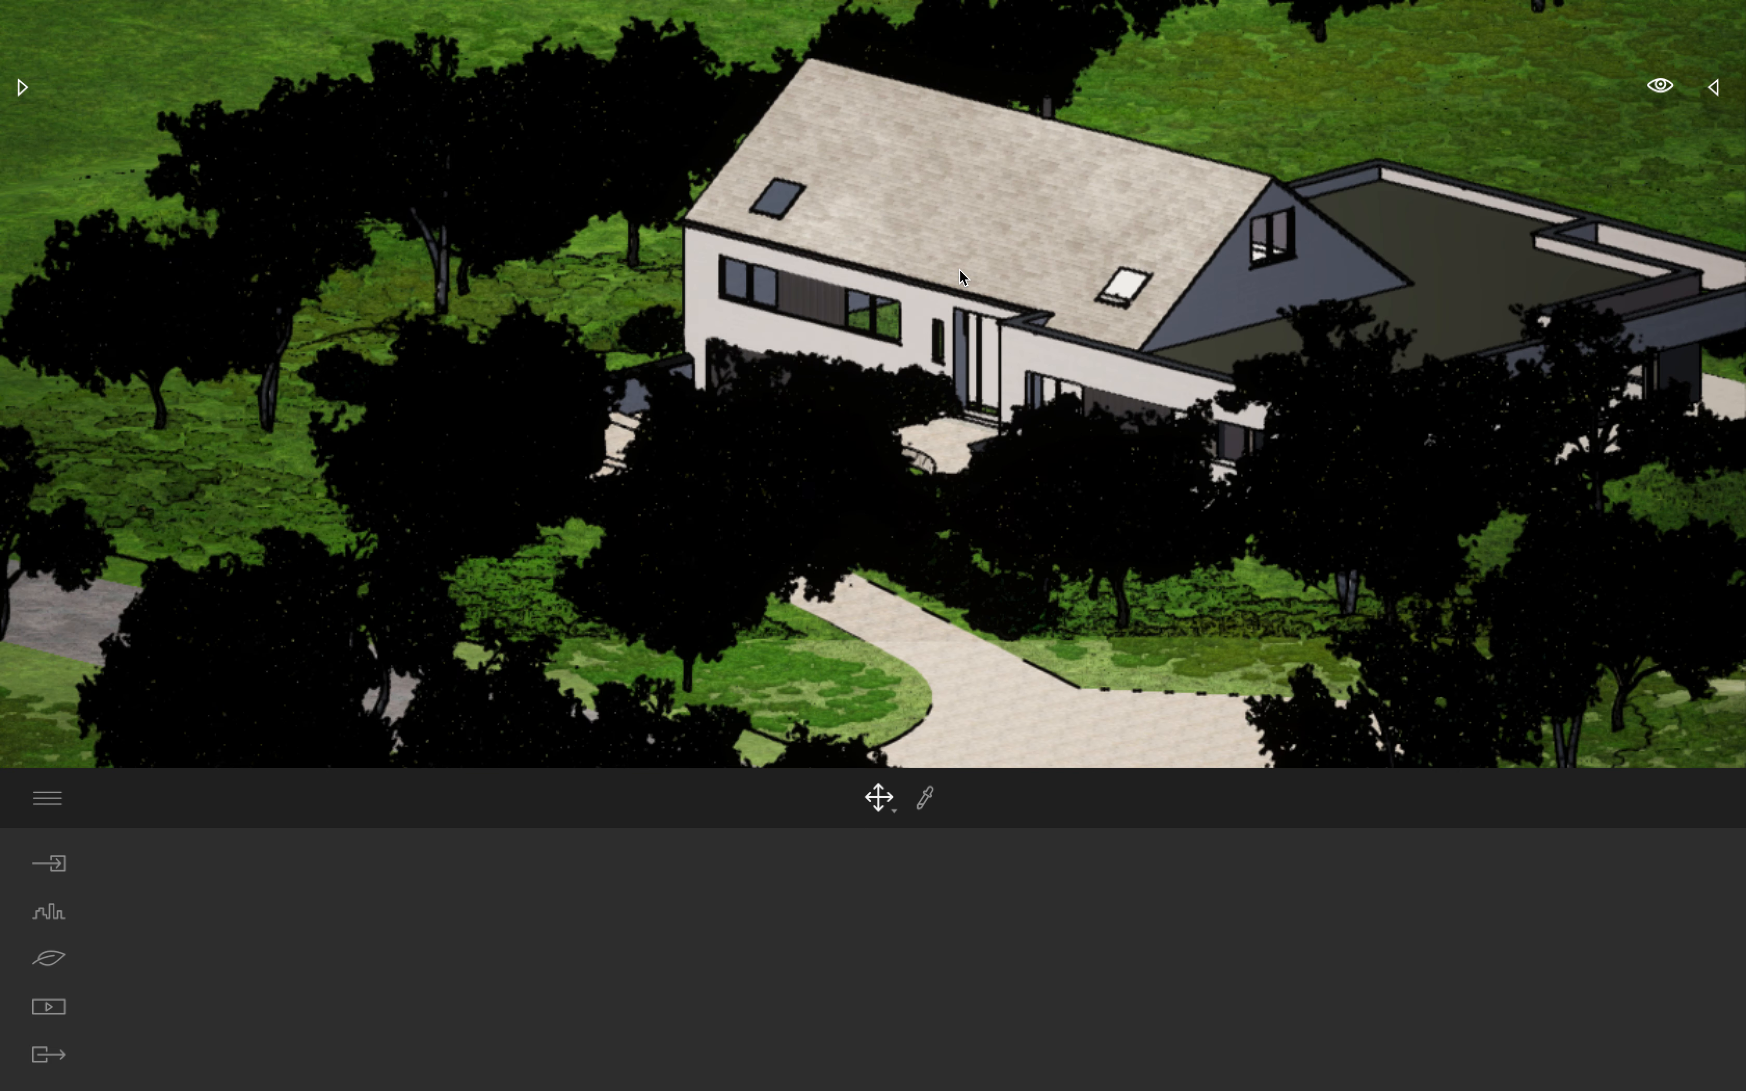
key("d")
scroll(960, 270, "down", 1)
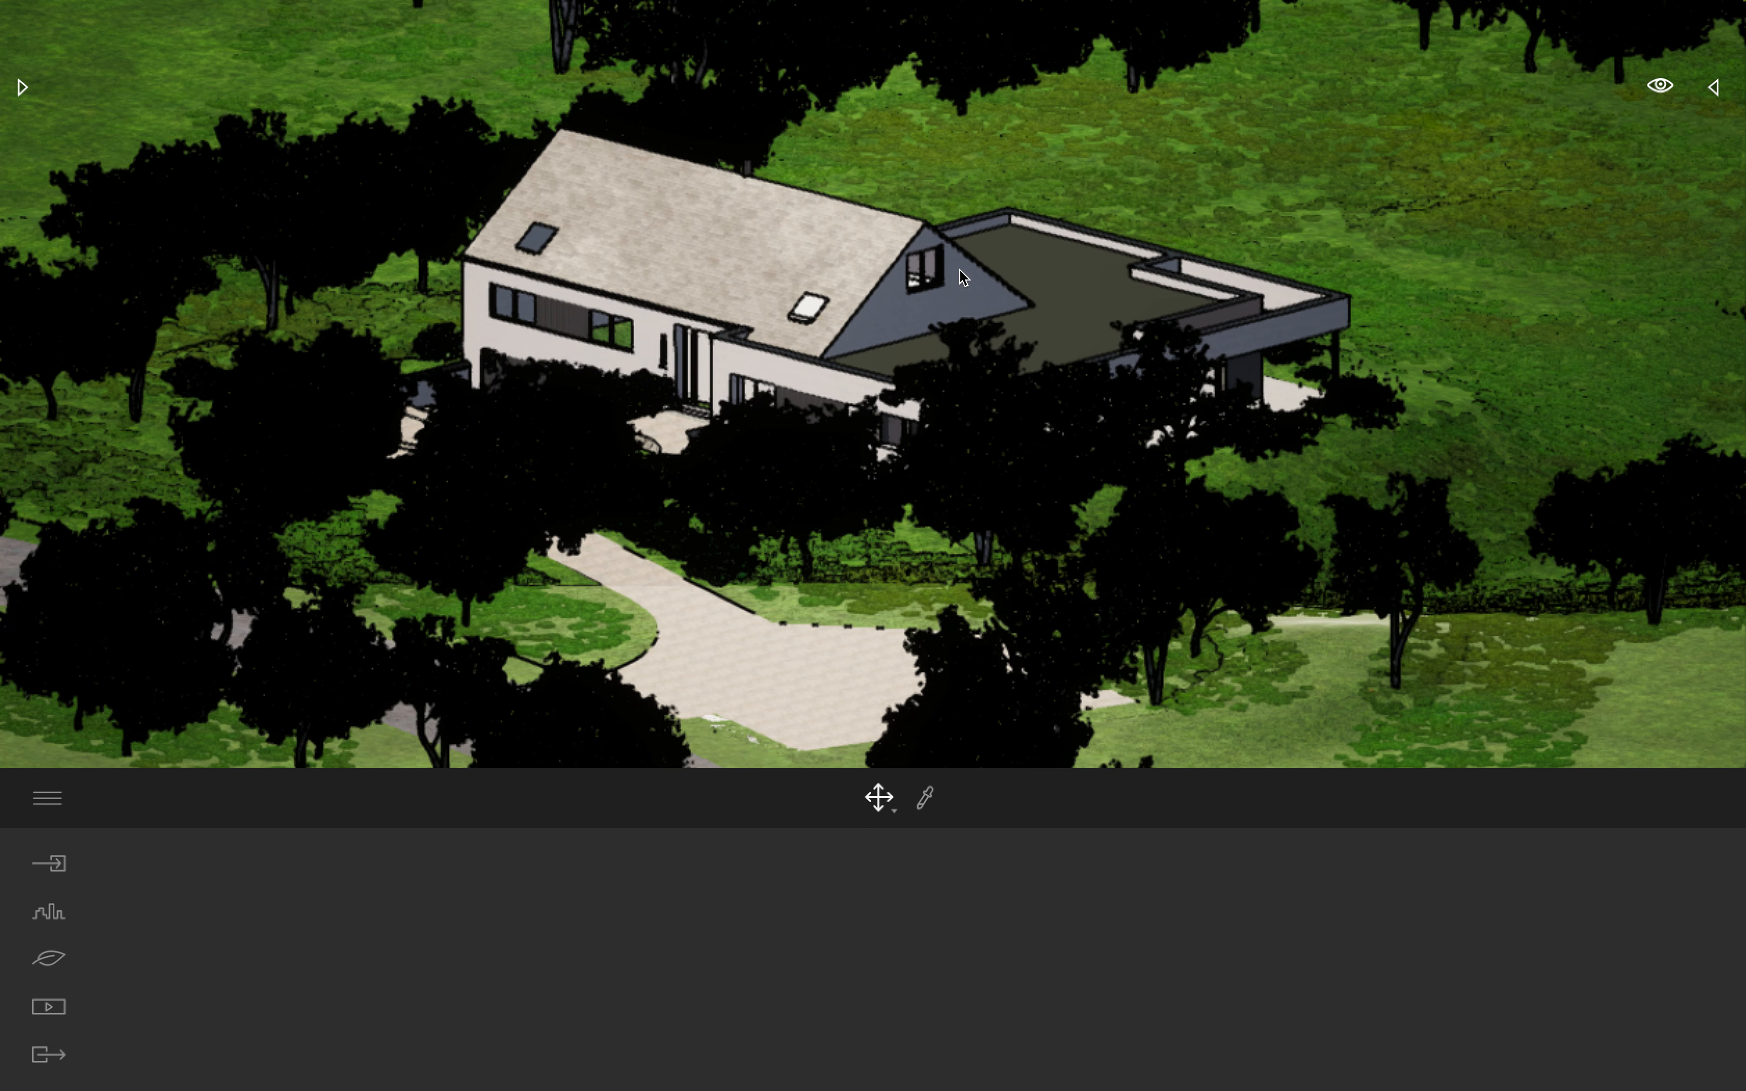
key("a")
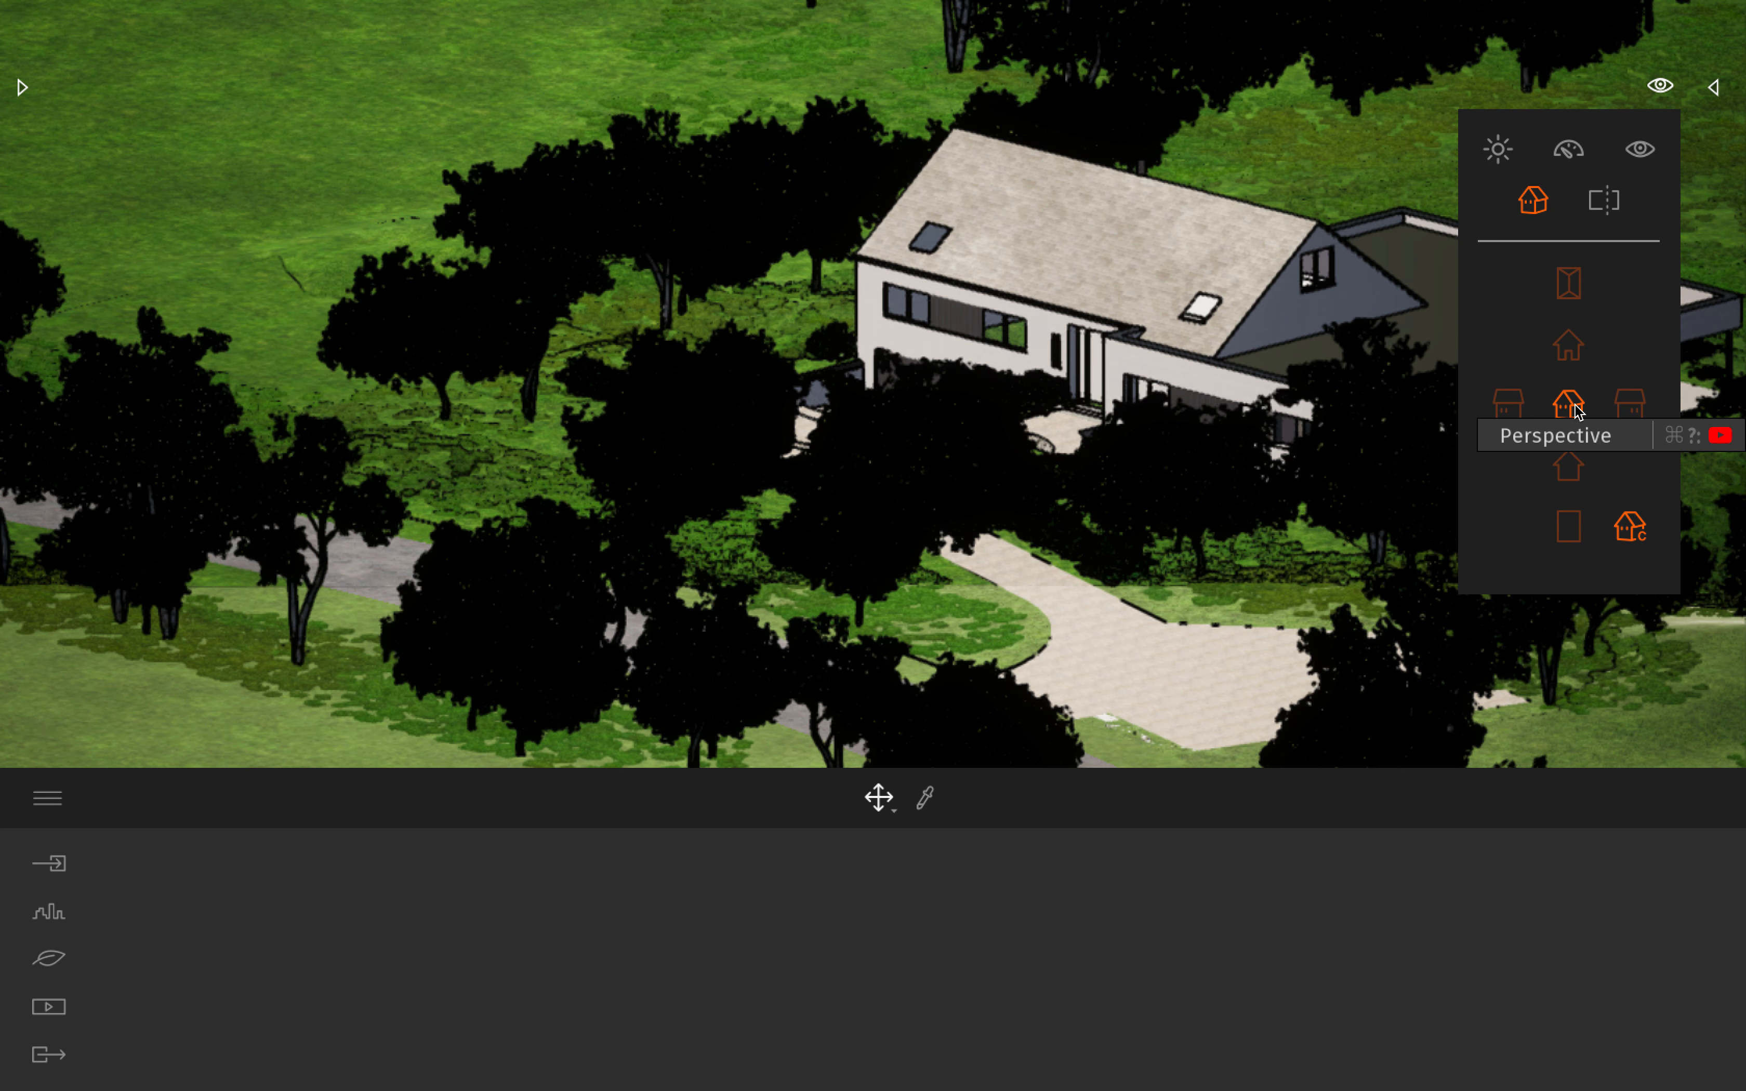
Step: Return to the Perspective view and examine the house from the garden at various distances and sideways positions
left_click(1570, 406)
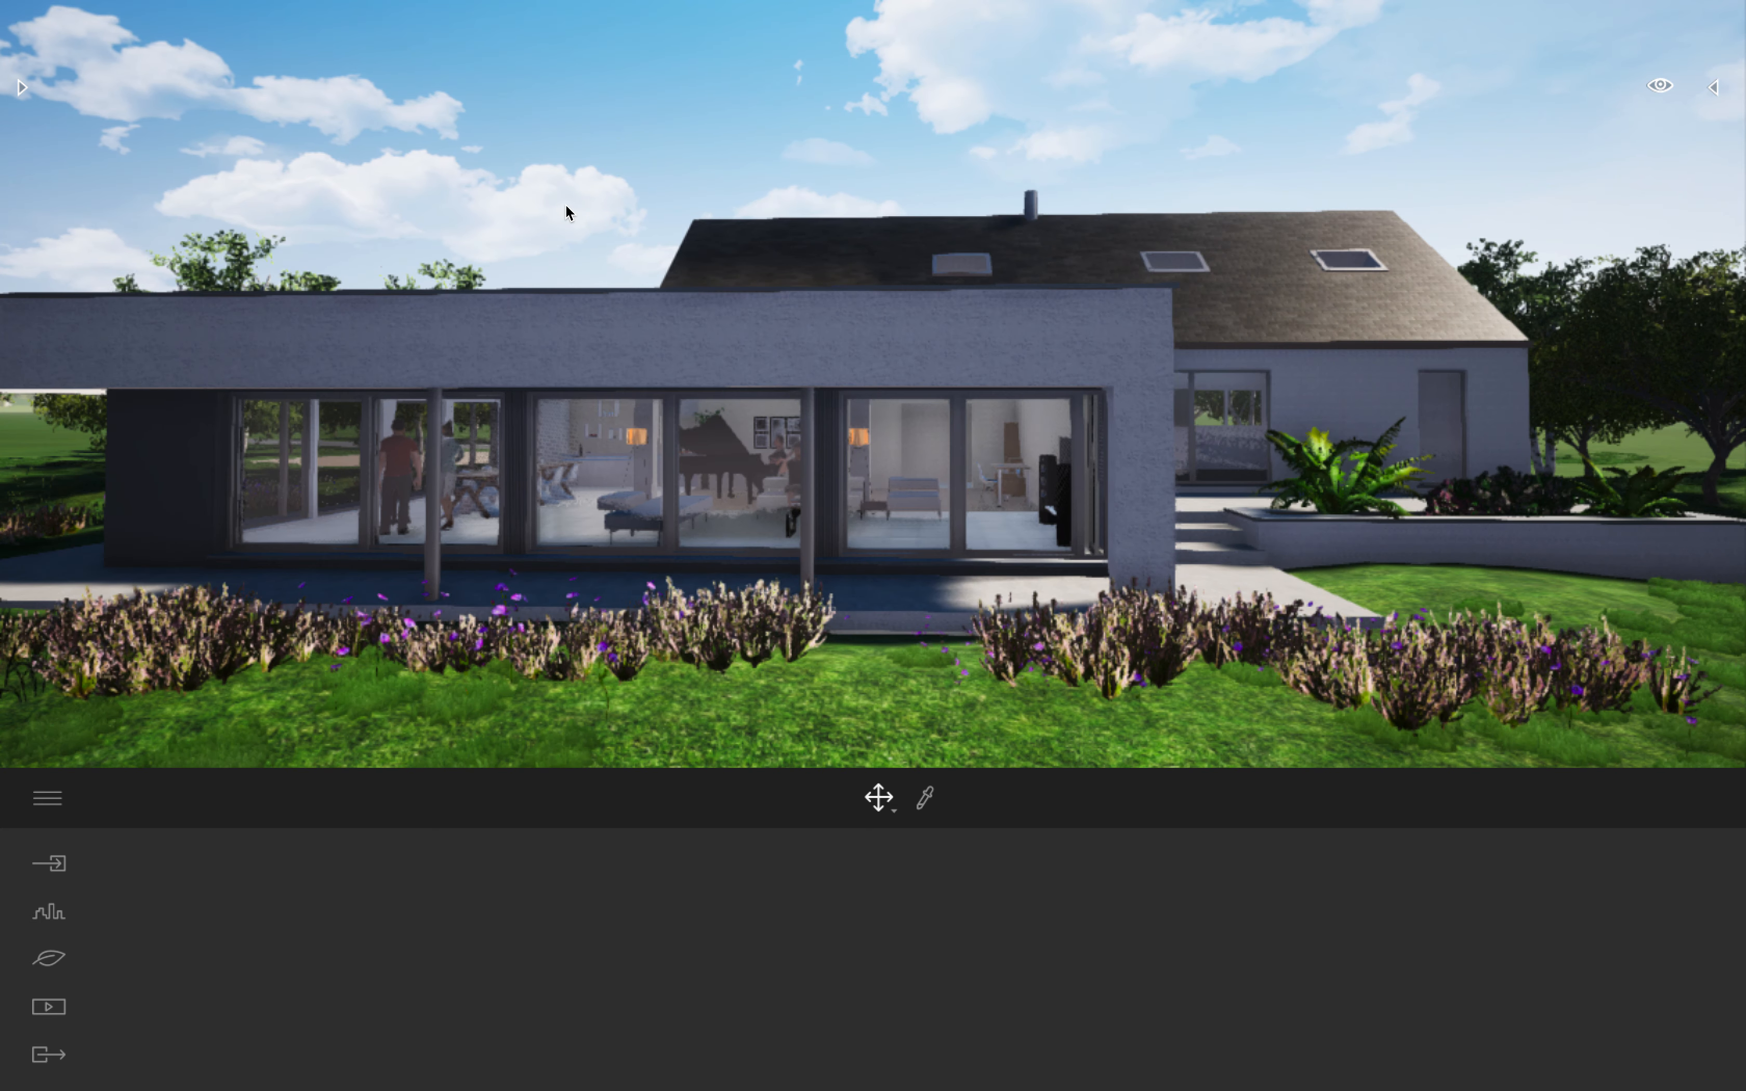
mouse_move(807, 387)
right_mouse_down()
mouse_move(974, 425)
mouse_move(743, 390)
mouse_move(794, 404)
mouse_move(807, 387)
right_mouse_up()
scroll(804, 385, "down", 2)
right_click_drag(947, 407, 921, 364)
scroll(947, 406, "down", 2)
scroll(951, 442, "up", 2)
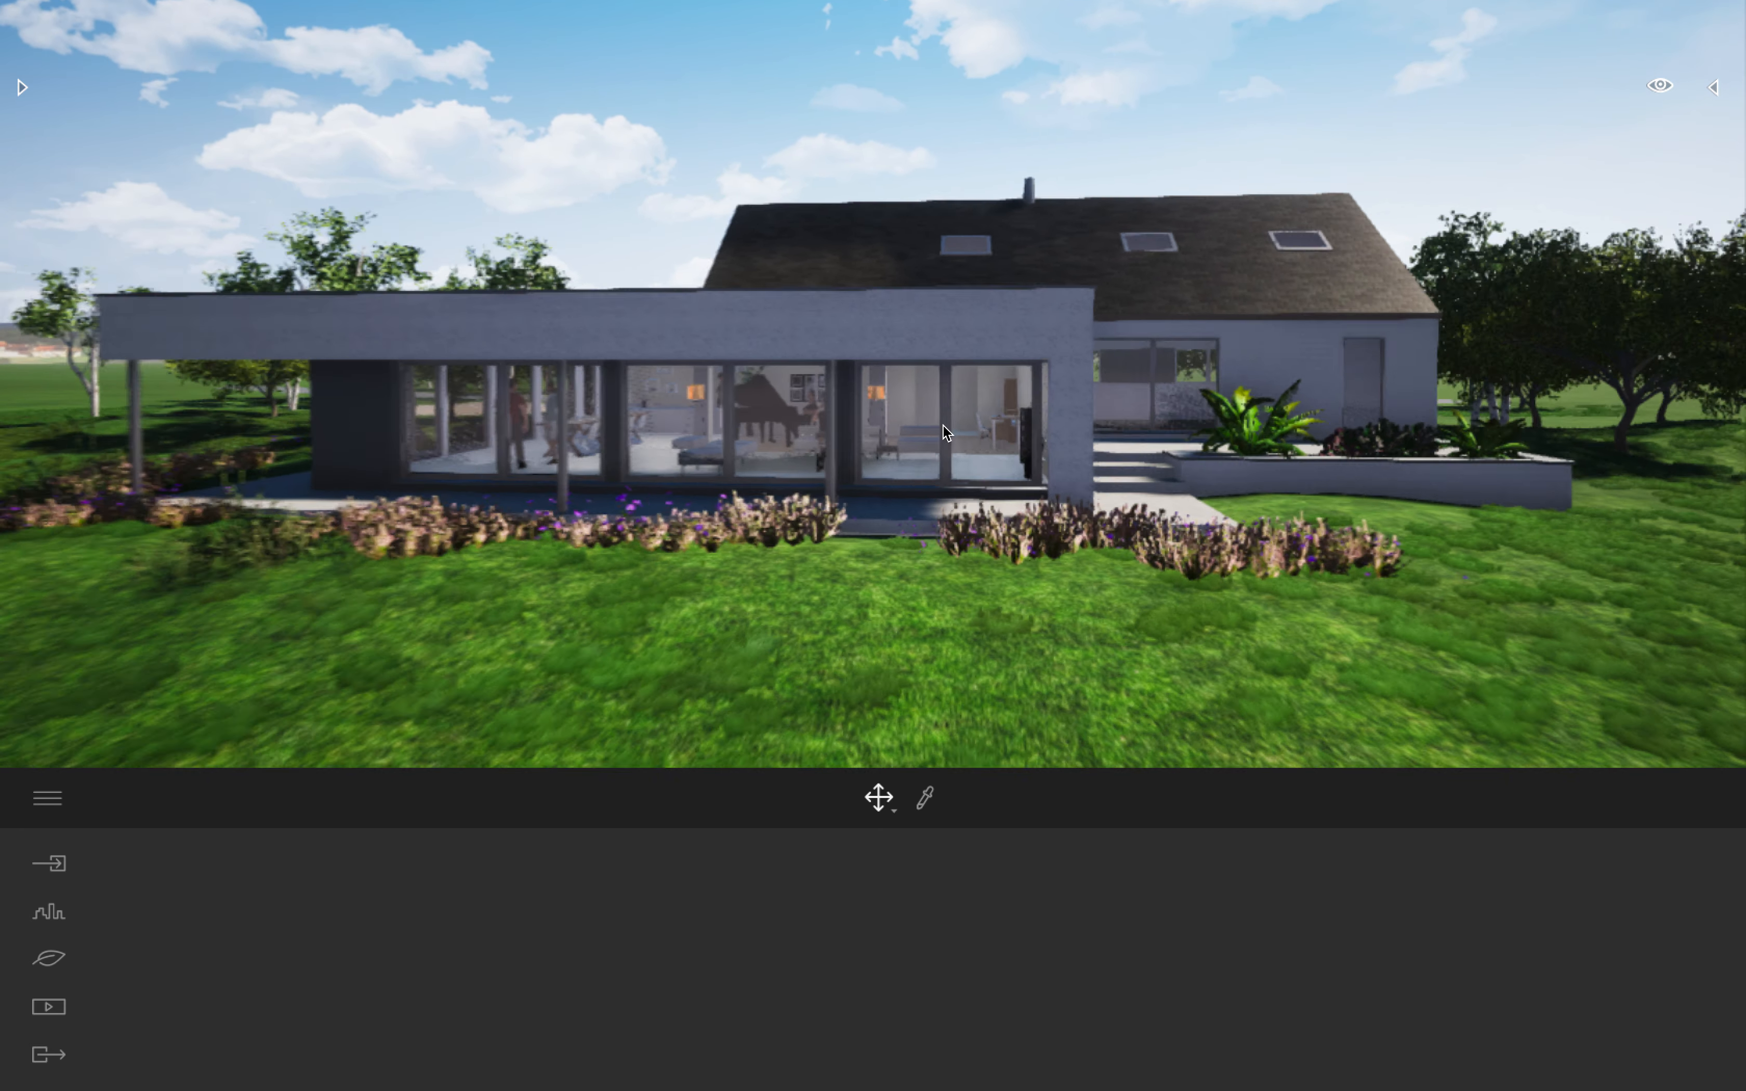
scroll(962, 434, "up", 3)
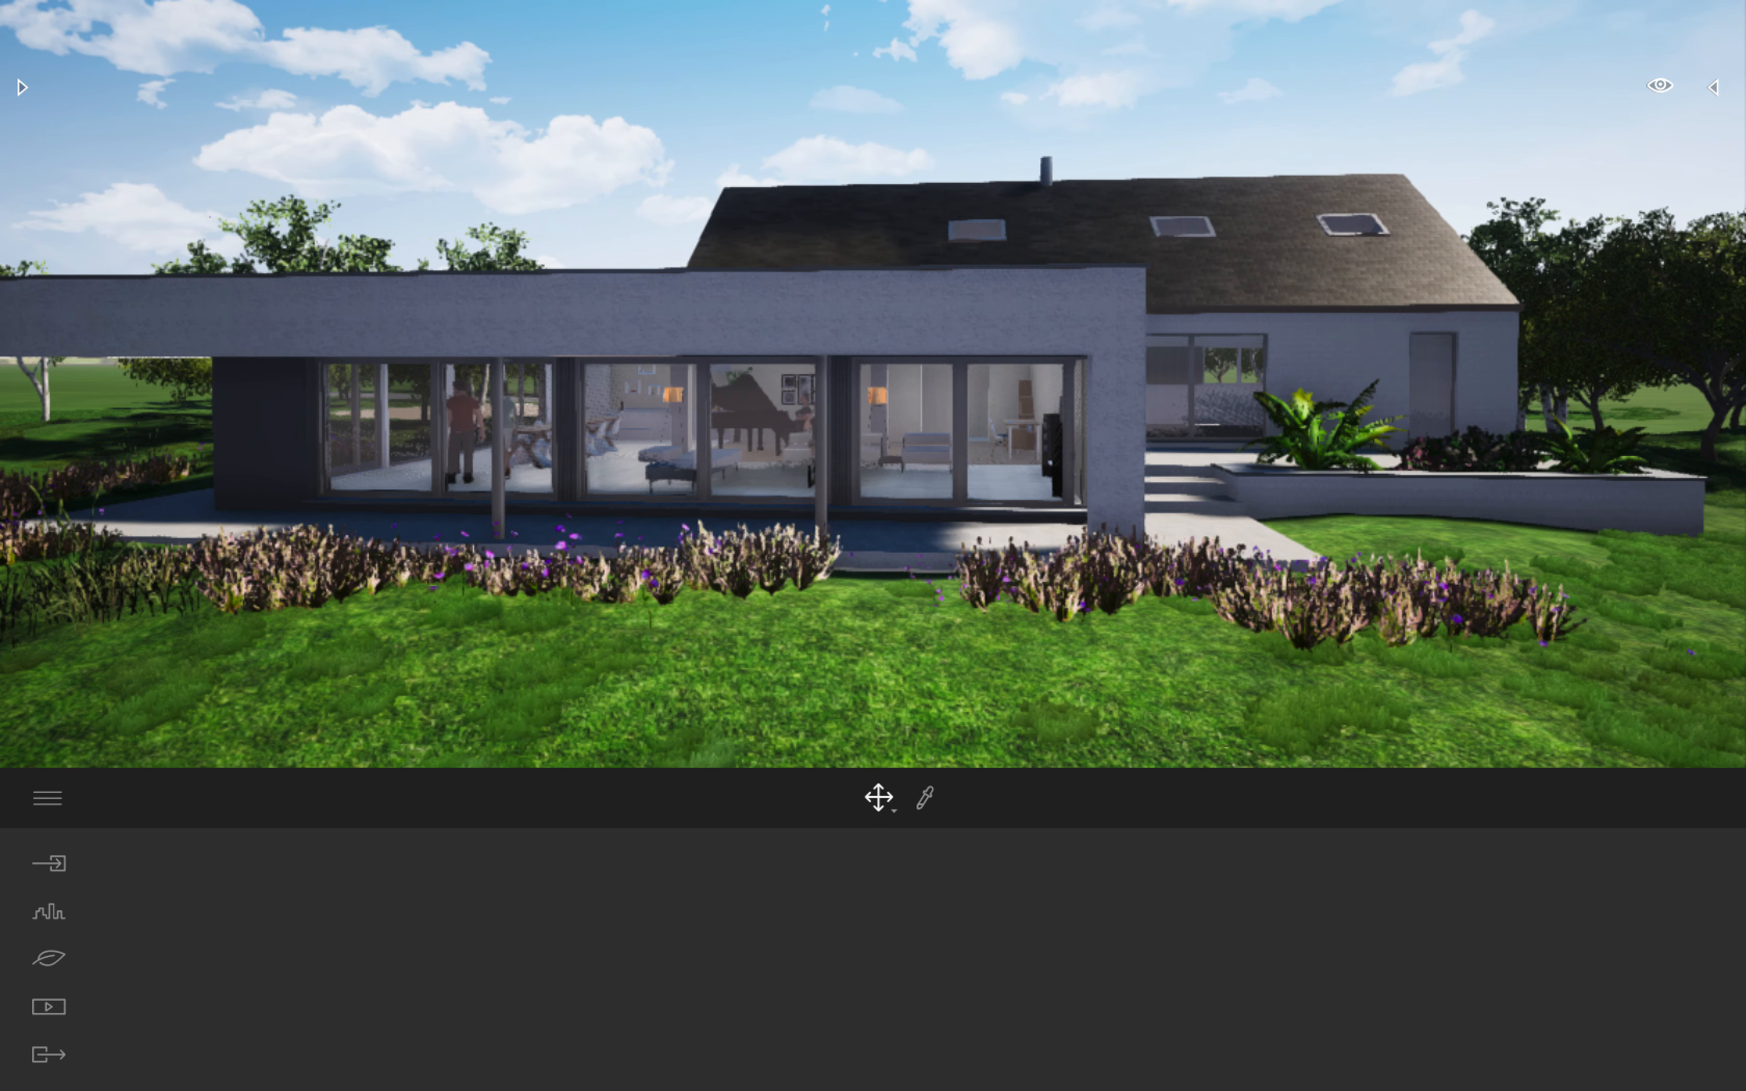
scroll(962, 434, "down", 2)
scroll(962, 420, "up", 2)
scroll(962, 420, "up", 2)
scroll(962, 420, "down", 3)
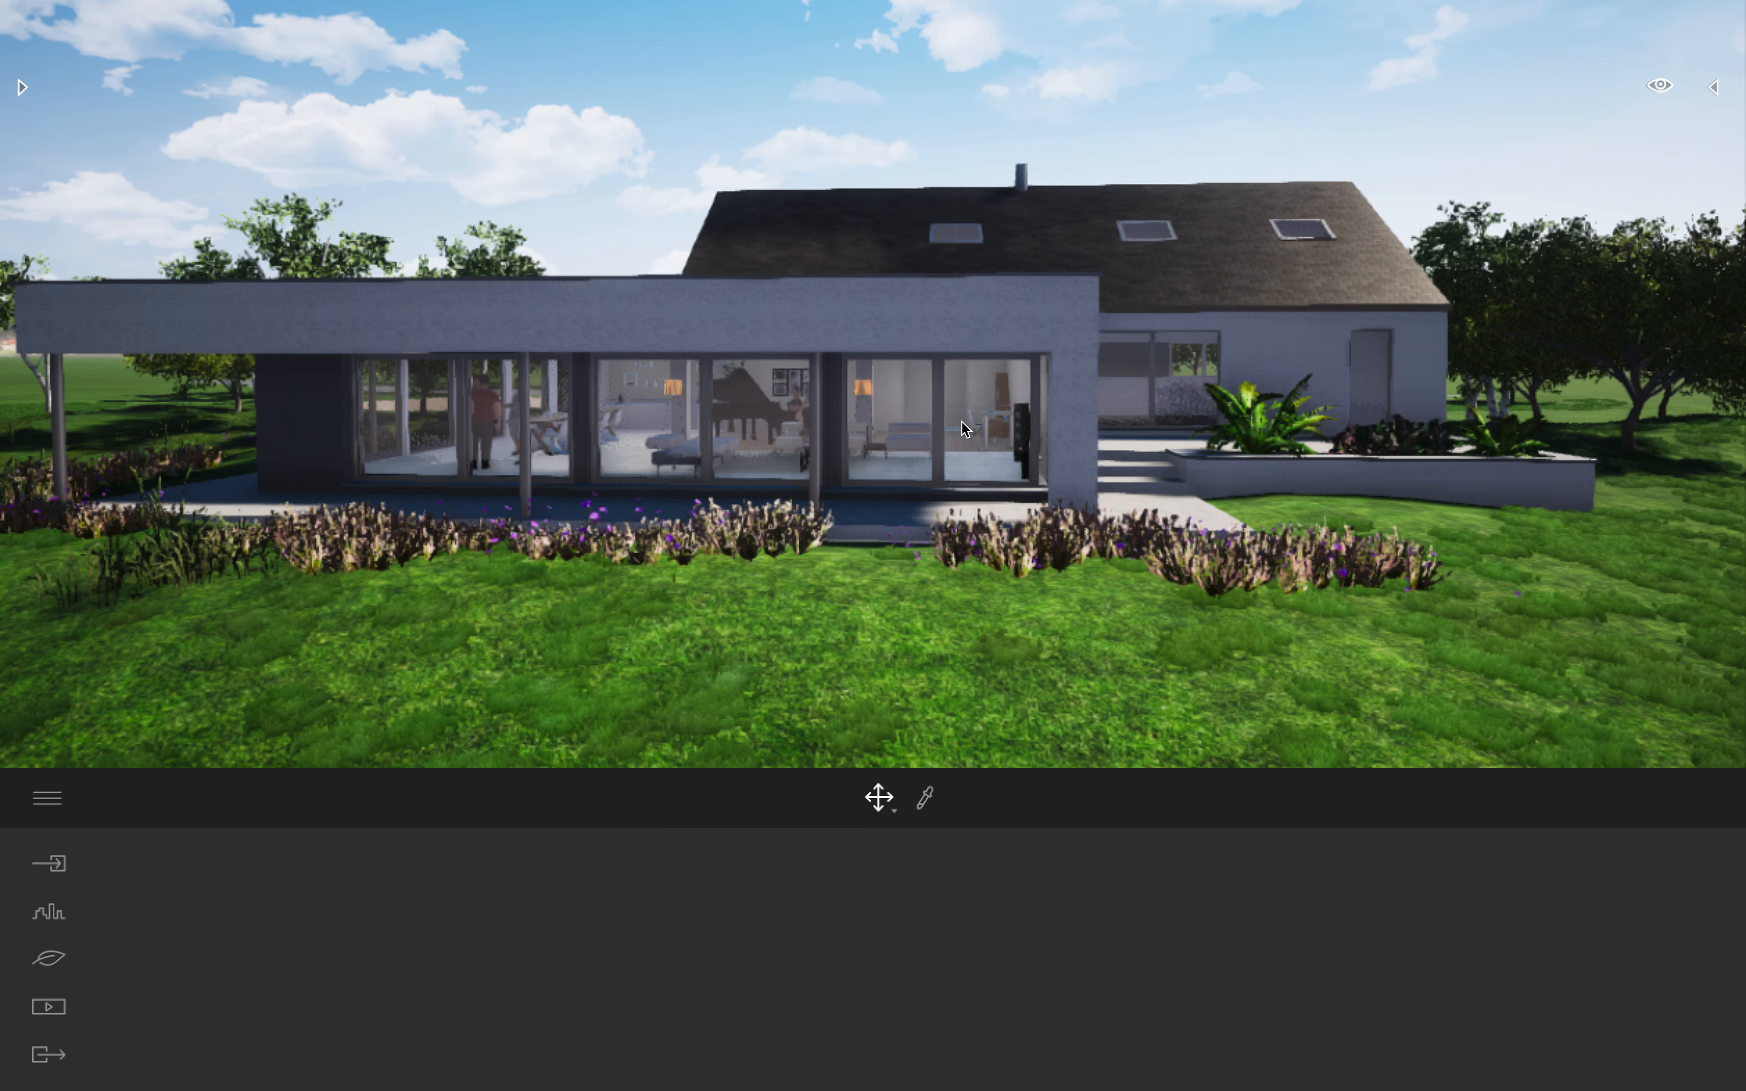
key("Left")
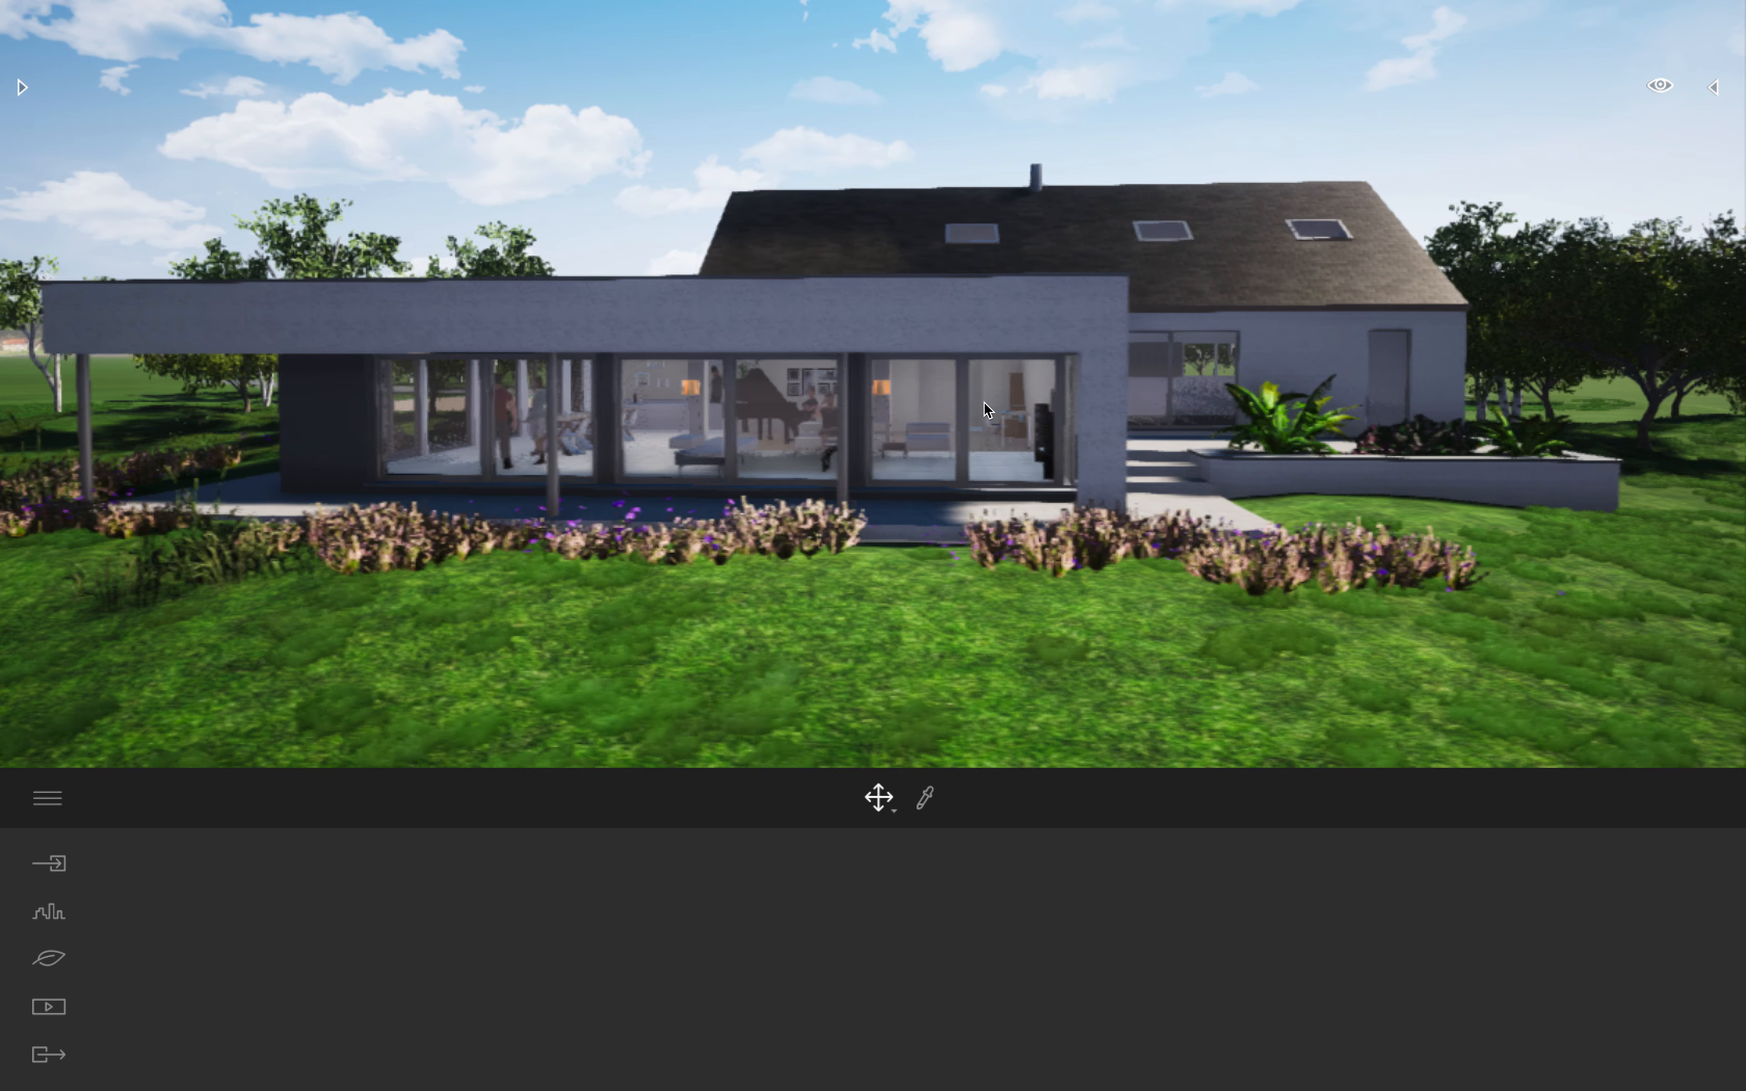
key("Right")
key("Left")
key("Right")
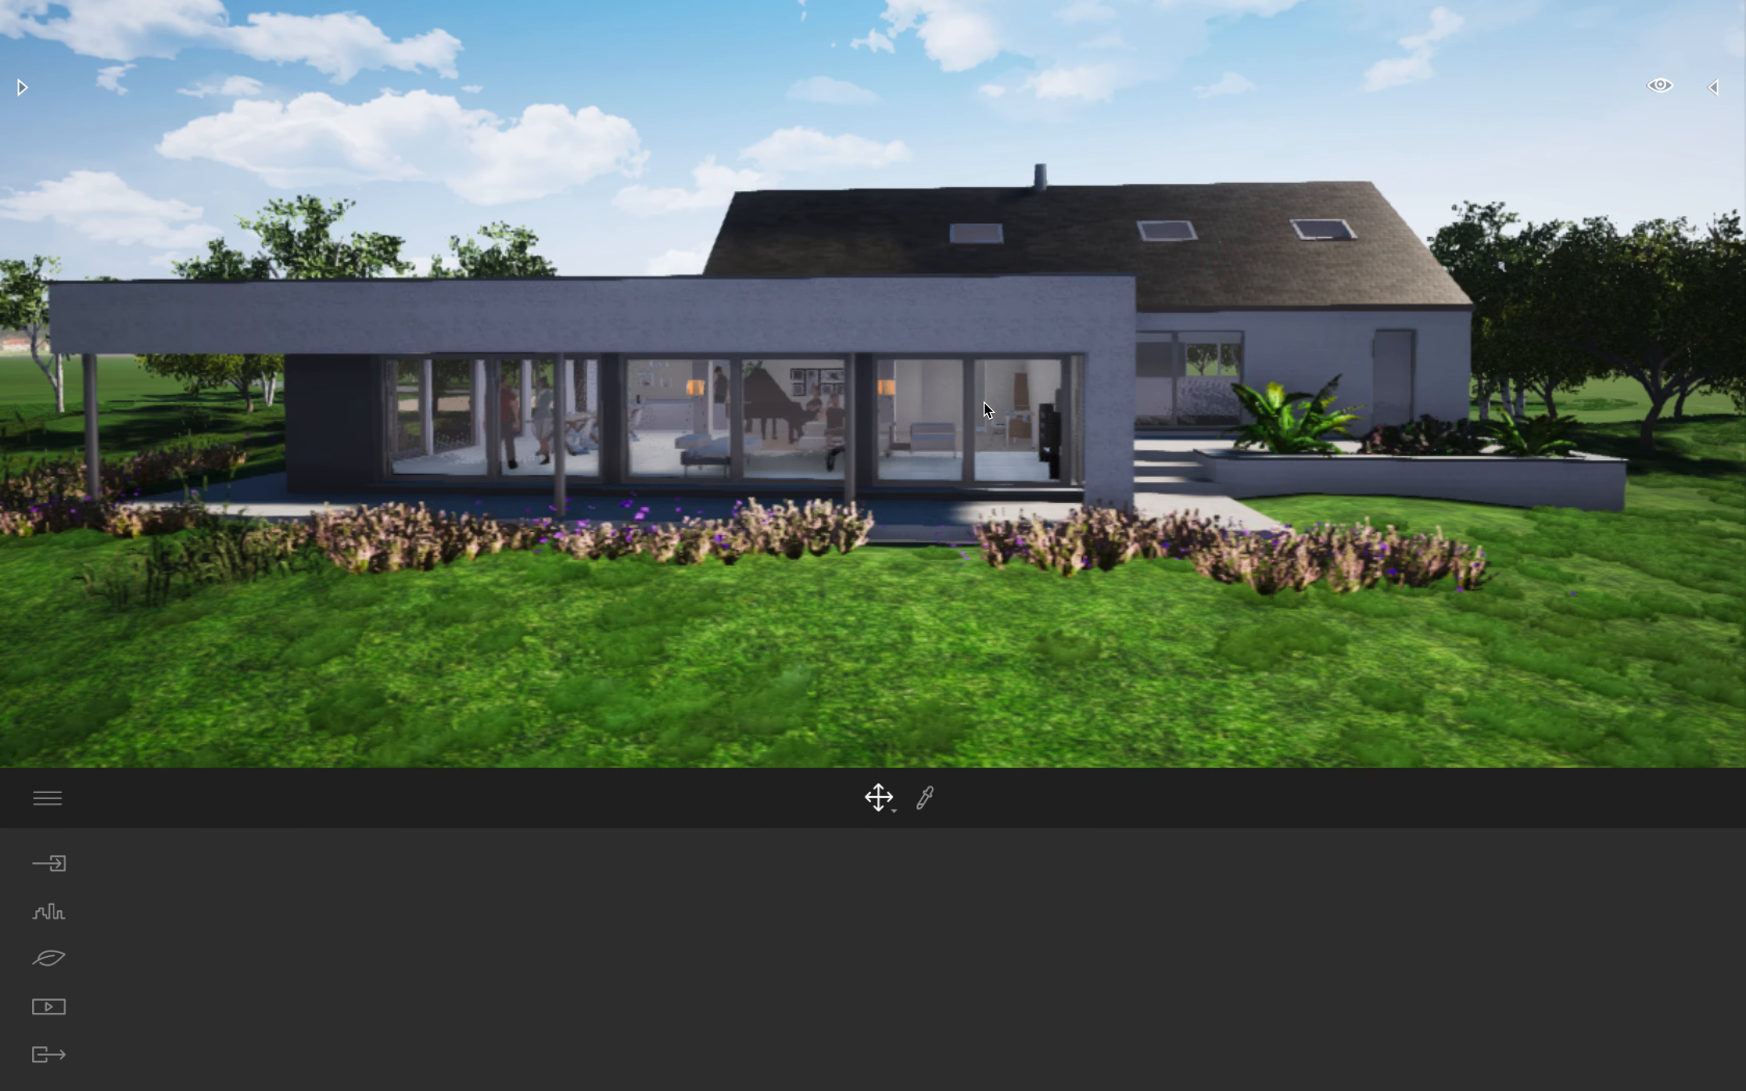
key("Left")
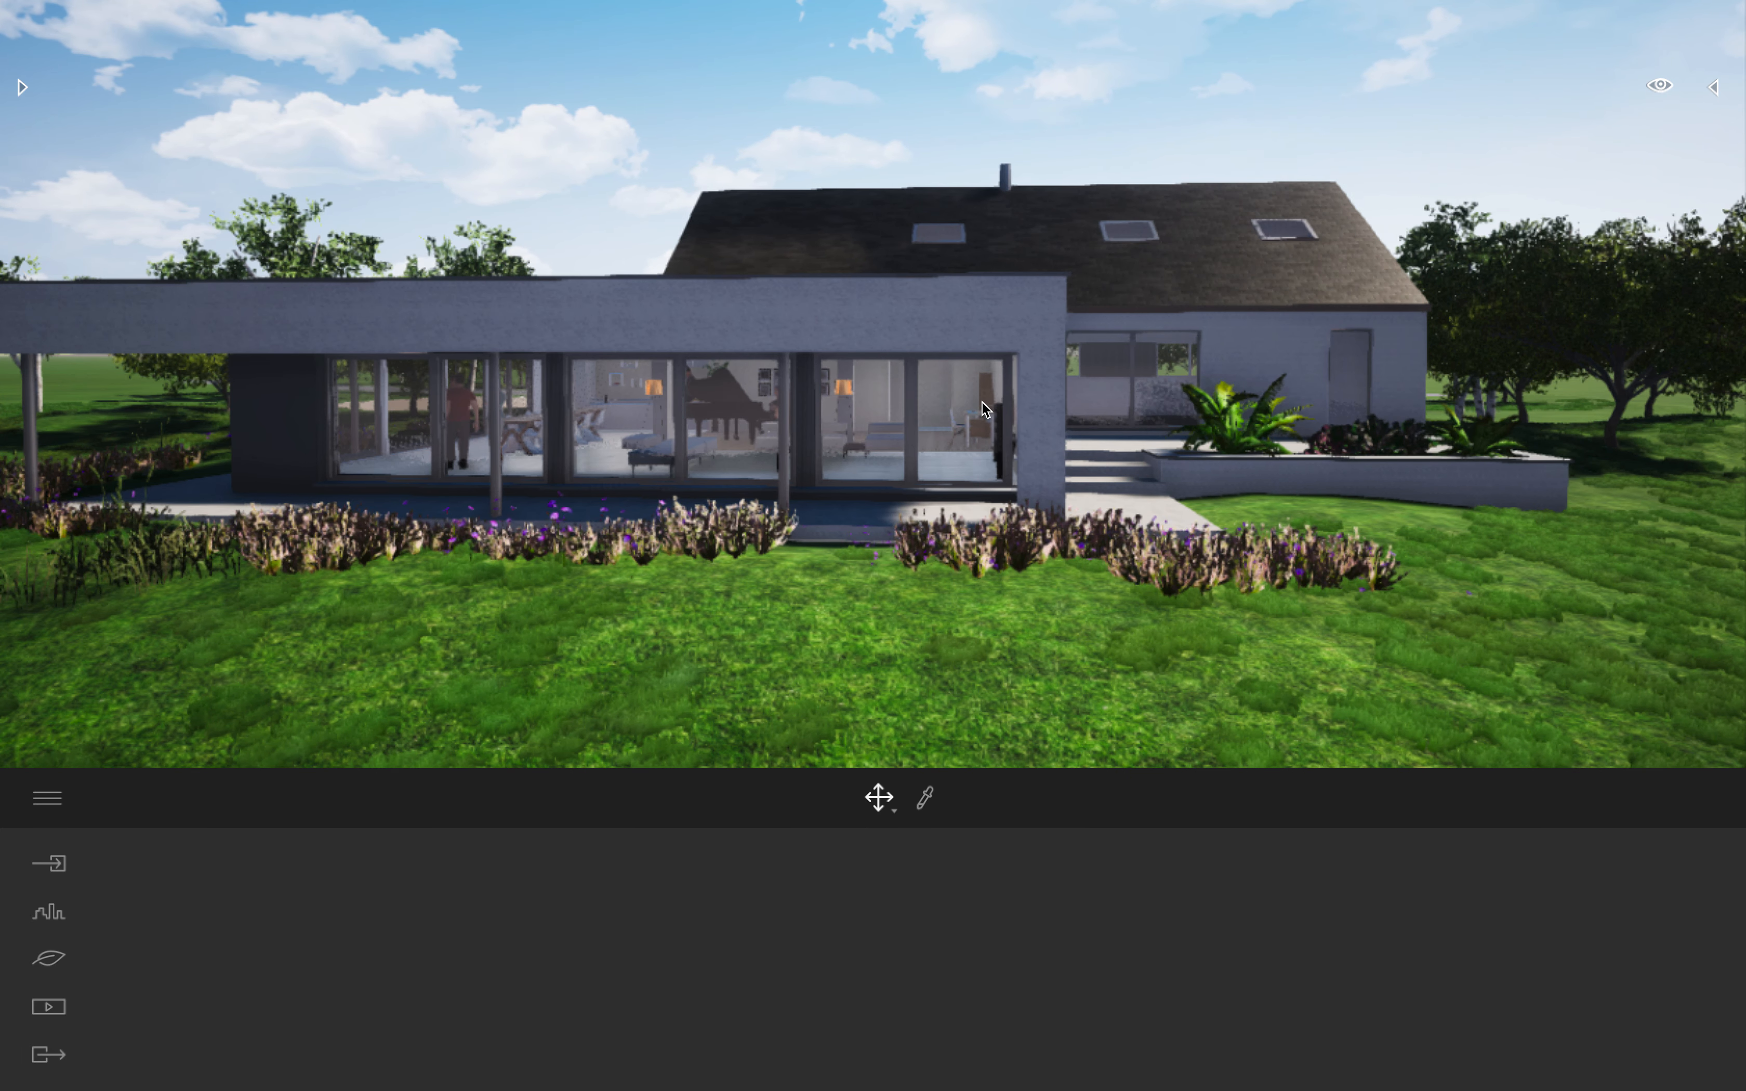
key("Left")
key("Right")
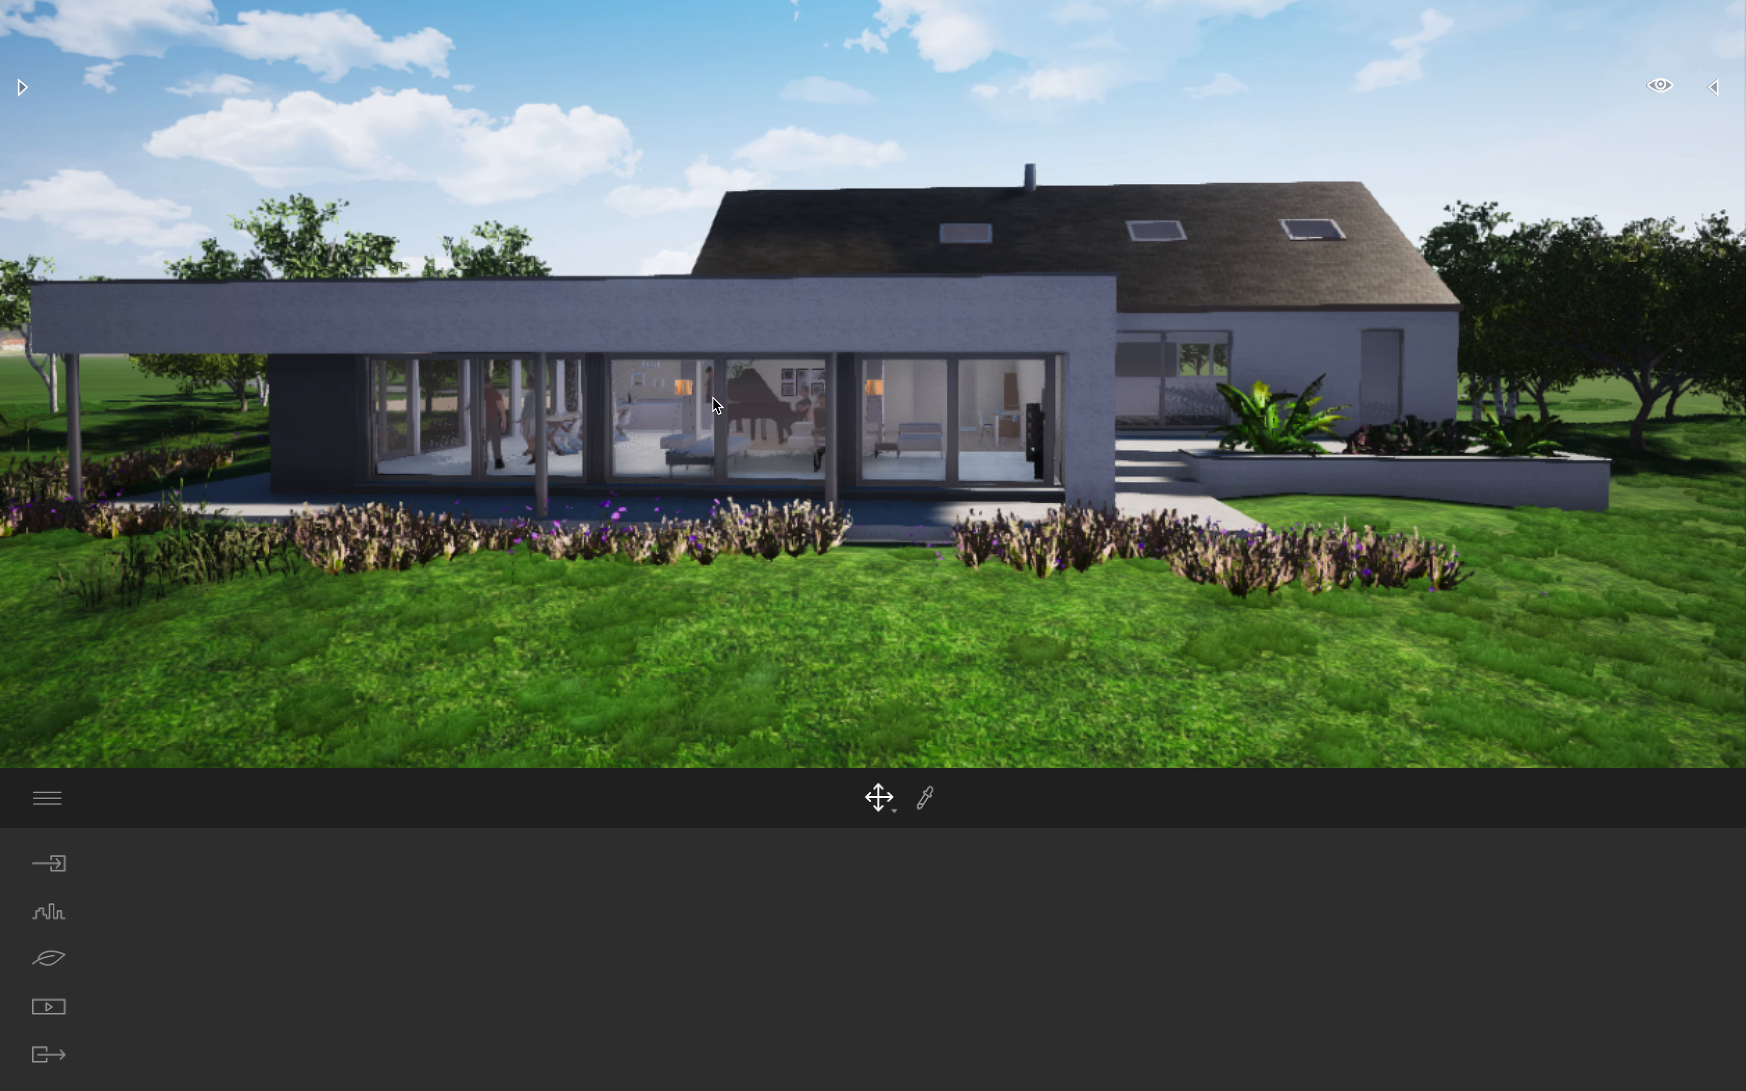
Step: Place a Section Cube from the library's Volumes > Sections folder on the flat roof of the house
right_click_drag(663, 400, 613, 448)
scroll(881, 300, "down", 2)
left_click(22, 86)
left_click(37, 114)
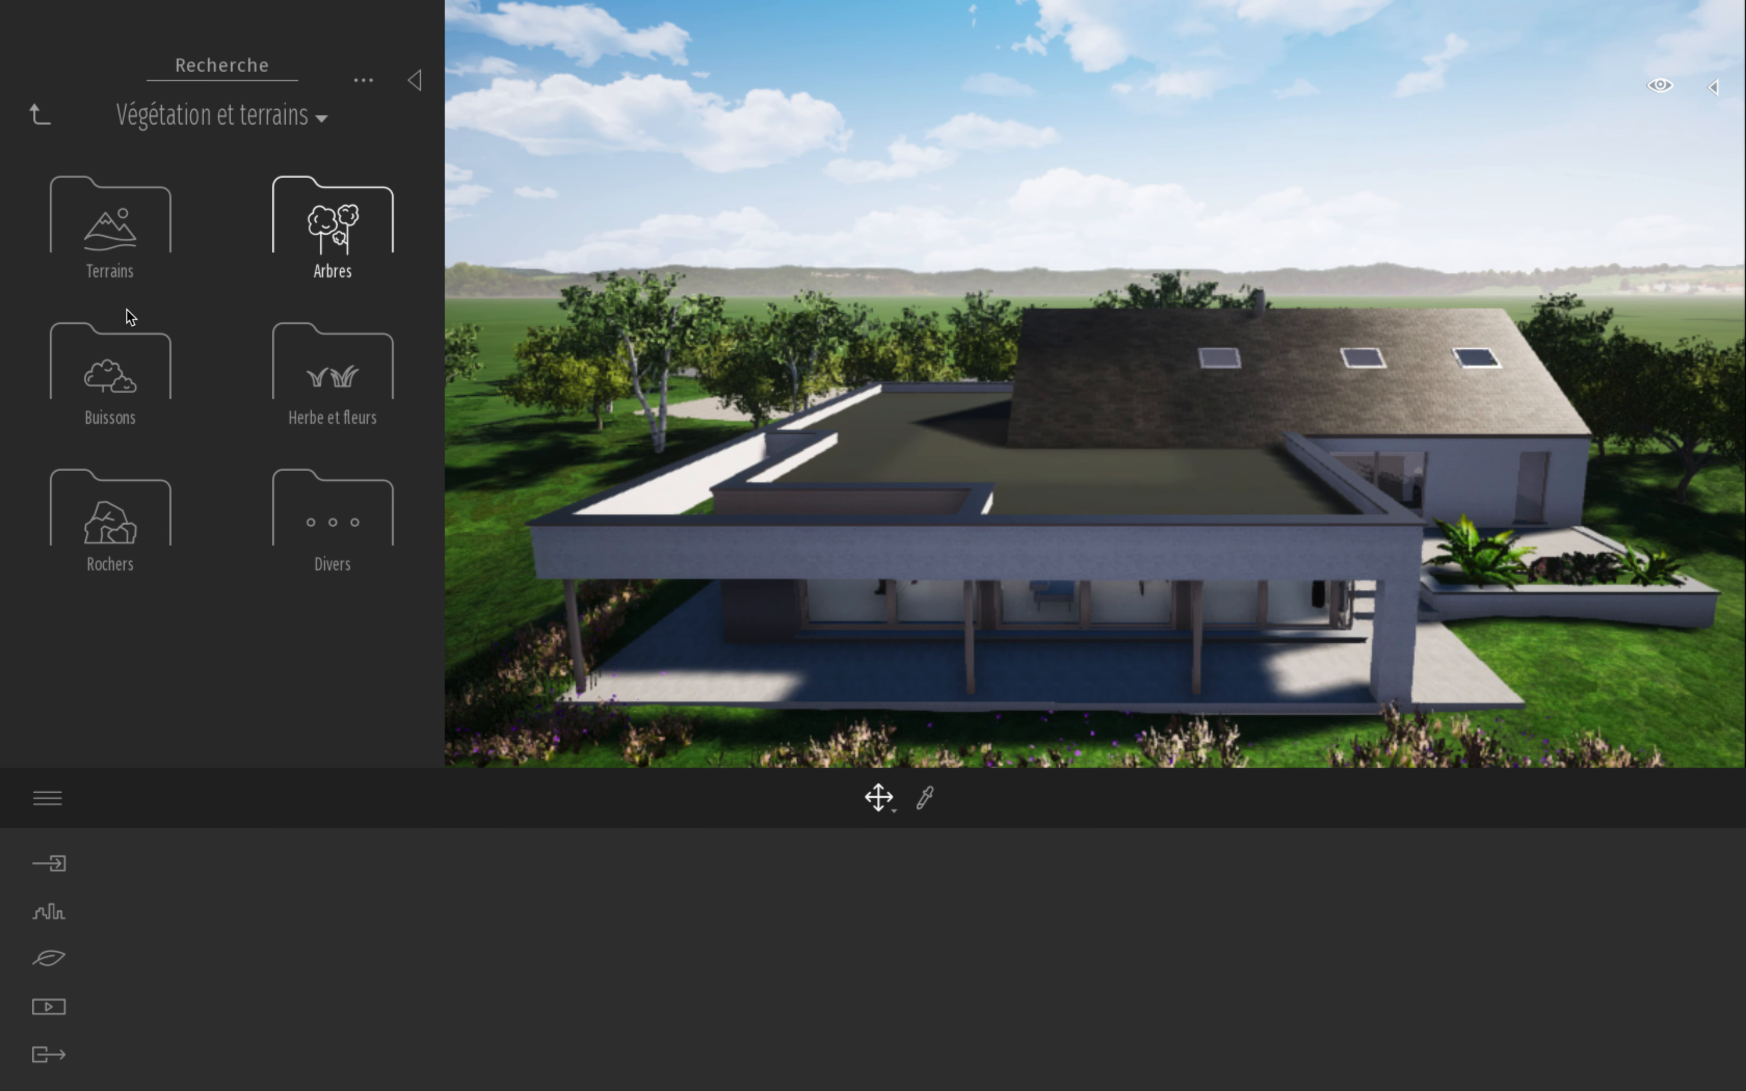
left_click(46, 121)
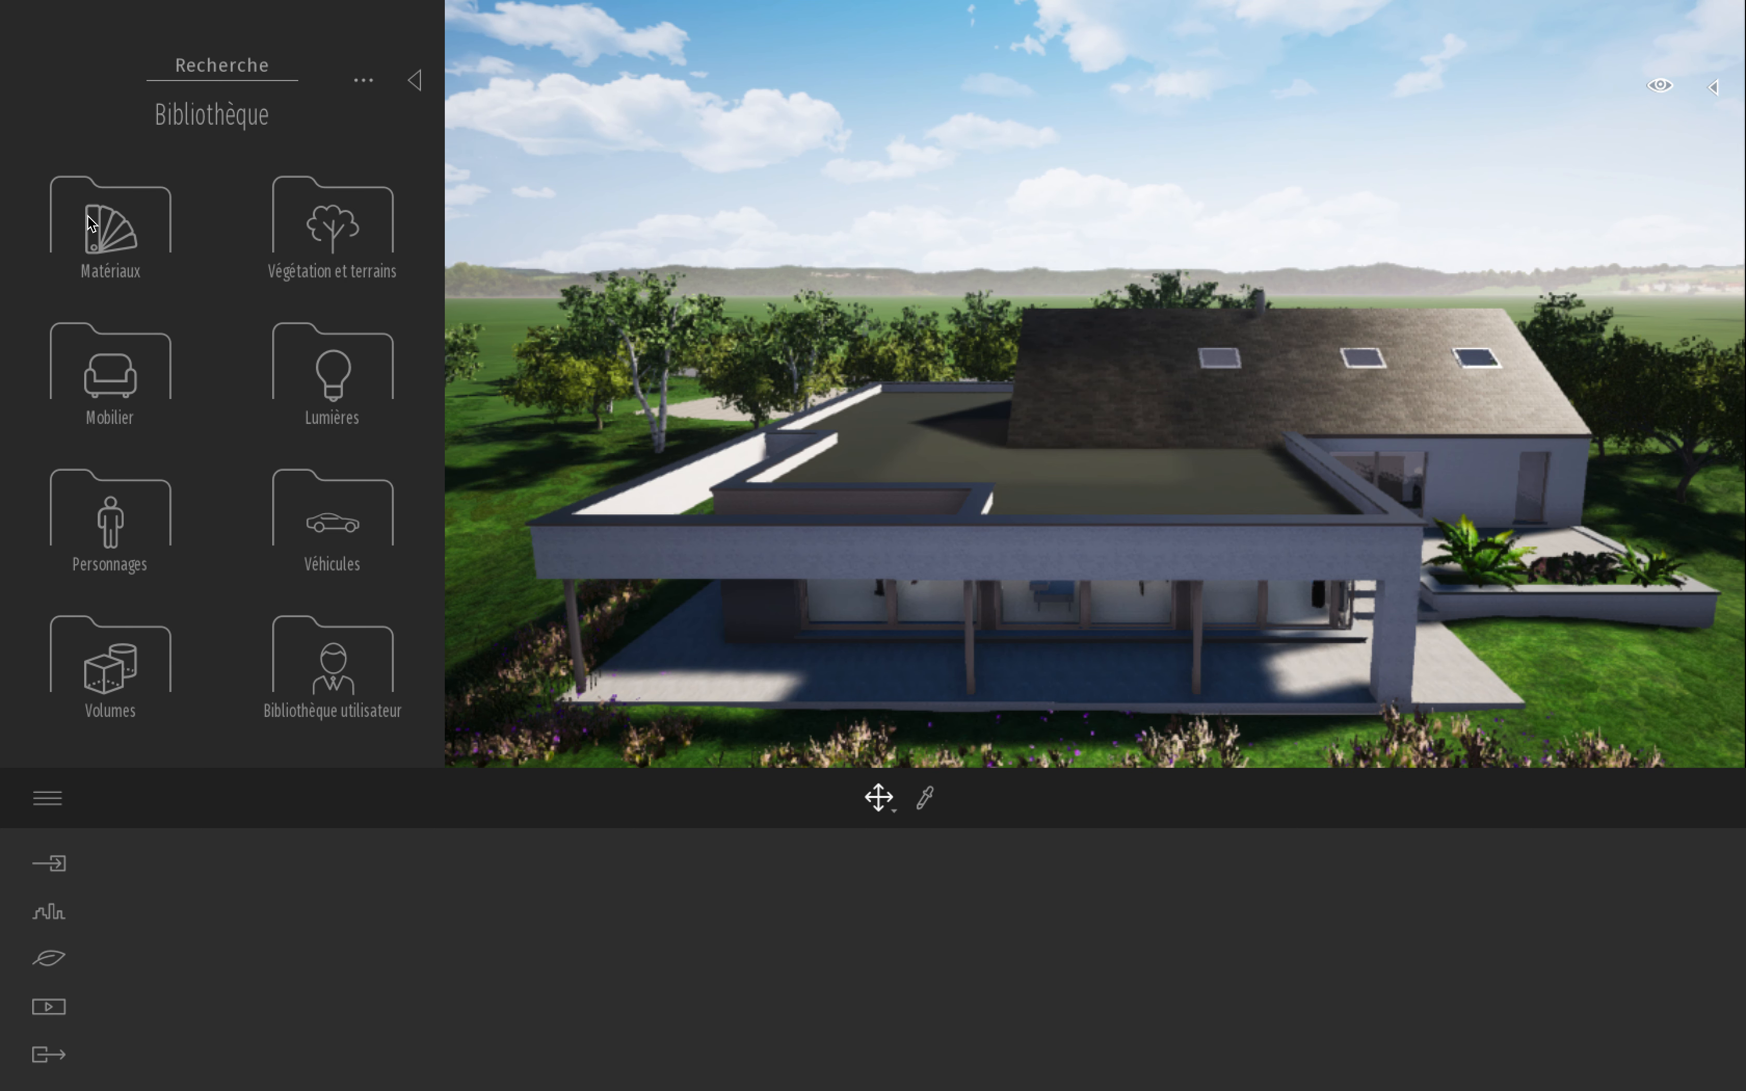
left_click(128, 675)
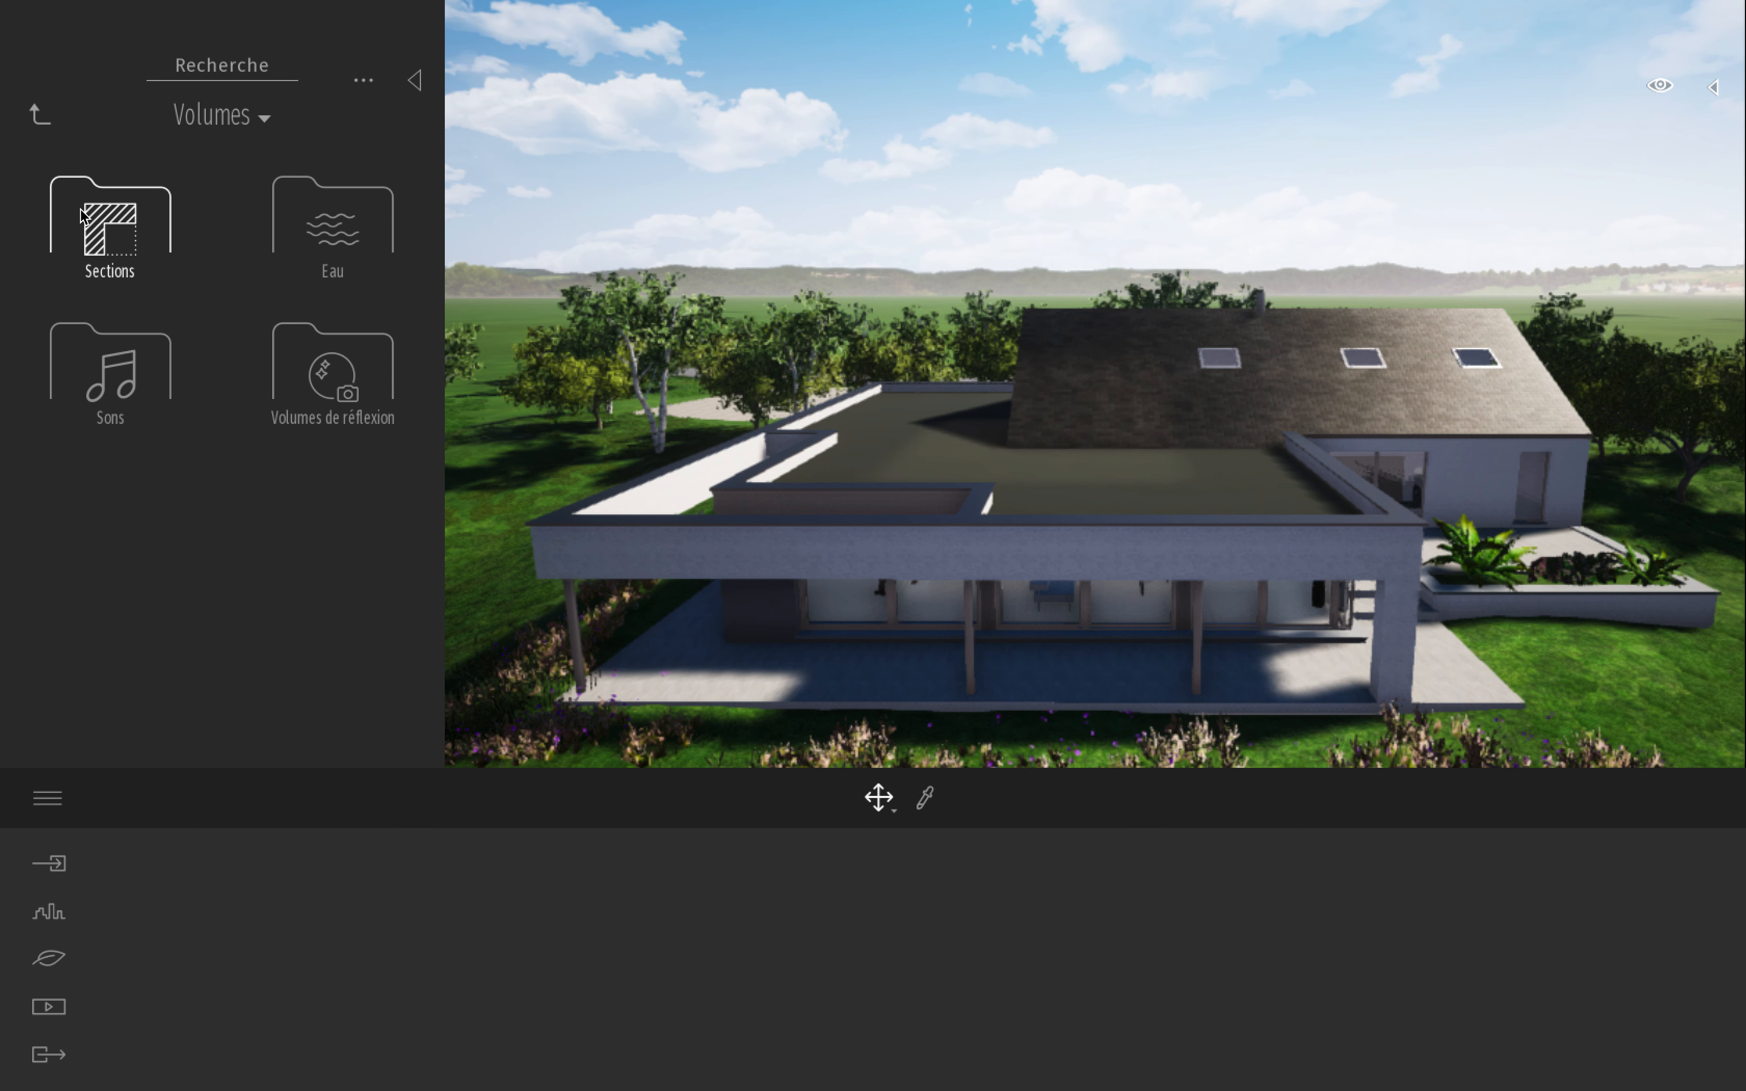
left_click(110, 224)
left_click(112, 228)
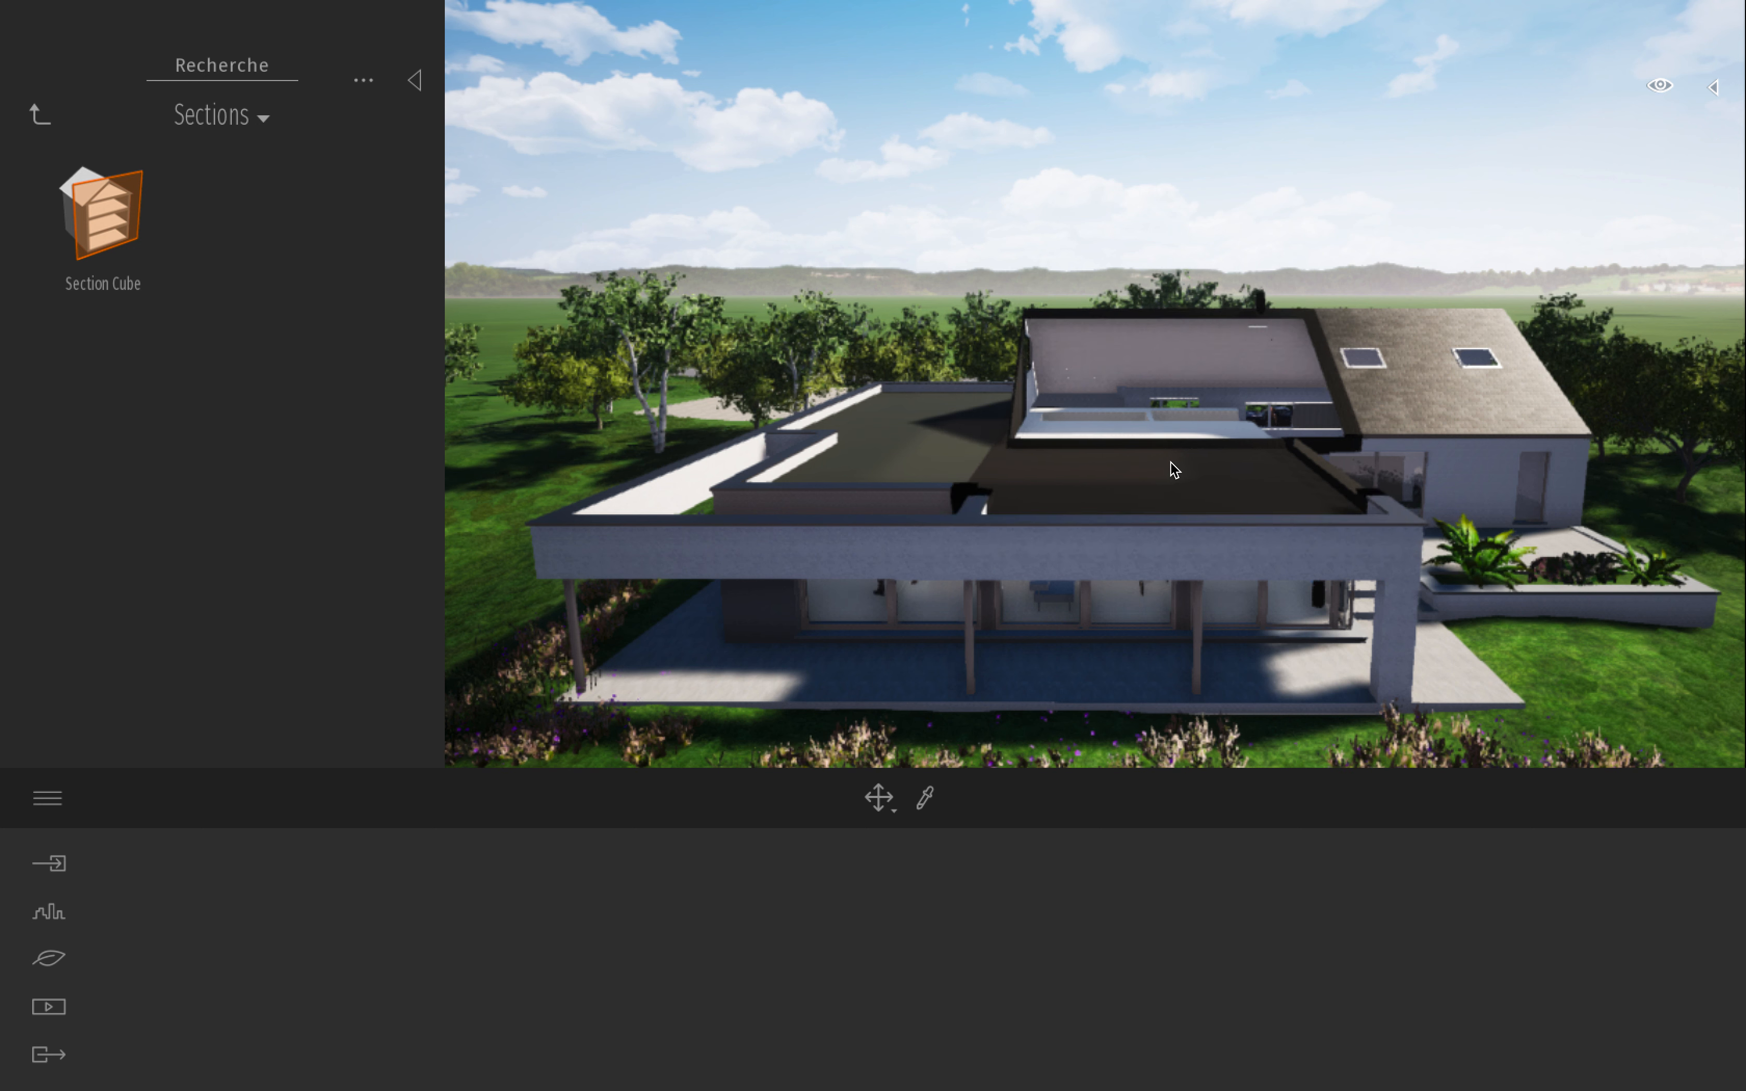
left_click(1164, 509)
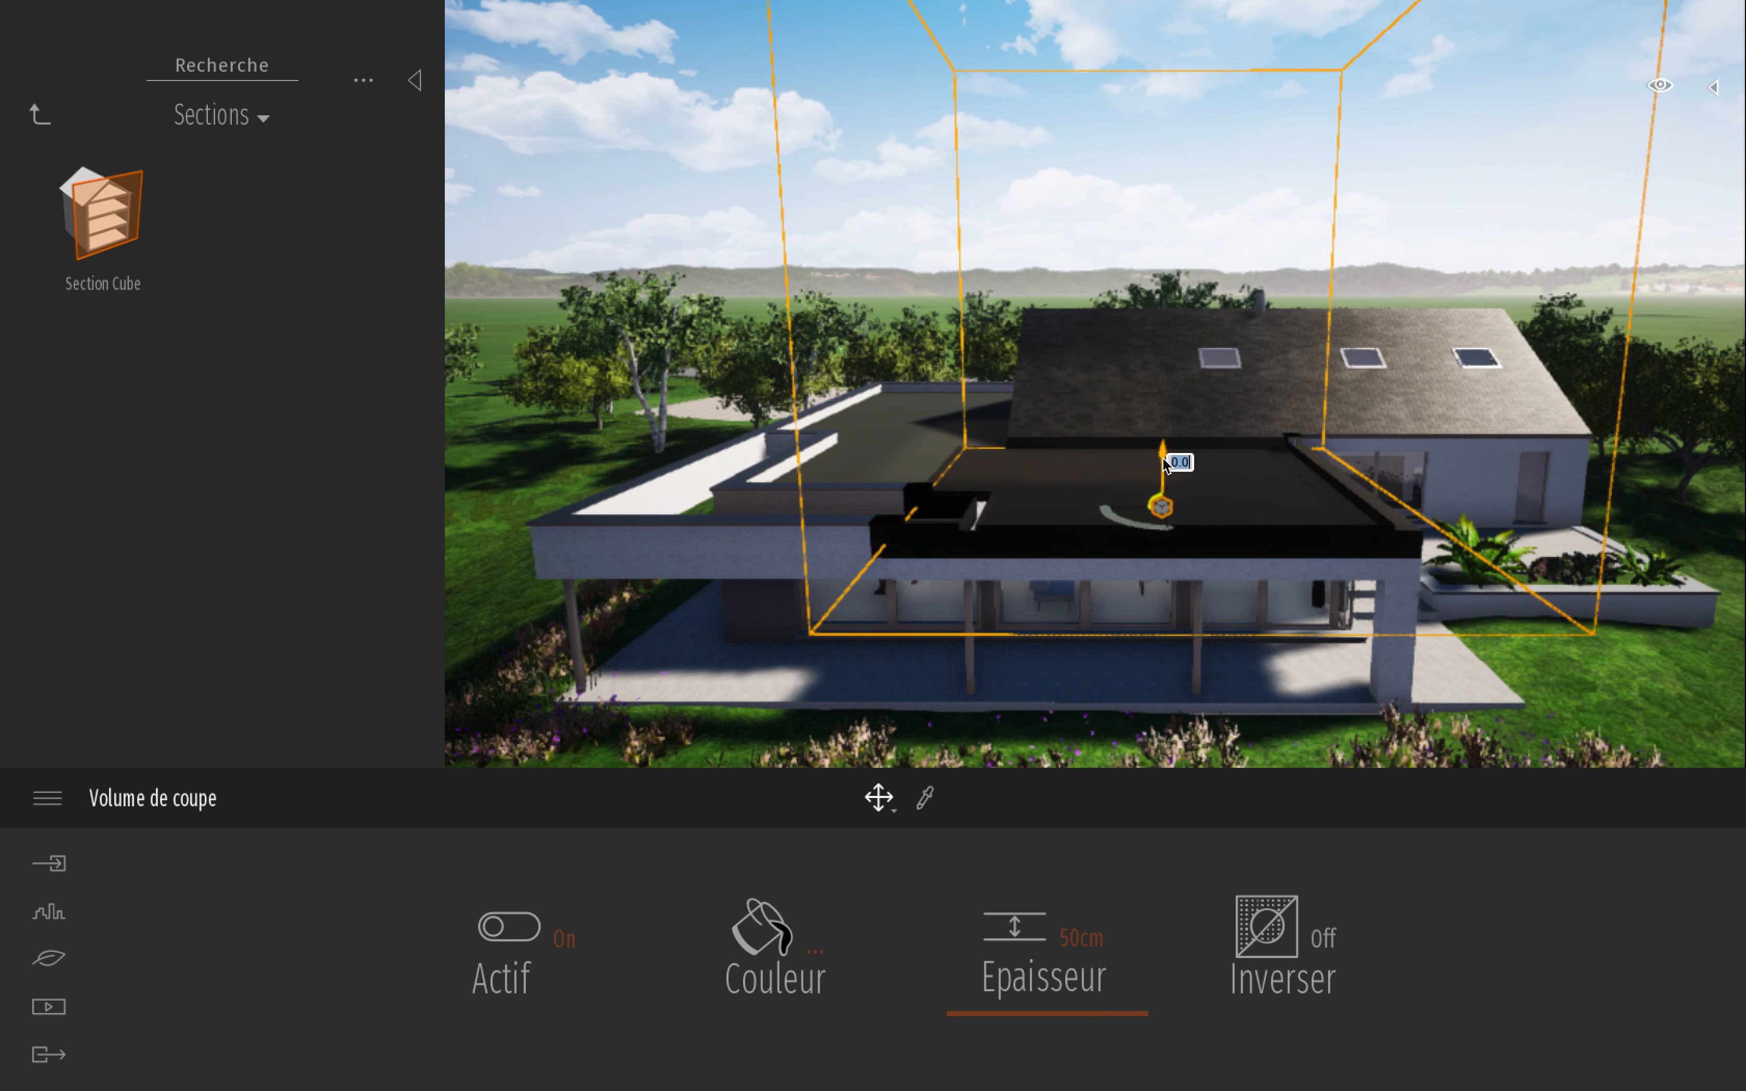
Step: Enlarge the section cube to span the whole house and lower it so it cuts through the ground-floor walls
left_click_drag(1142, 521, 987, 503)
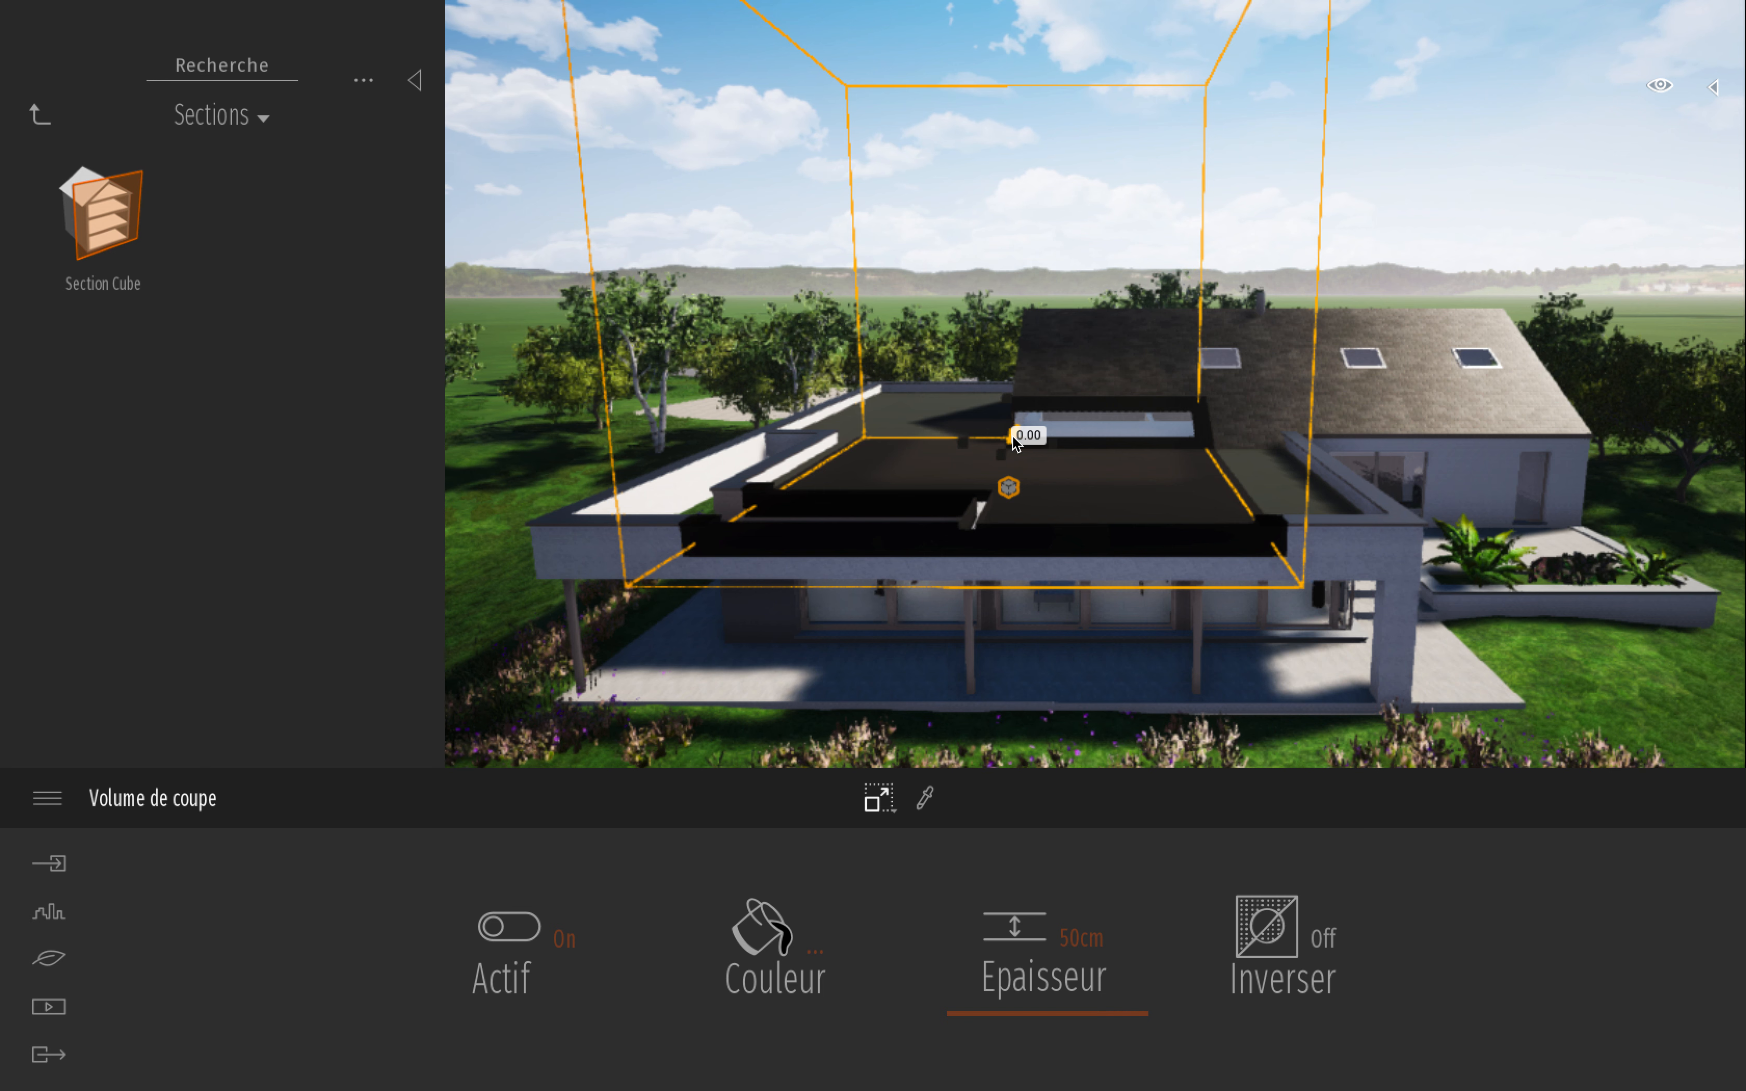
mouse_move(1014, 442)
left_mouse_down()
mouse_move(1022, 309)
mouse_move(1048, 441)
left_mouse_up()
left_click_drag(1046, 416, 1212, 403)
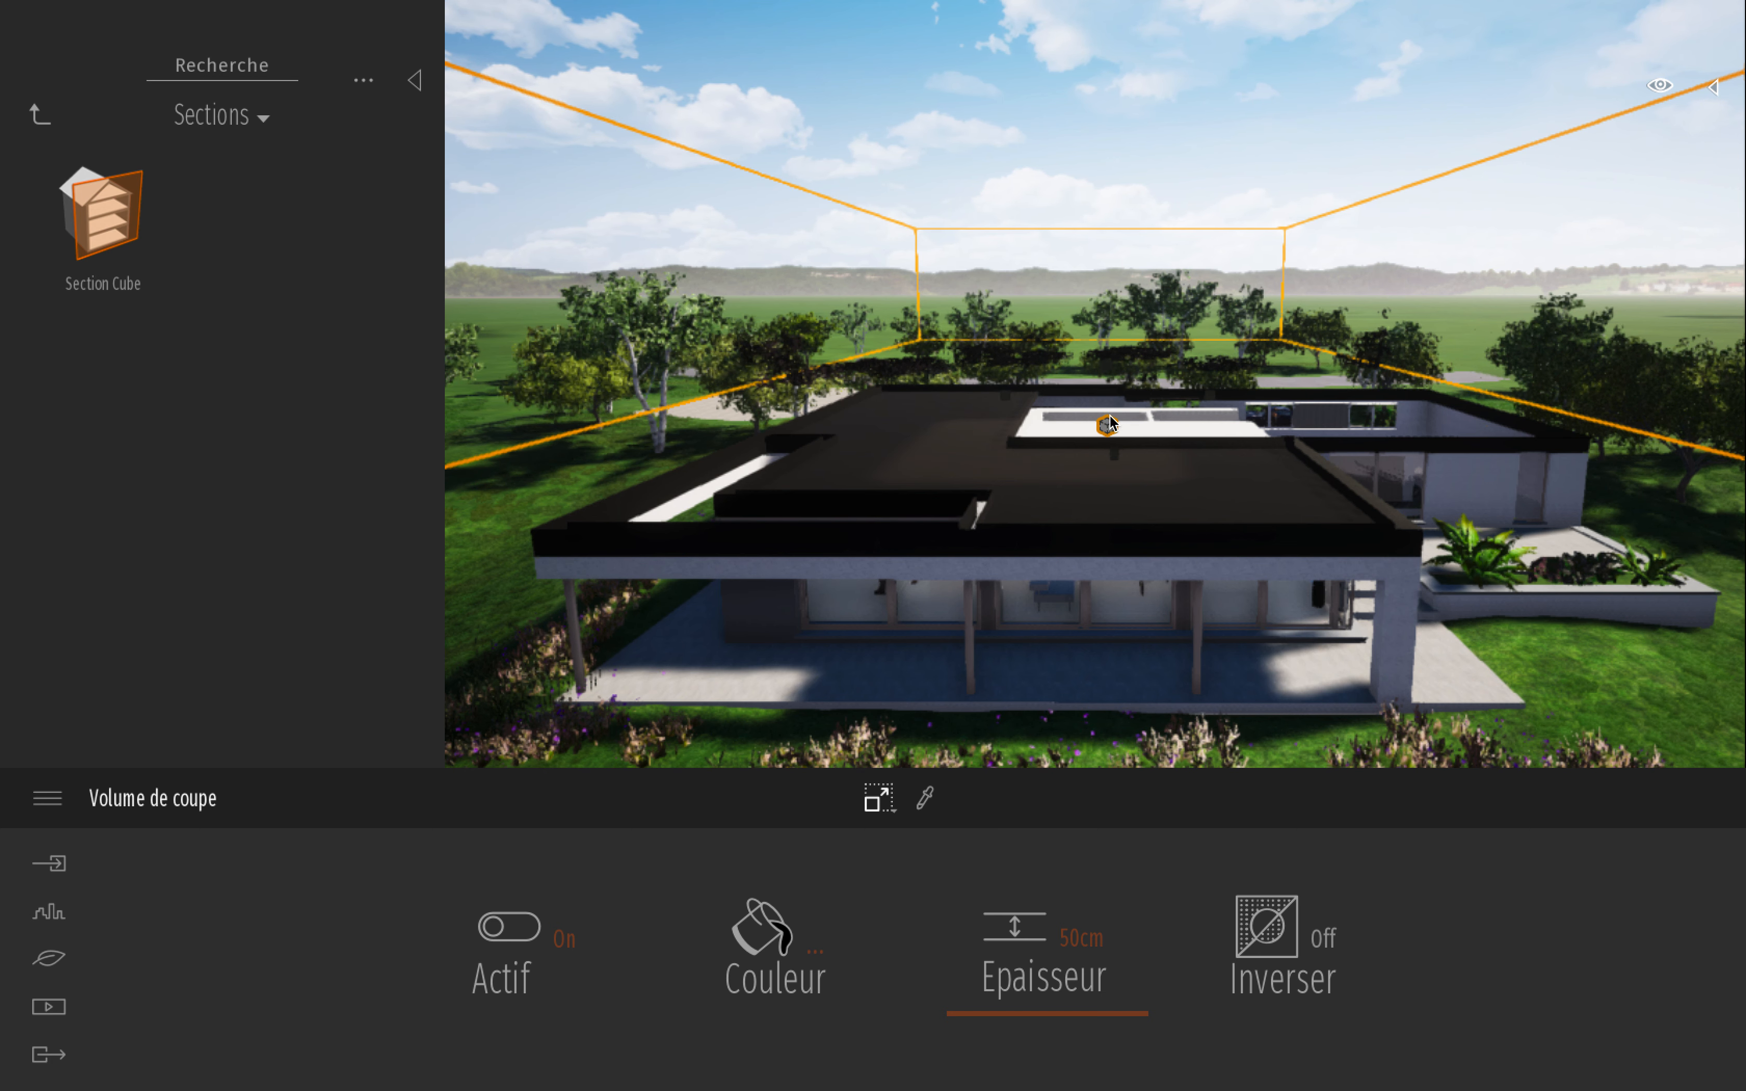
left_click_drag(1109, 430, 1113, 462)
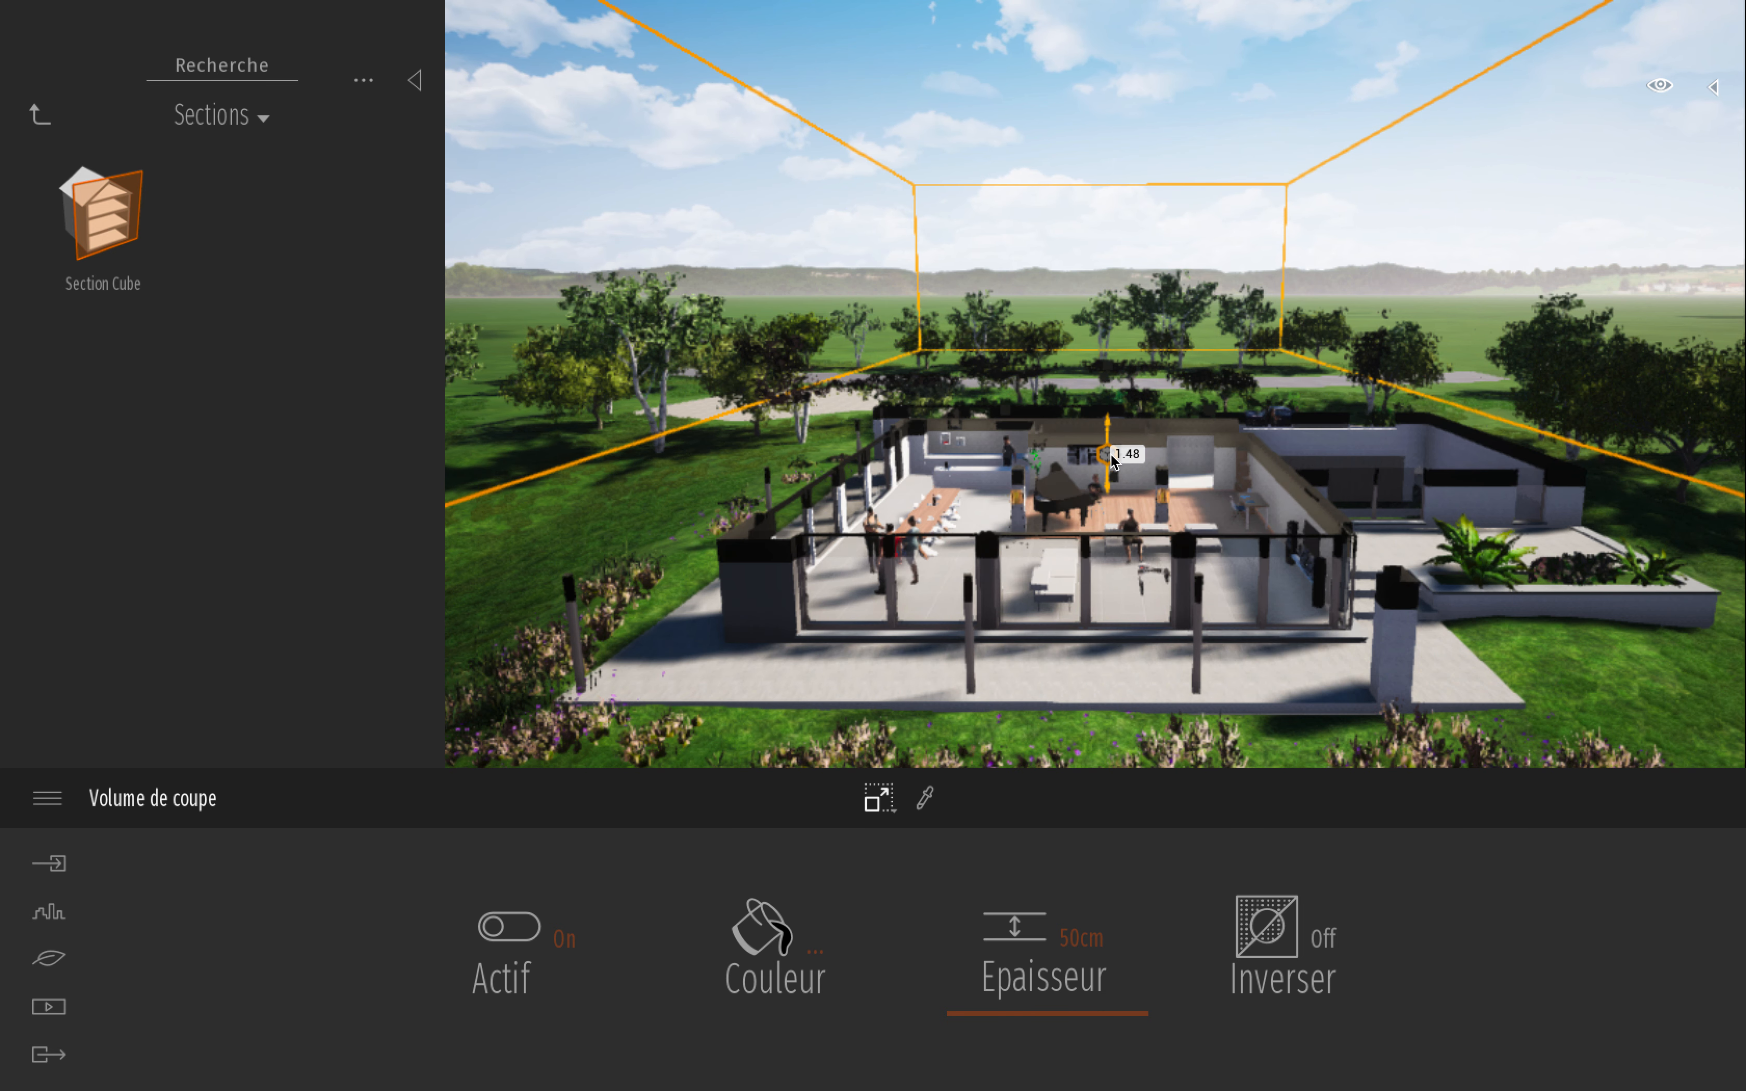
key("Escape")
Step: Examine the cut-open living room with the piano, dining table and sofas from above in perspective
key("Up")
right_click_drag(1161, 453, 1317, 516)
key("Down")
key("Down")
key("Up")
key("Left")
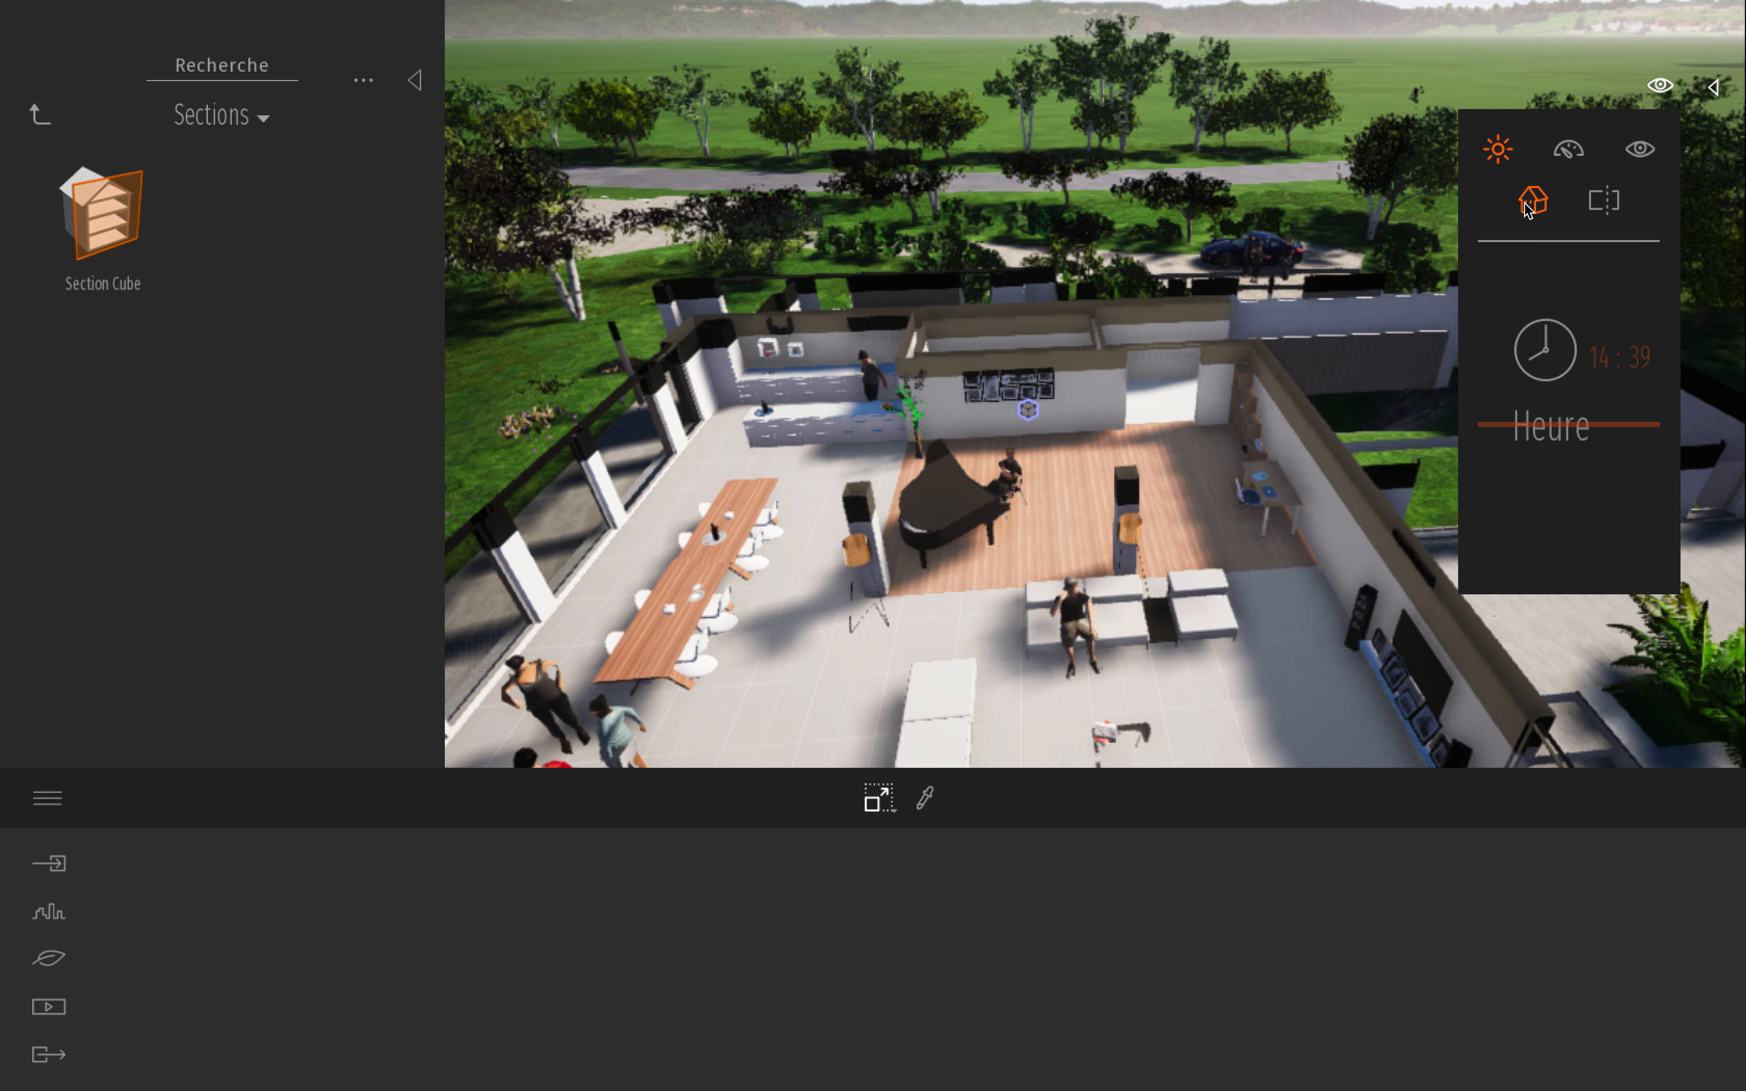
Step: Switch to the top (Dessus) view and frame the sectioned floor plan of the house close up
left_click(1570, 287)
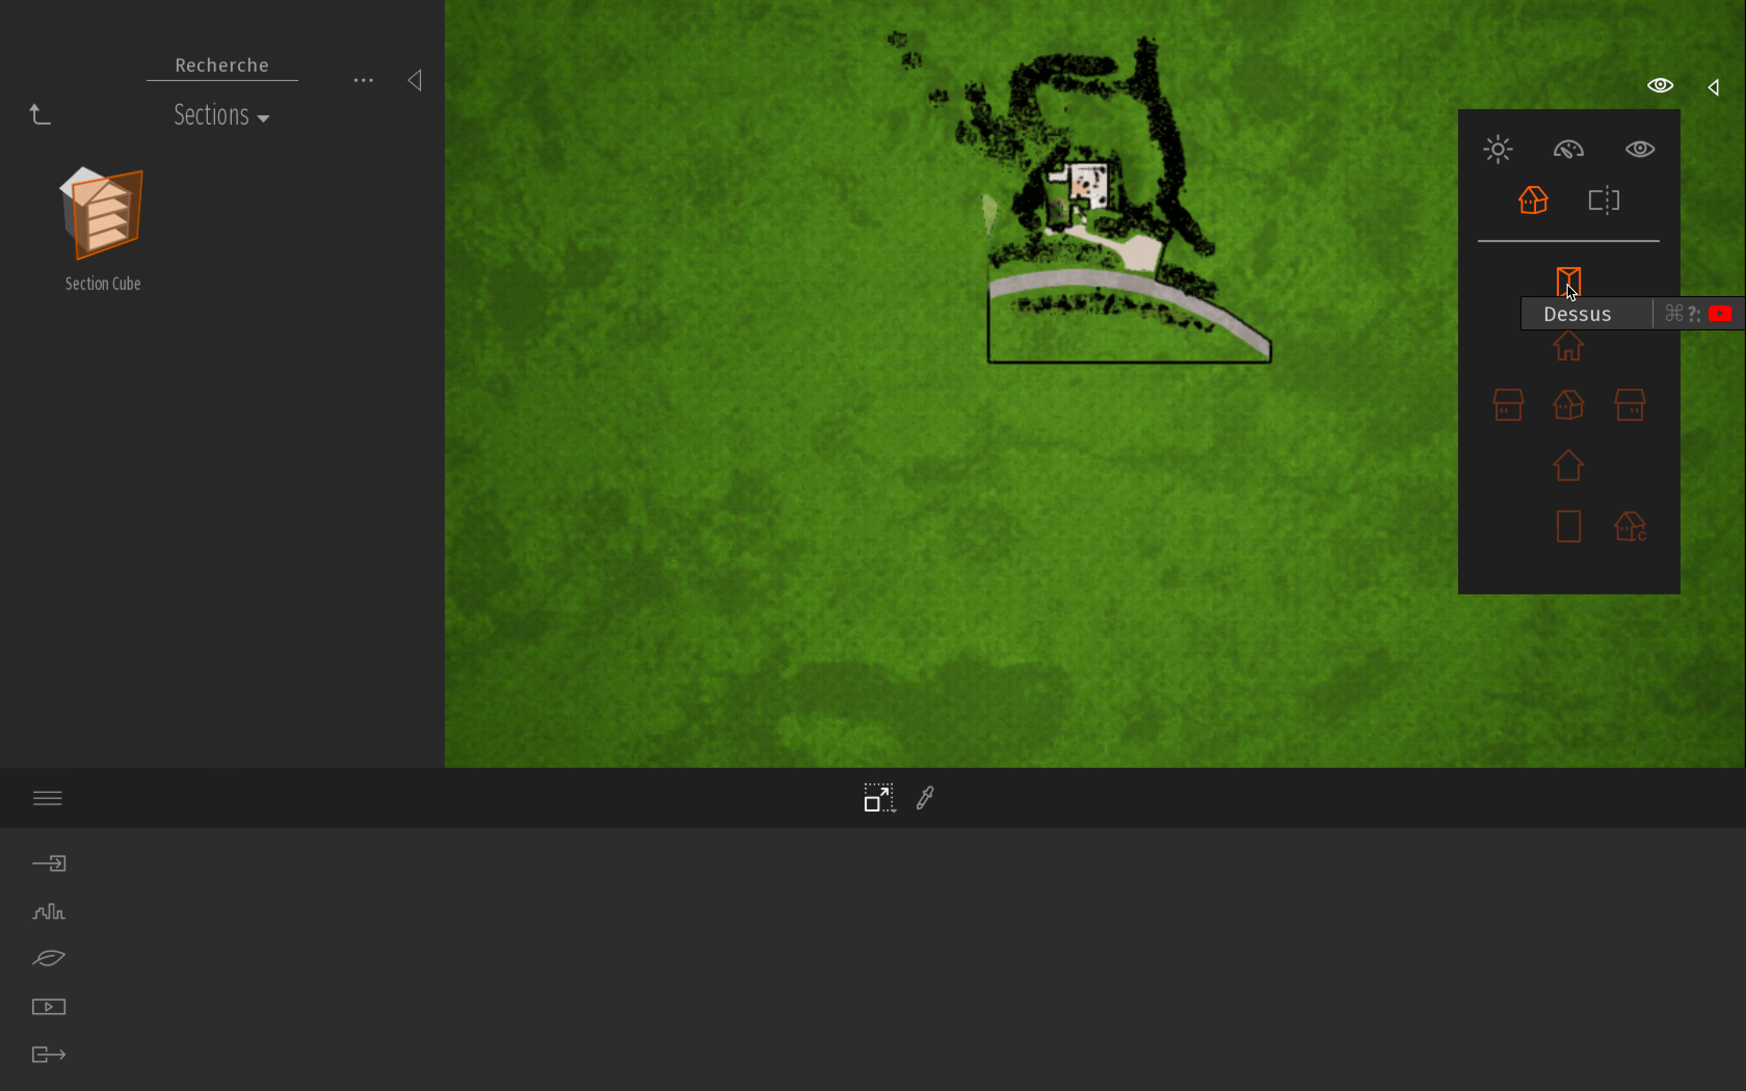
scroll(1117, 114, "up", 5)
scroll(1040, 329, "down", 5)
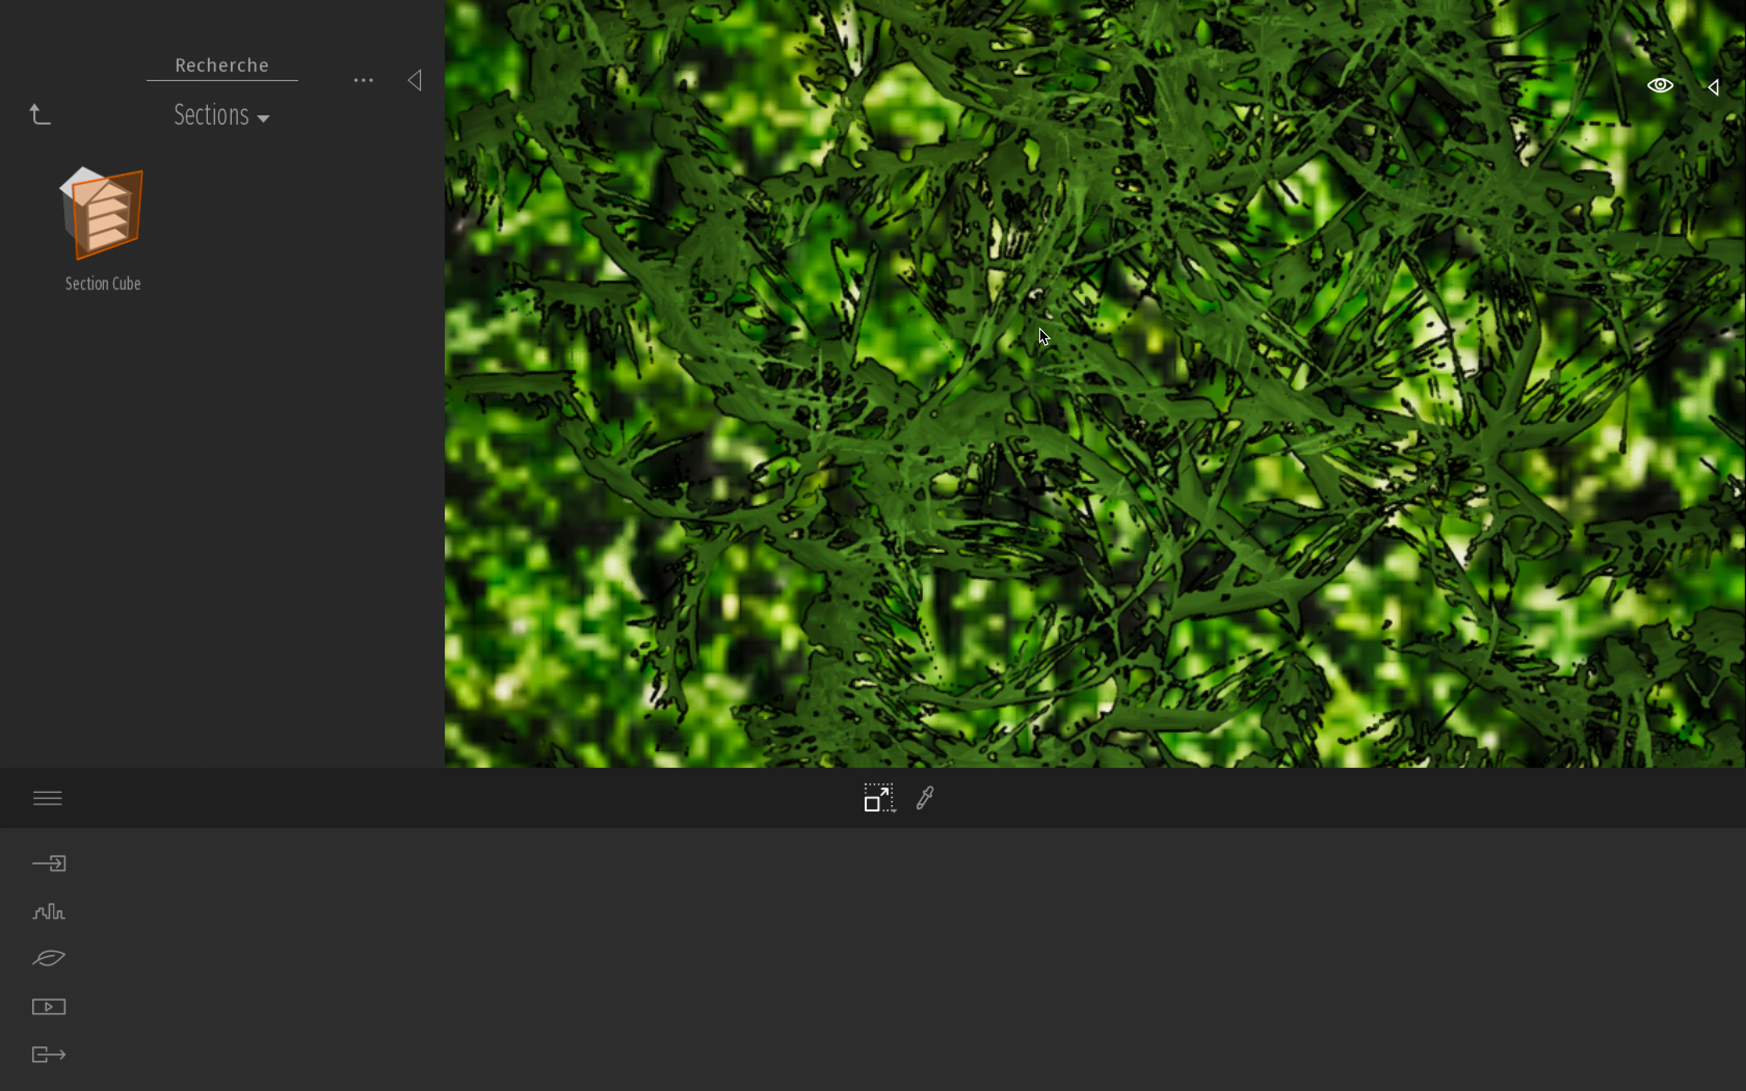
scroll(1045, 328, "down", 10)
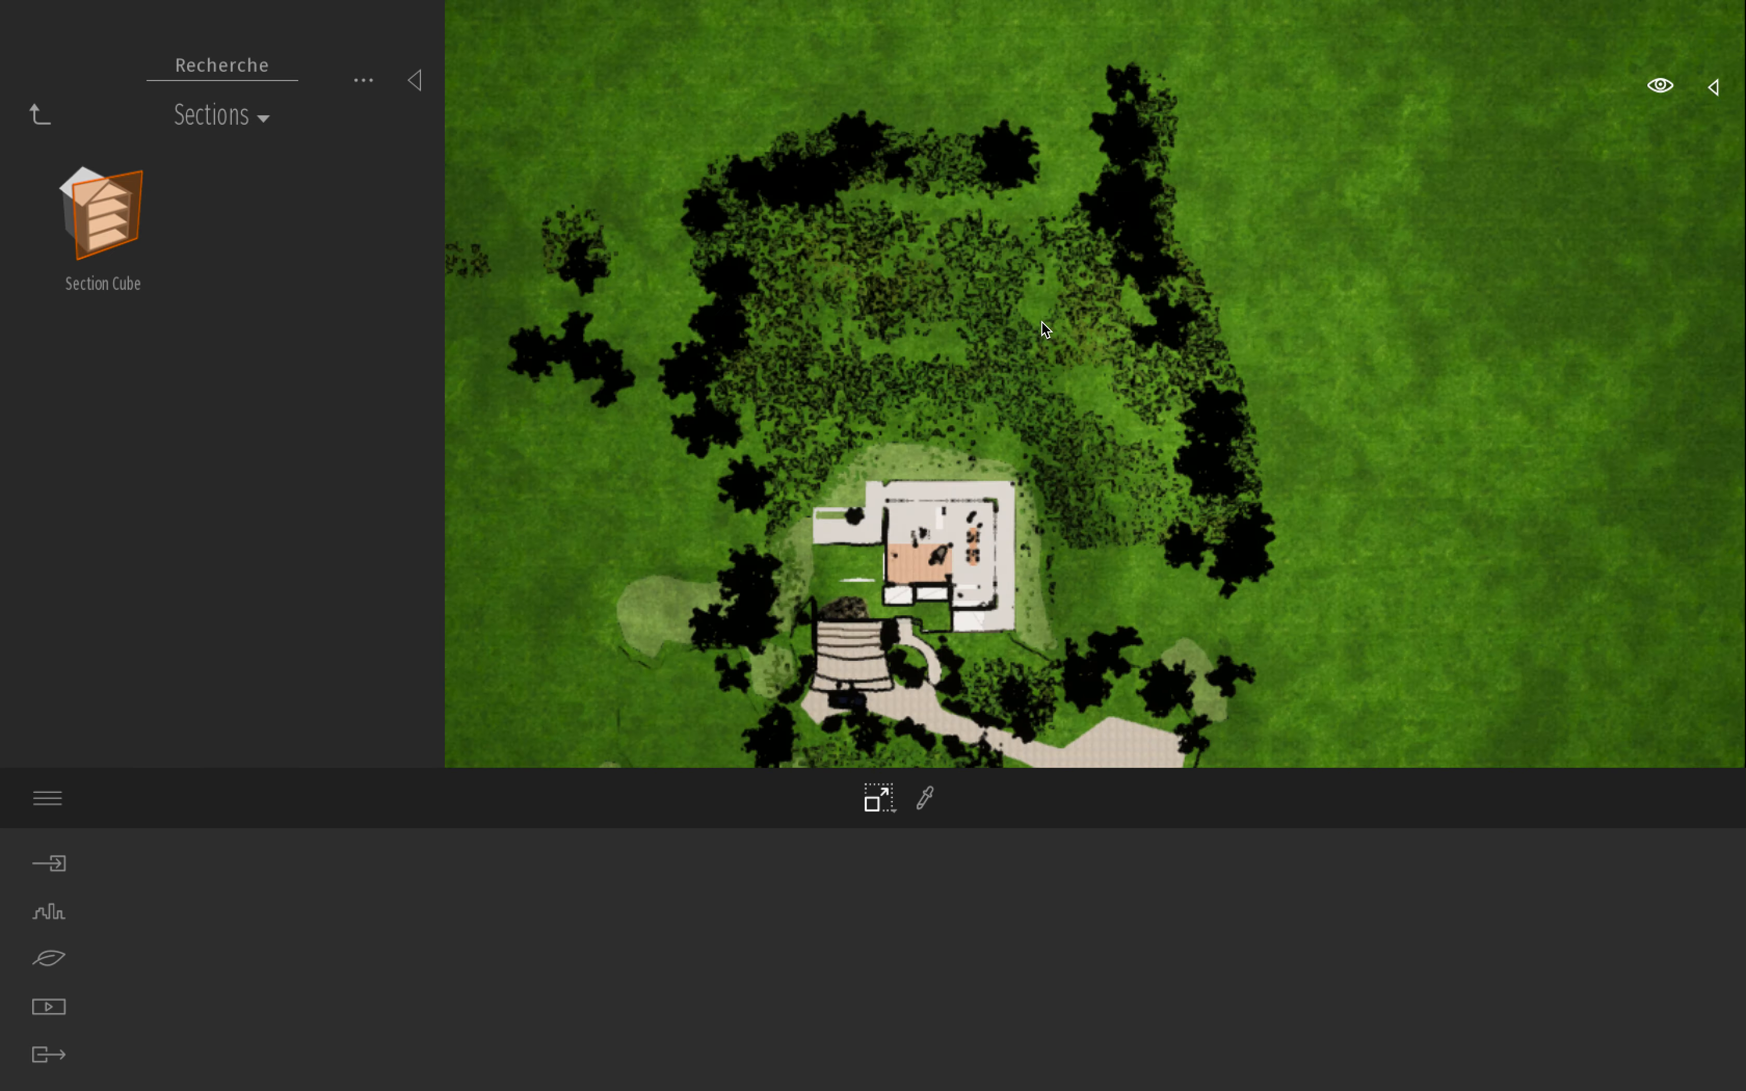
scroll(1047, 340, "up", 5)
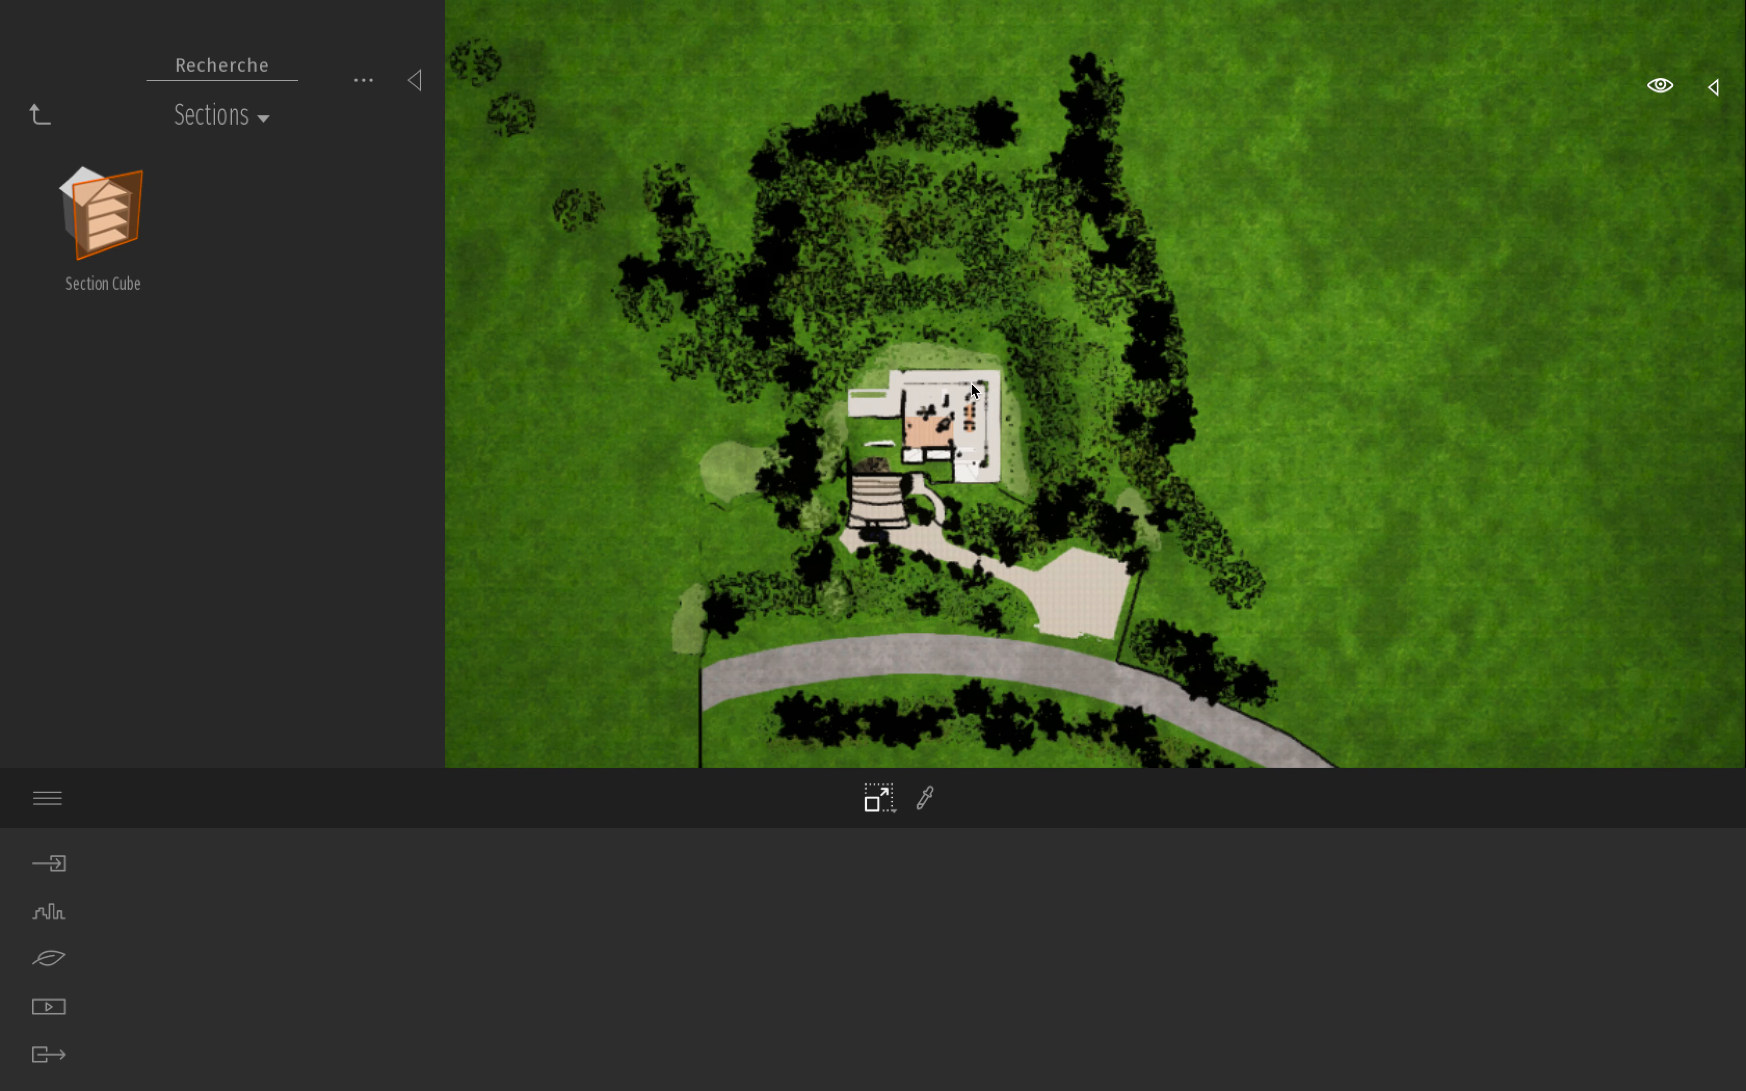
scroll(1008, 382, "up", 8)
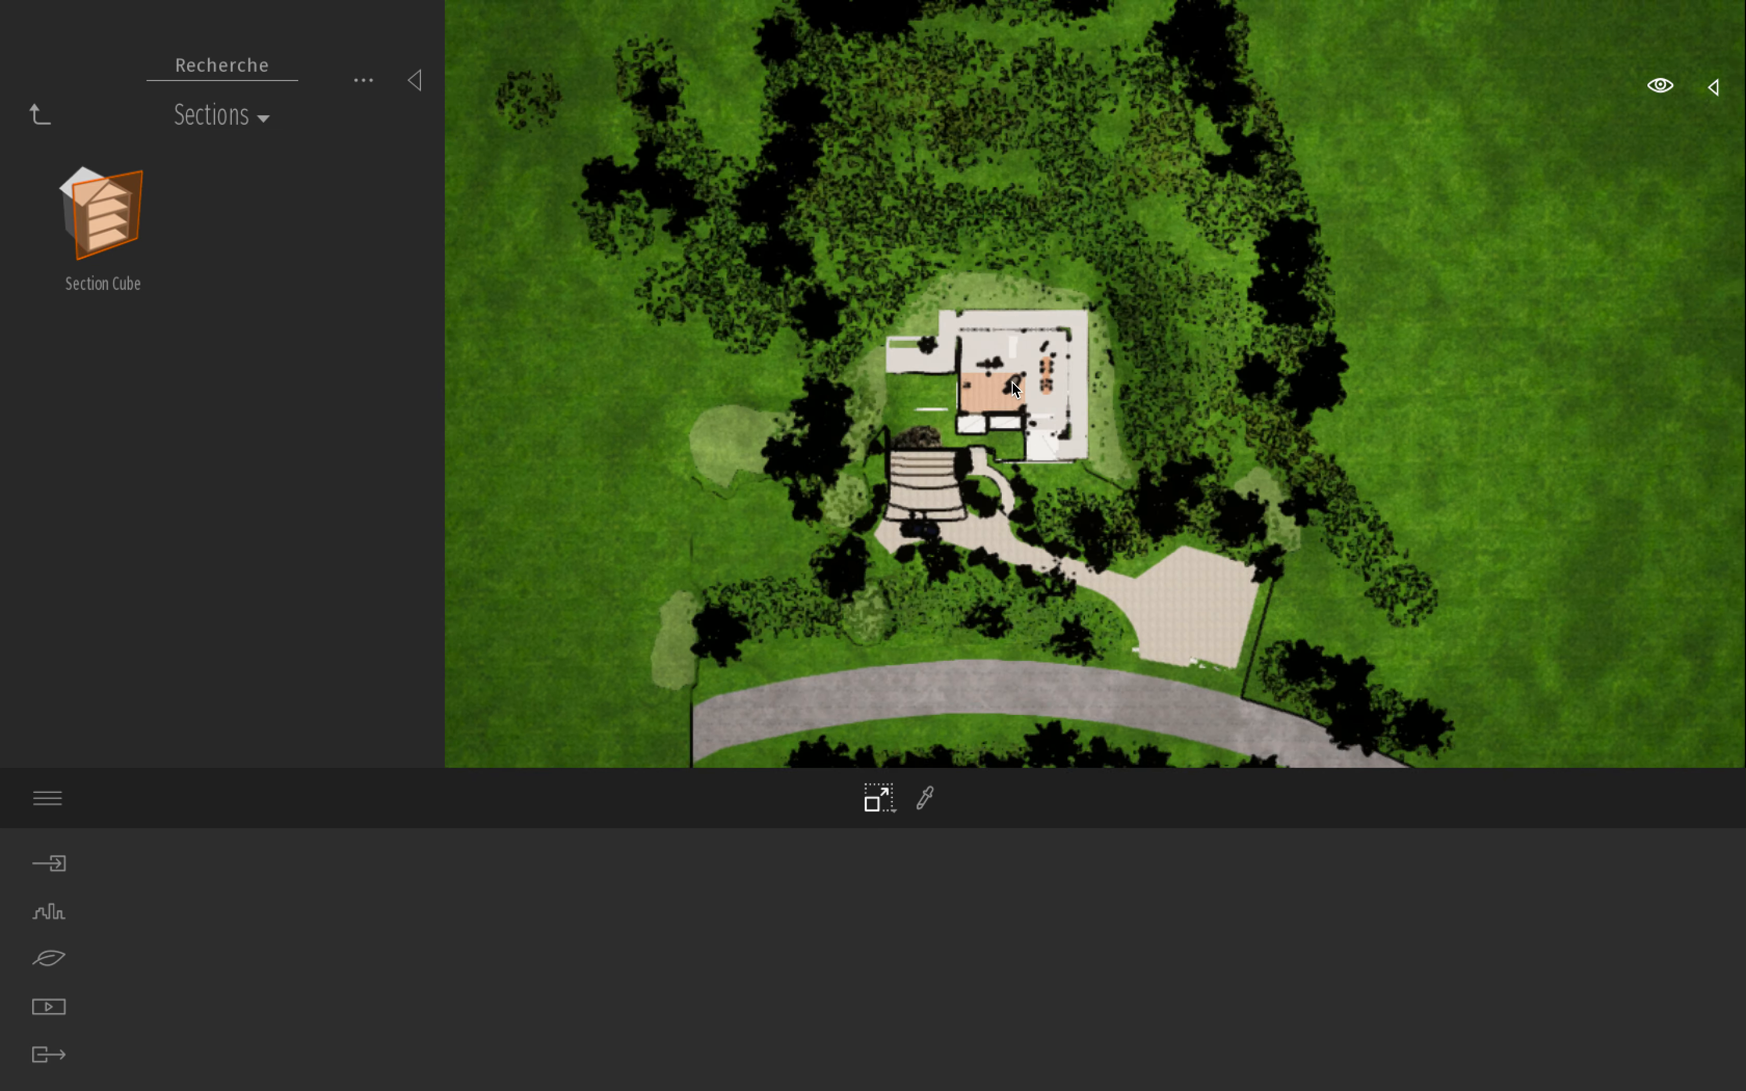
scroll(1019, 363, "up", 4)
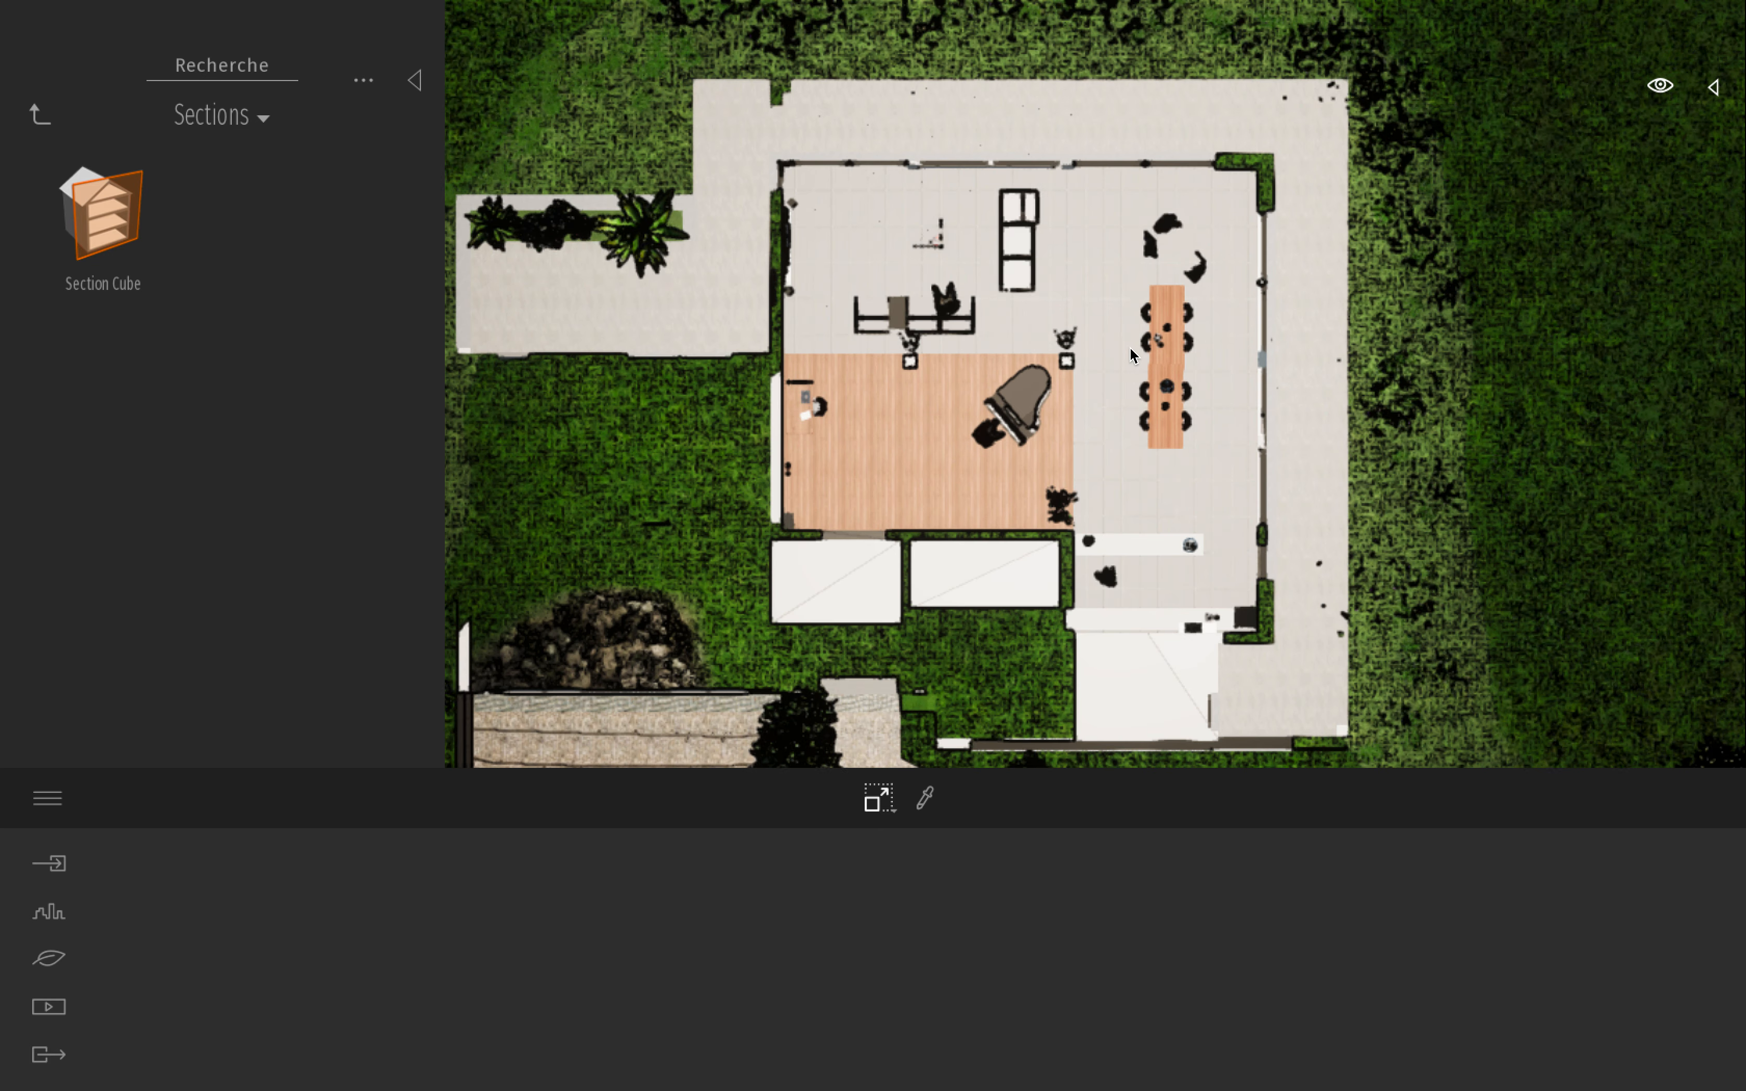
scroll(1117, 368, "down", 1)
middle_click_drag(1117, 368, 1137, 343)
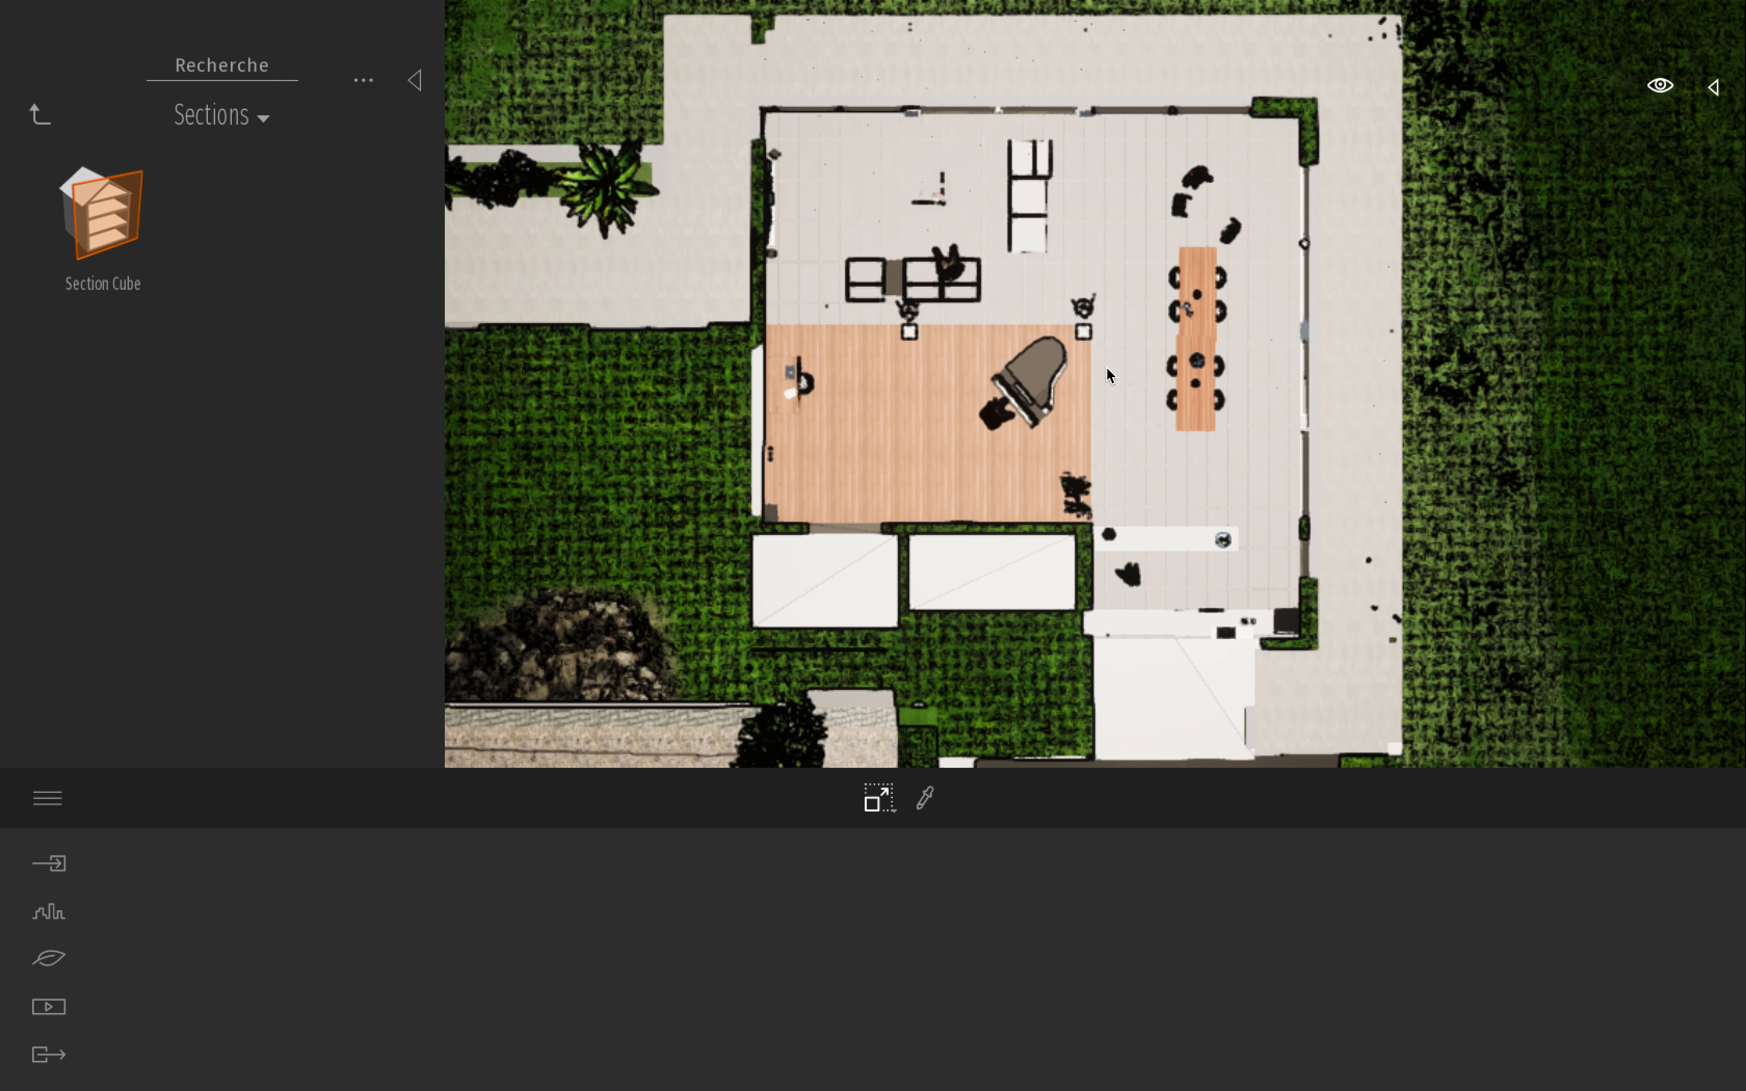
scroll(1109, 373, "up", 4)
scroll(1106, 368, "down", 4)
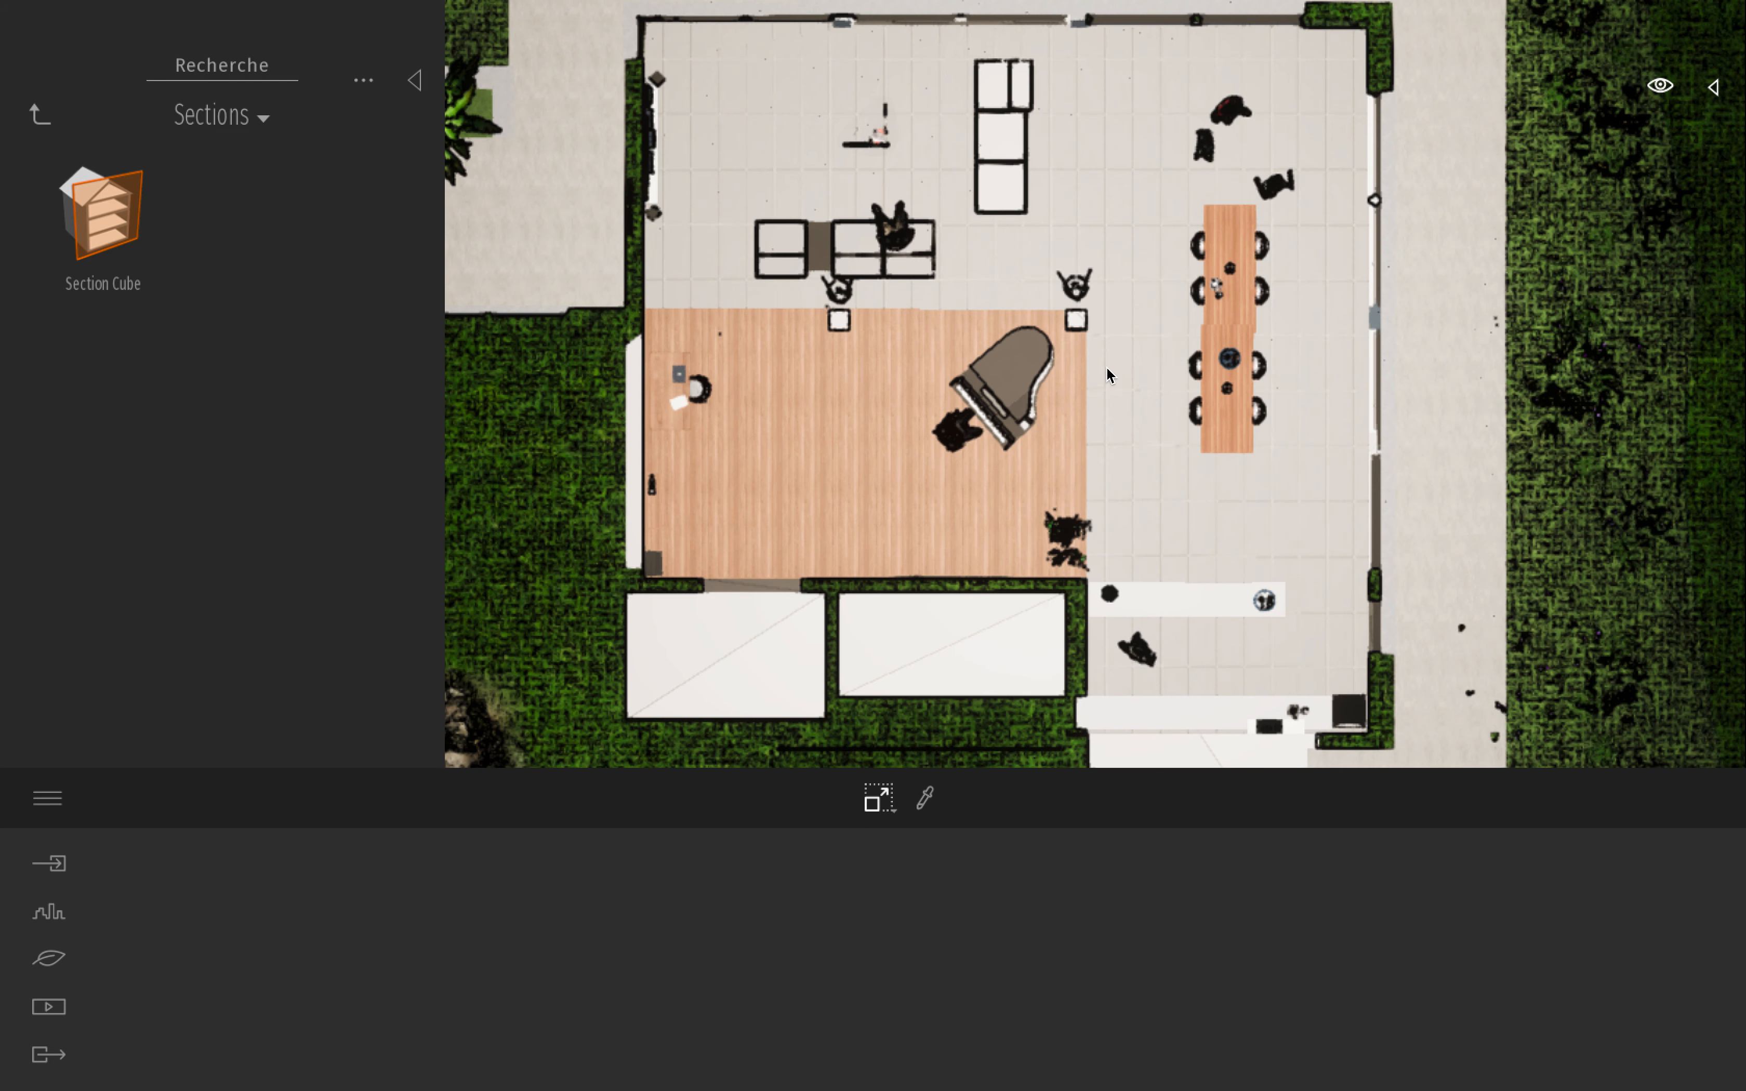
middle_click_drag(1104, 363, 1105, 374)
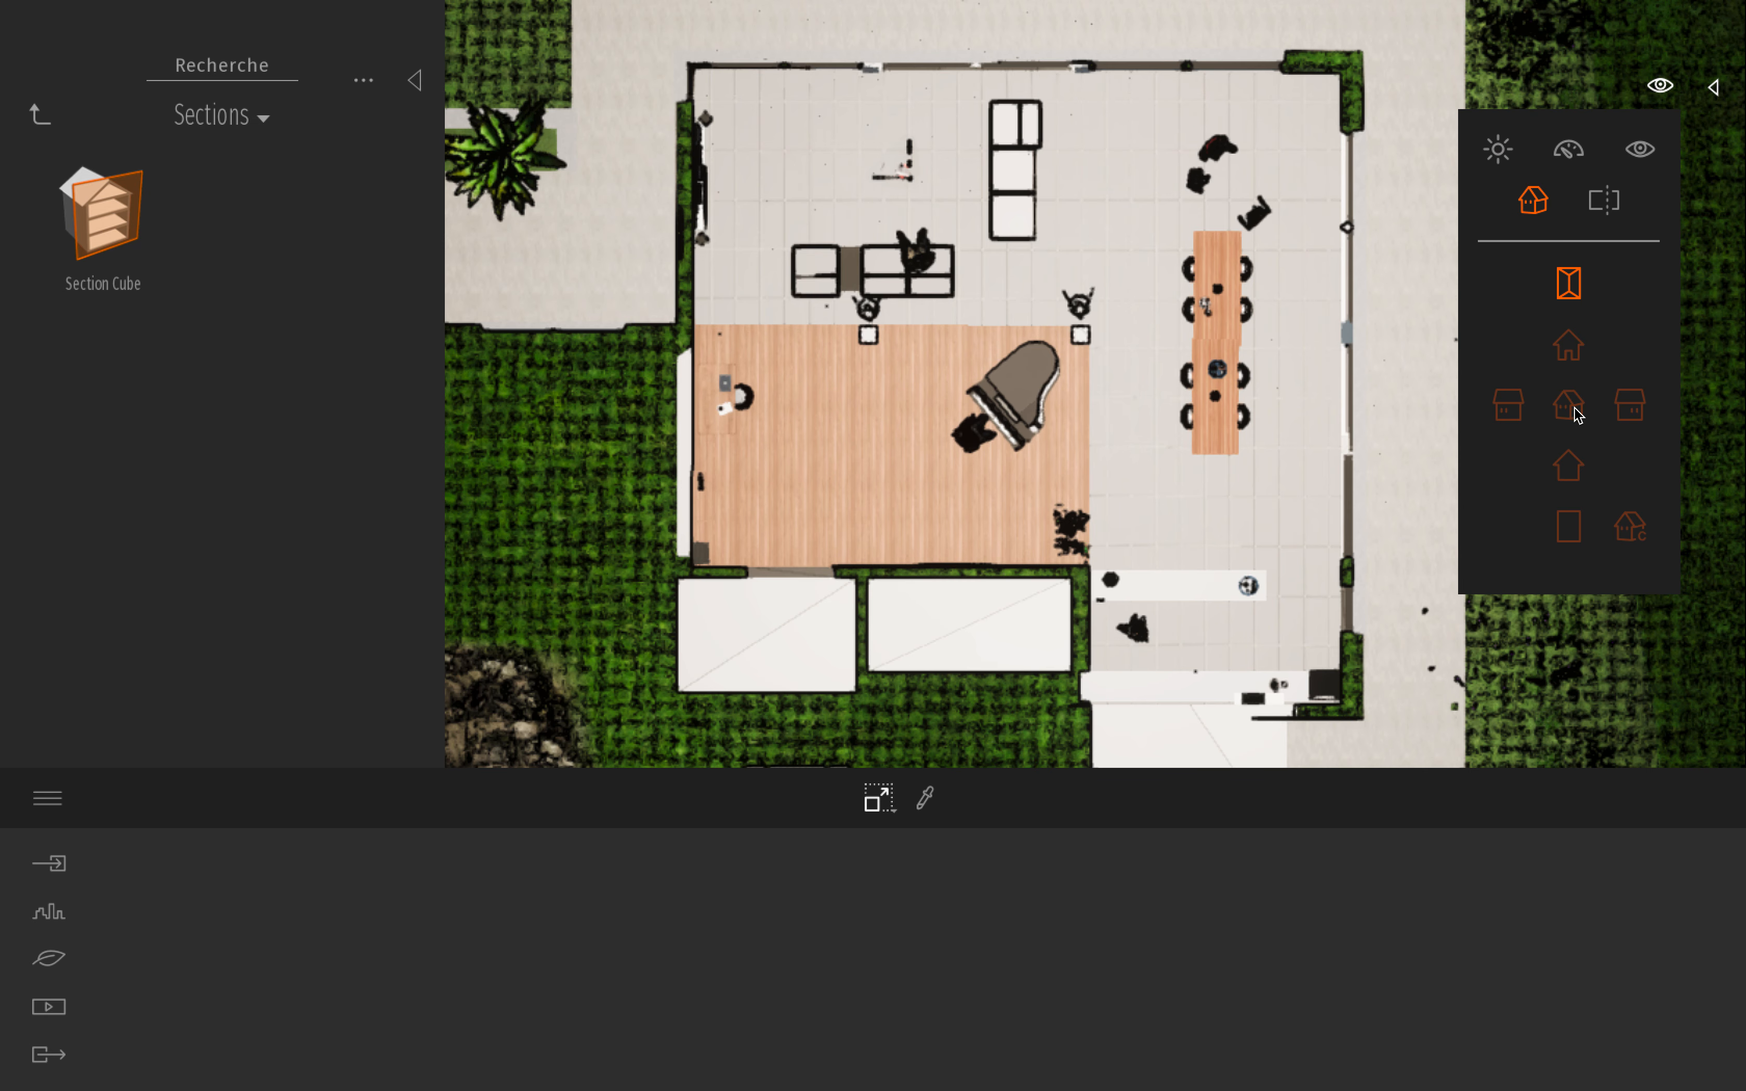
Step: Return to the perspective view and turn off the visibility of the Section Cube in the scene list
left_click(1568, 406)
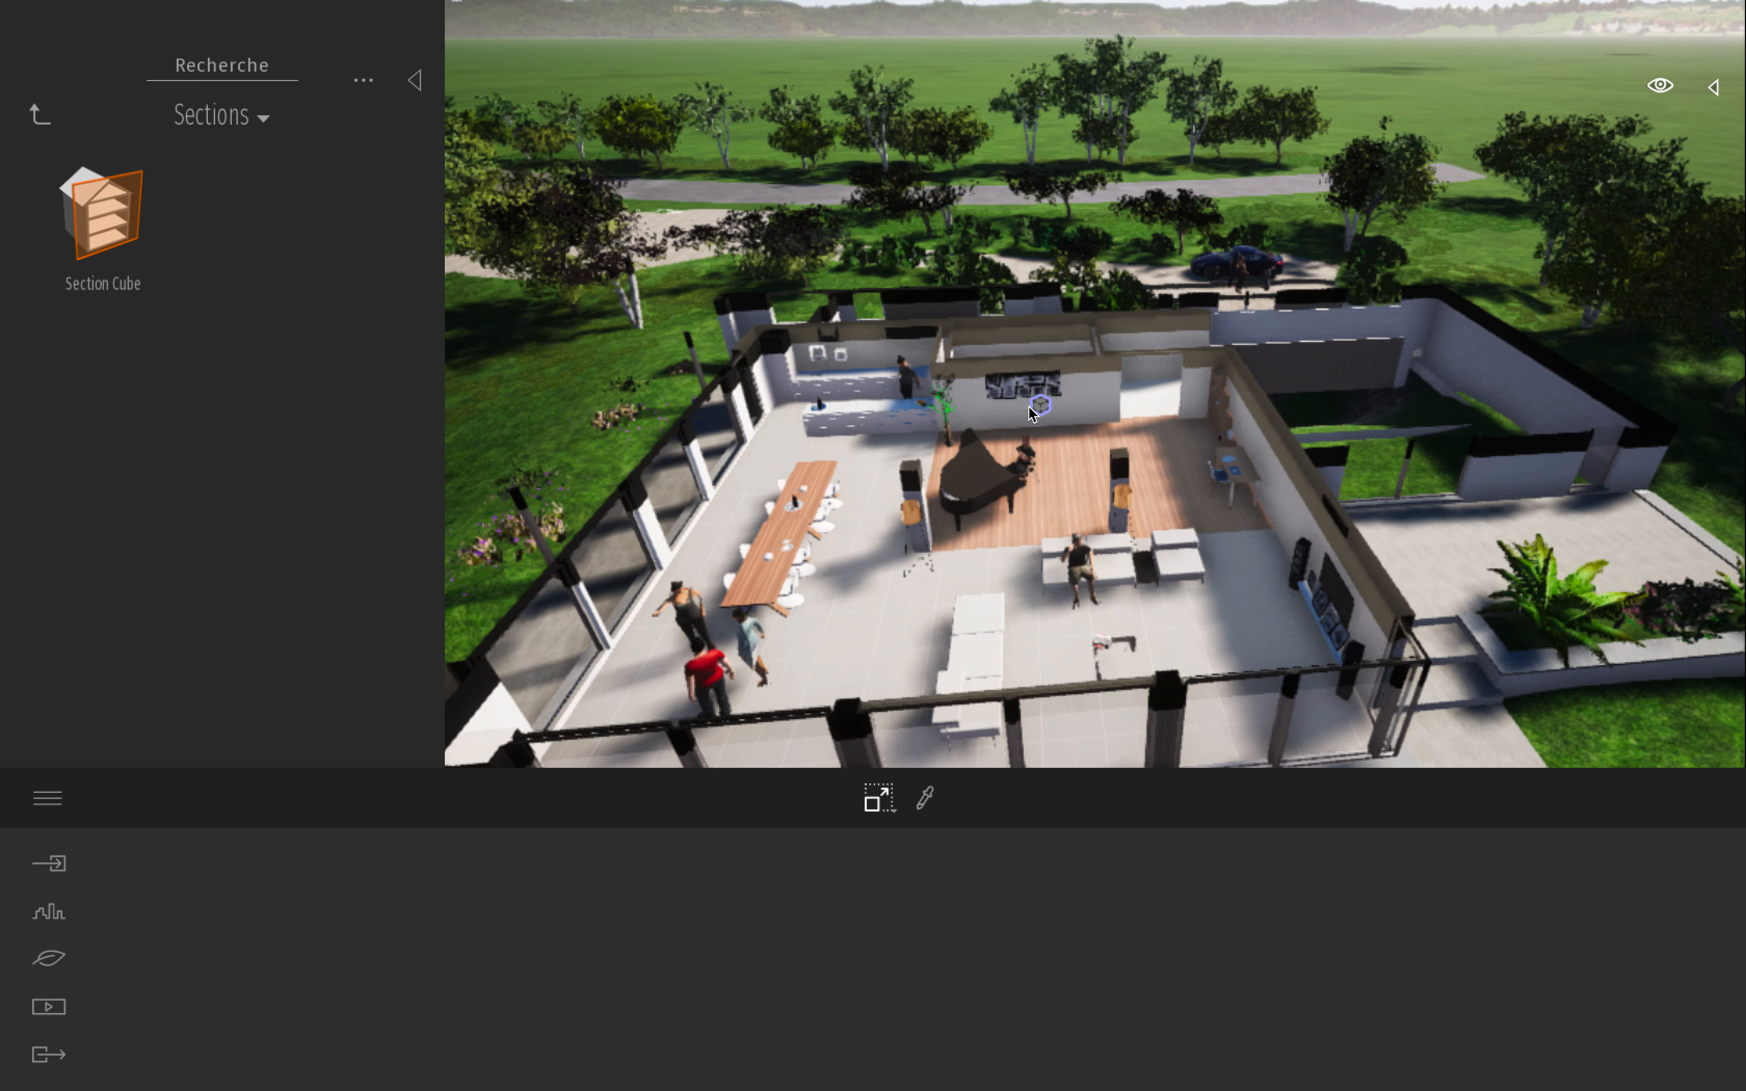
left_click(1036, 408)
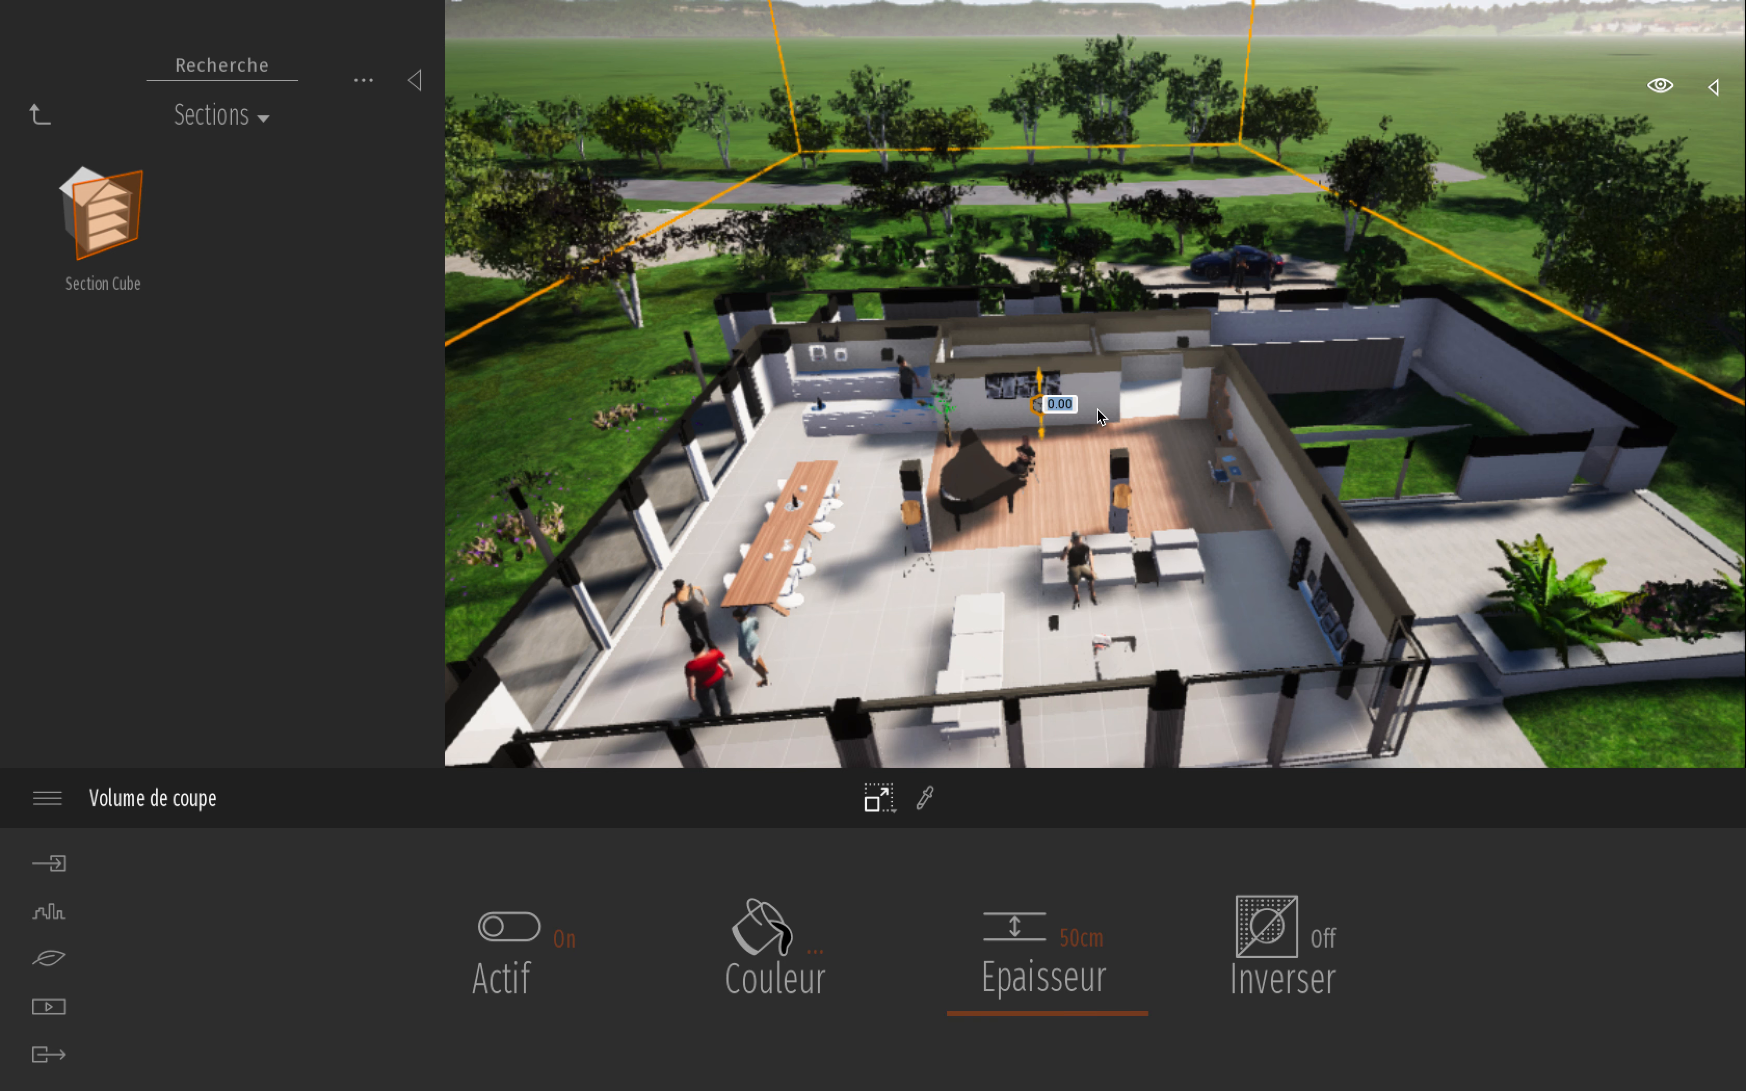
left_click(1731, 88)
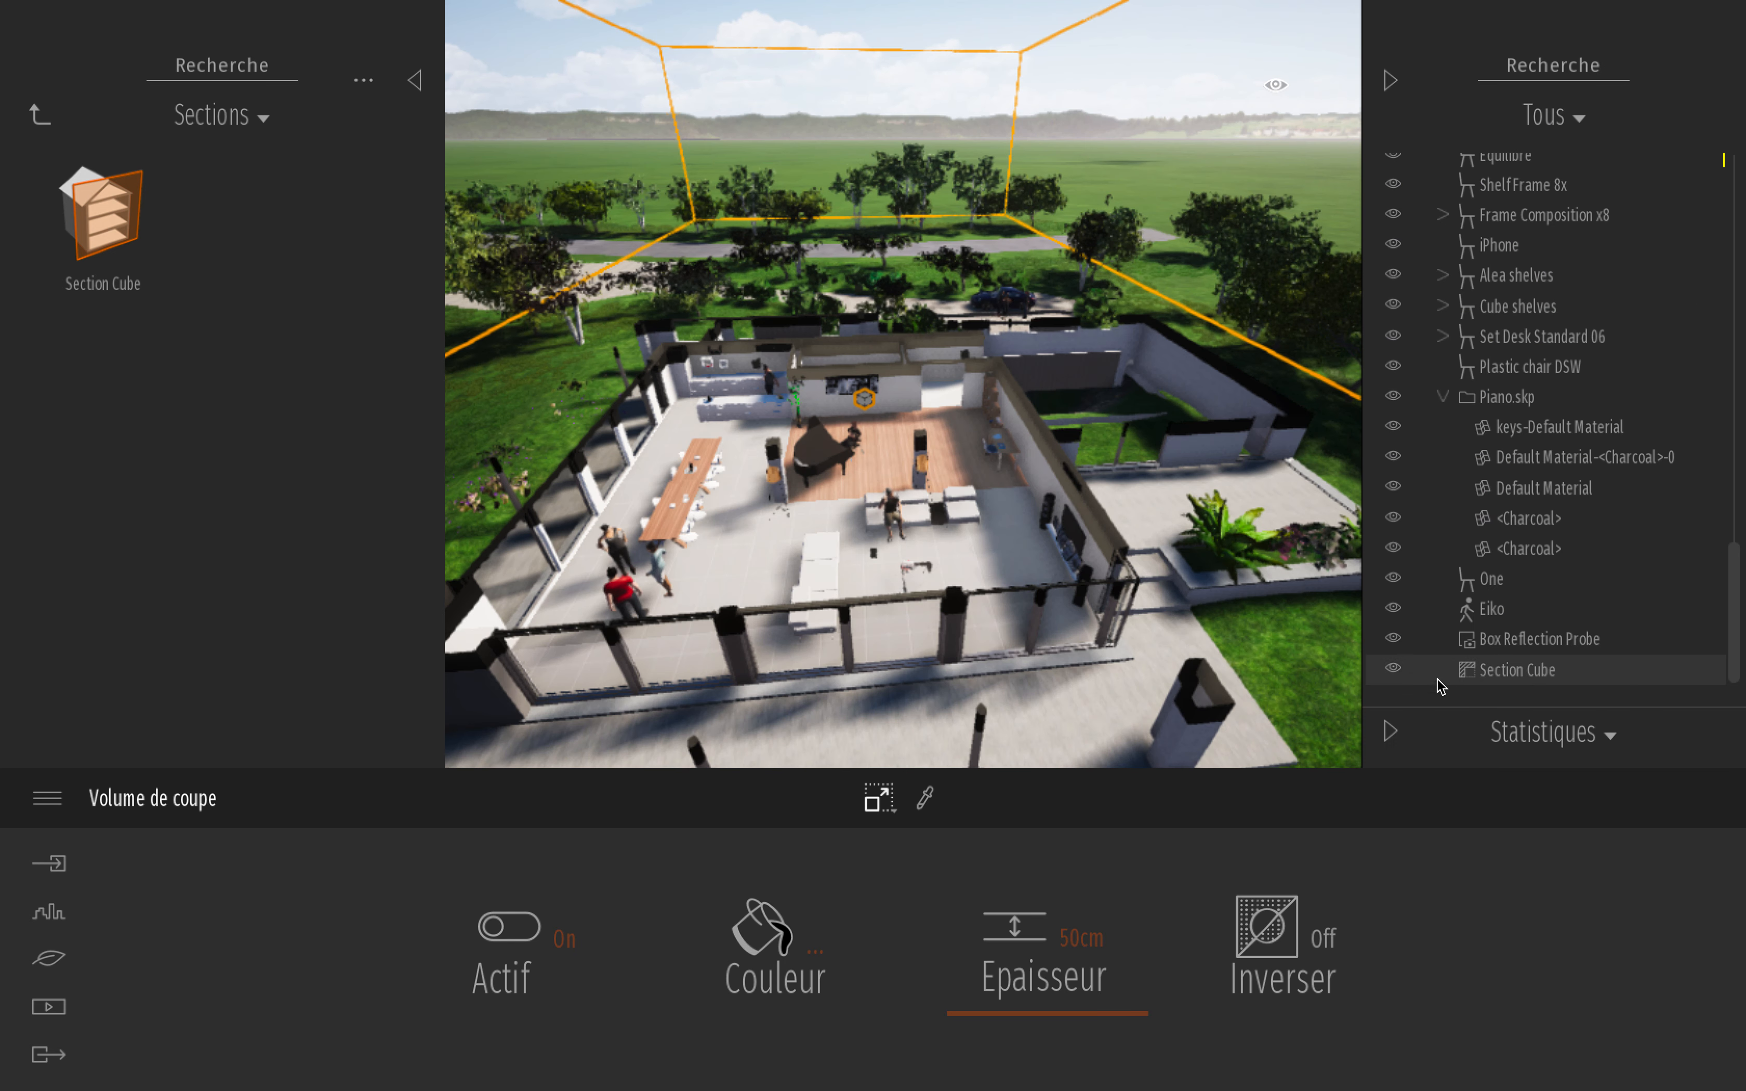
left_click(1393, 670)
key("s")
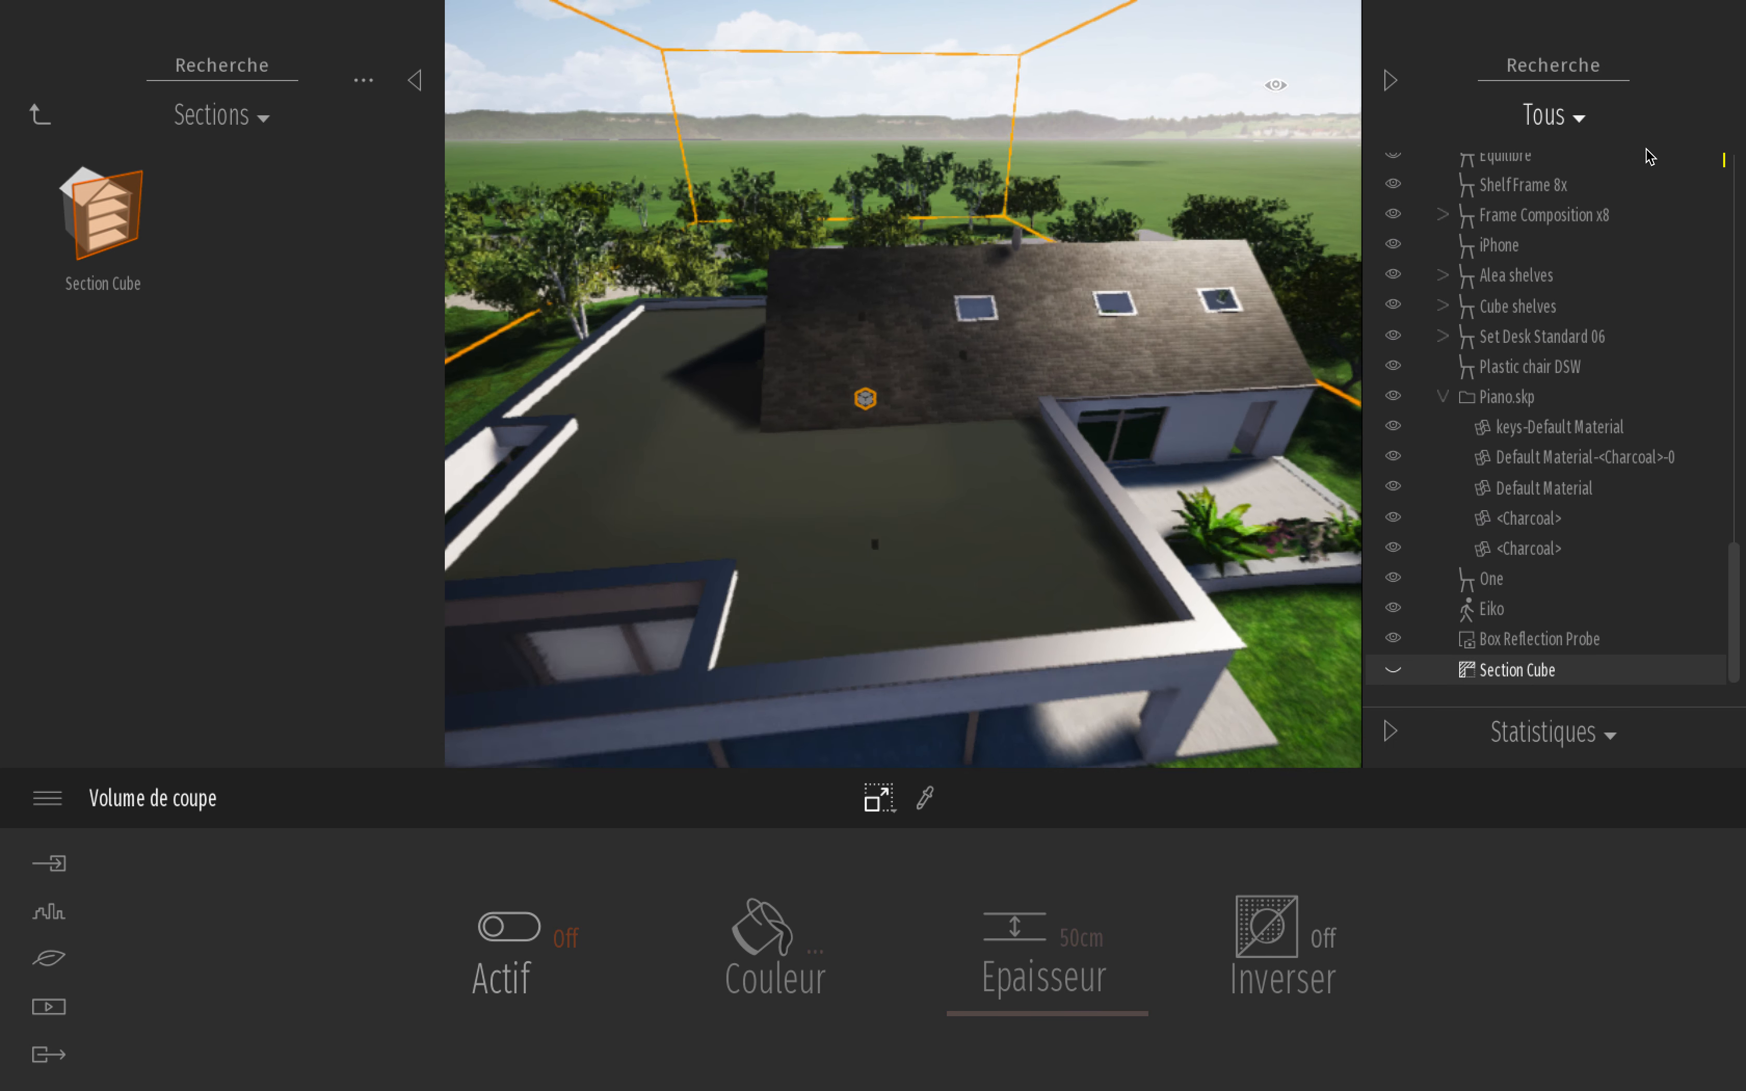
left_click(1392, 81)
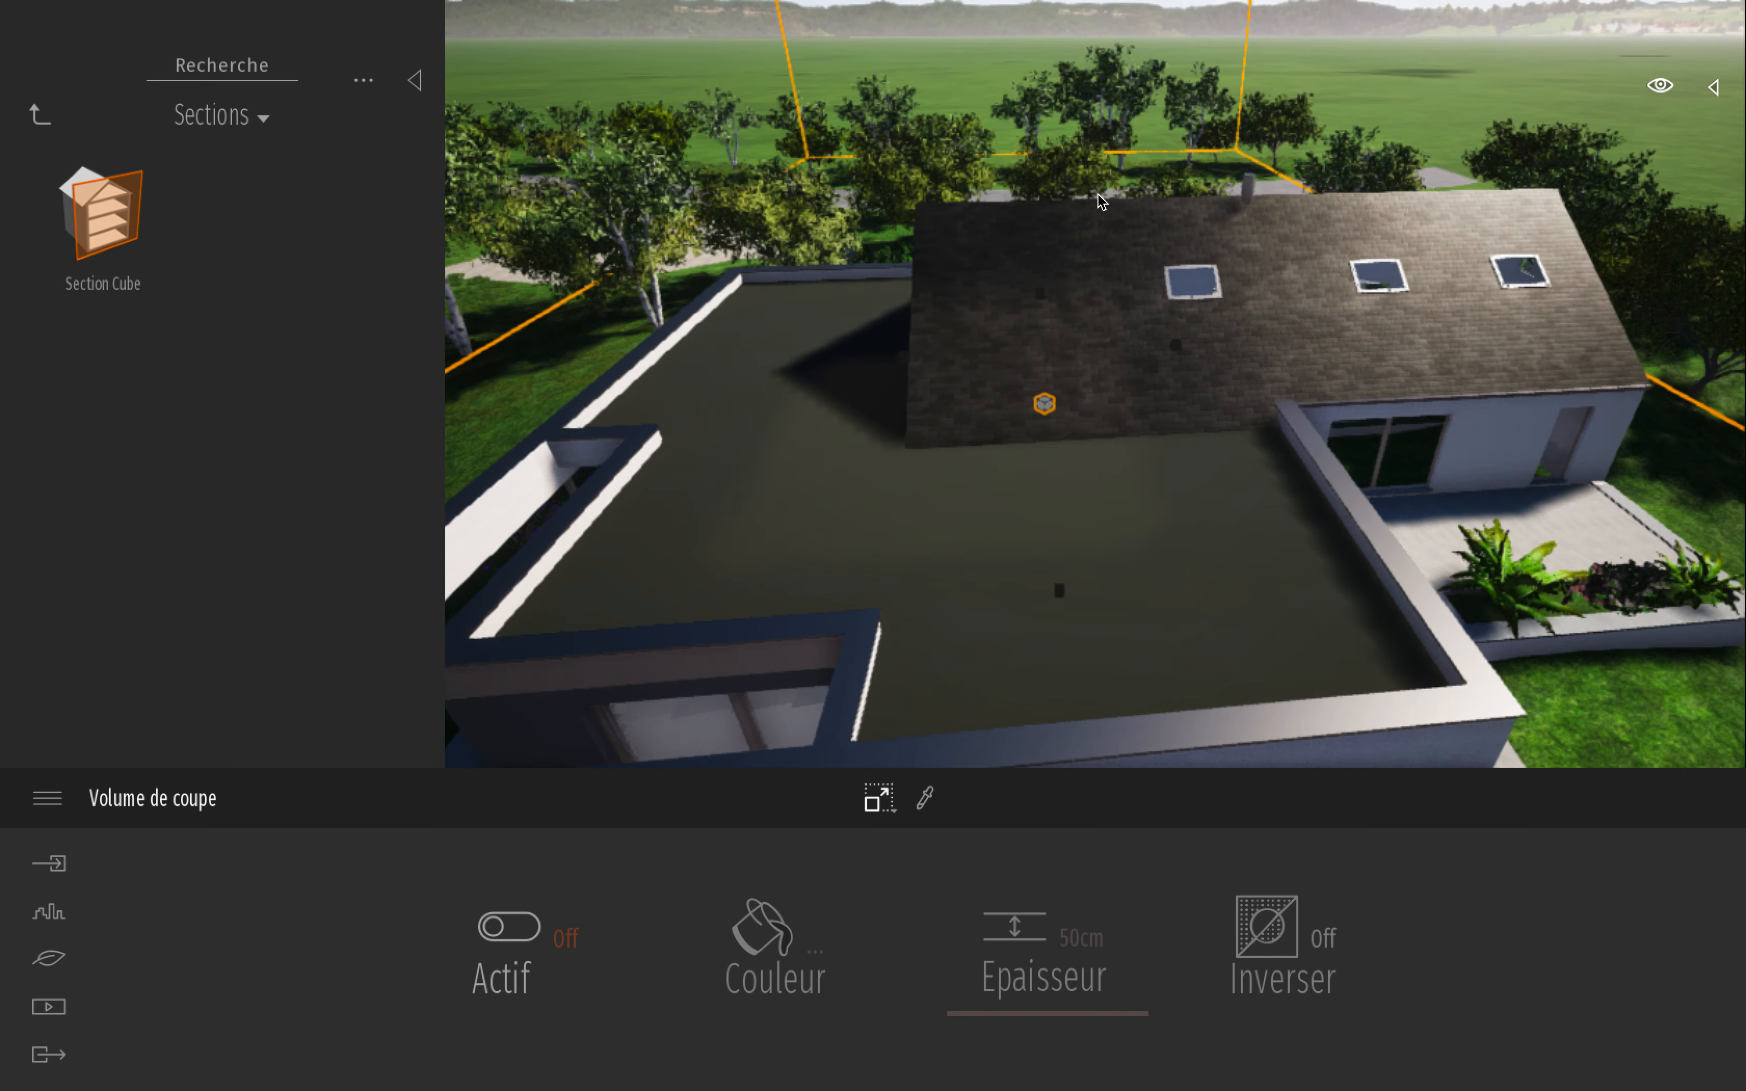
Step: Deselect the section cube and examine the complete house, its roofs and terraces from above the garden
key("s")
right_click_drag(1274, 319, 1179, 345)
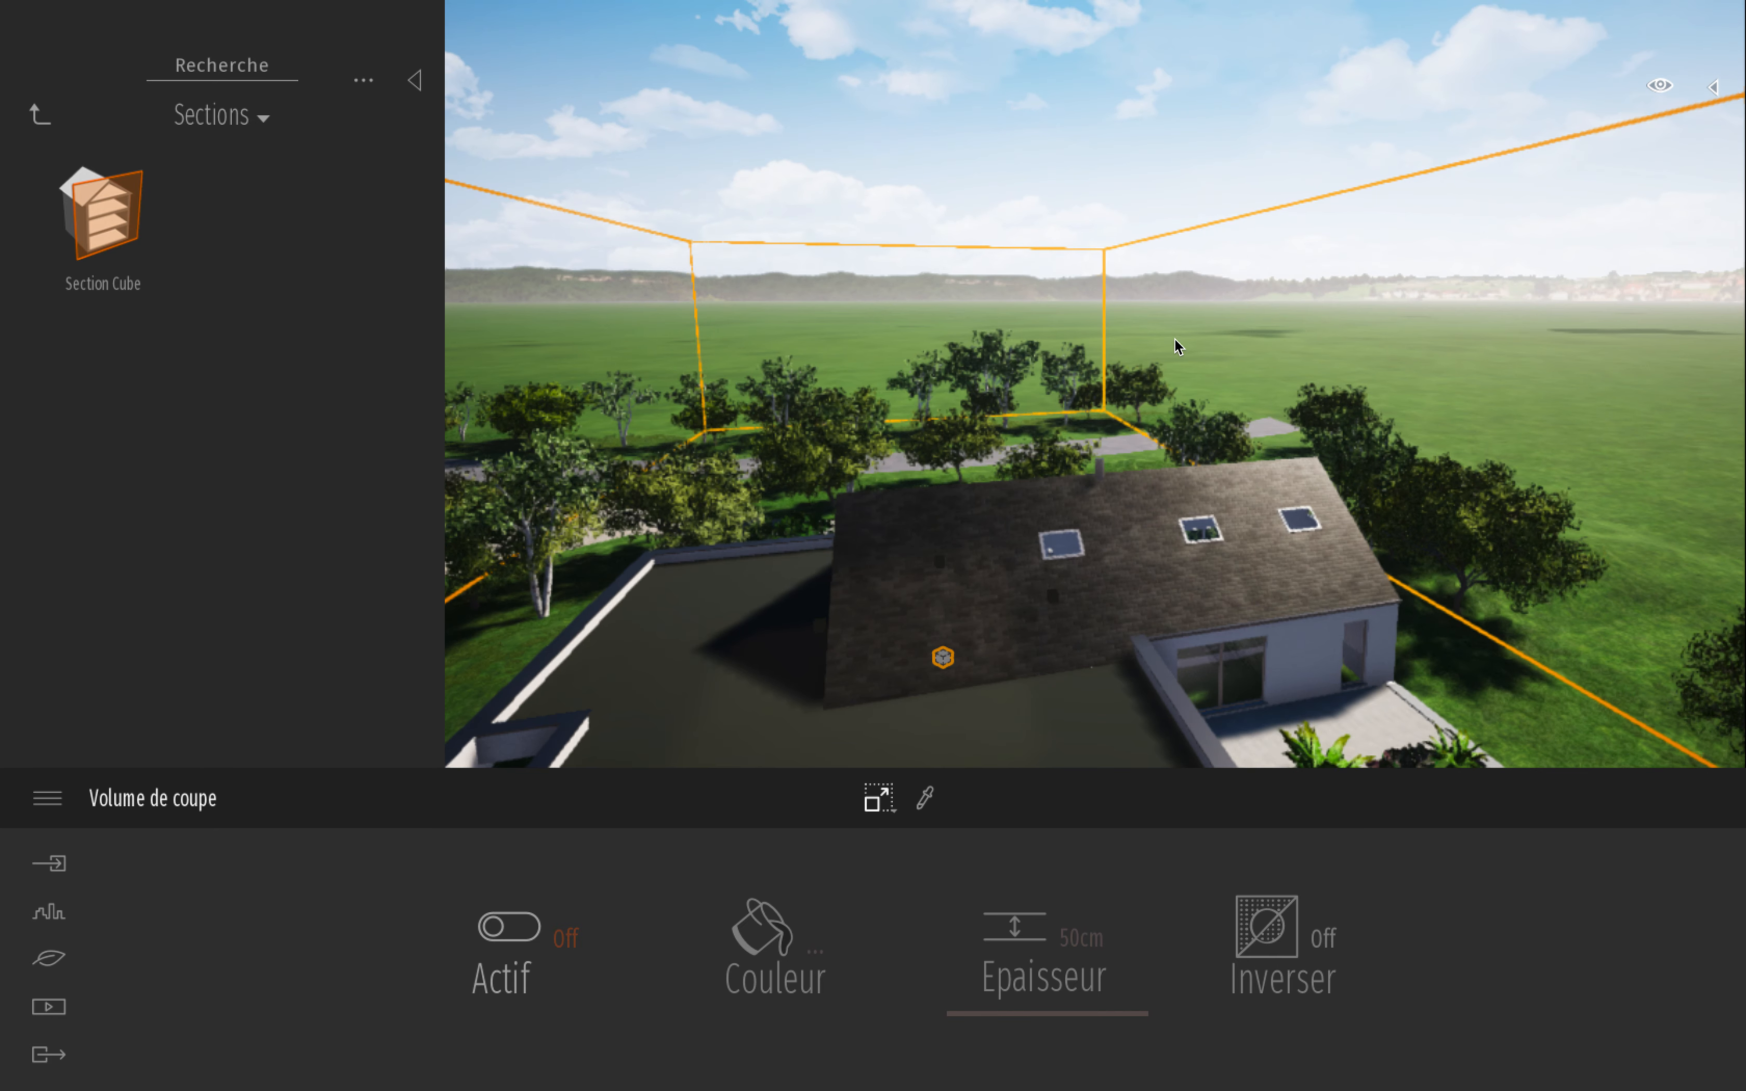
left_click(1117, 152)
key("s")
right_click_drag(1154, 246, 1133, 368)
key("w")
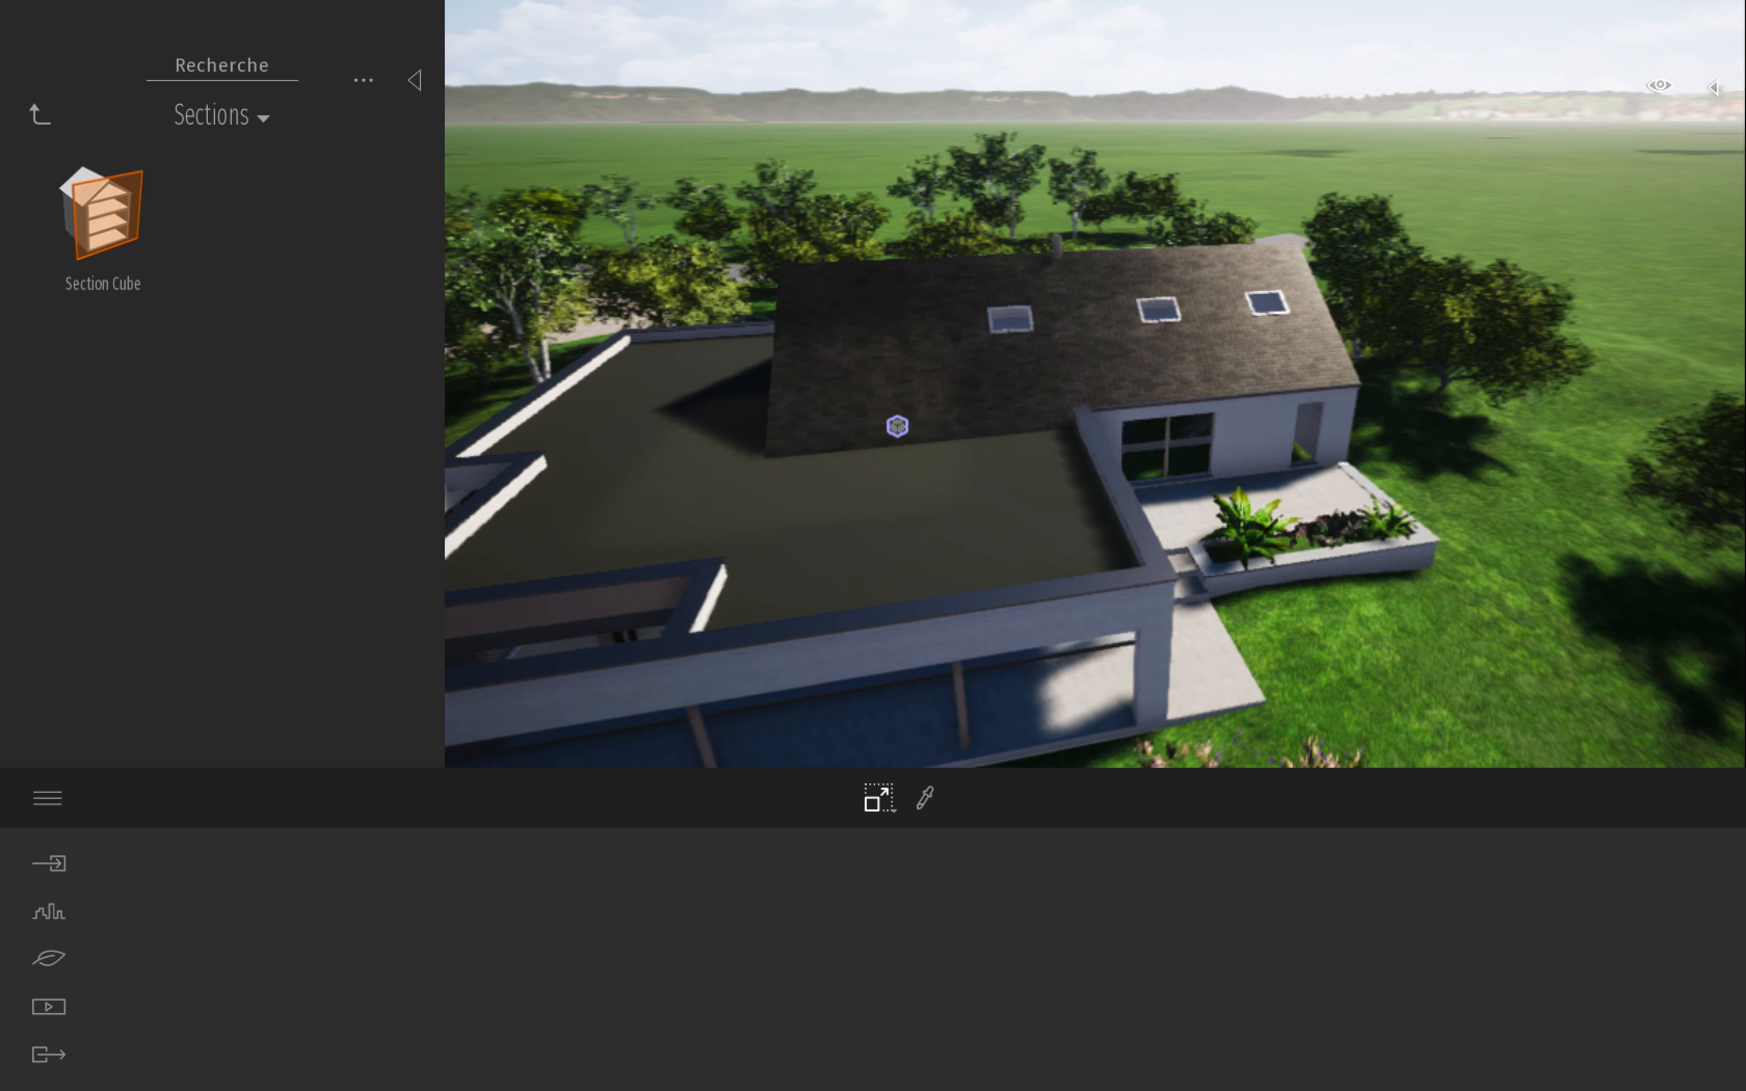
right_click_drag(1032, 498, 947, 504)
key("s")
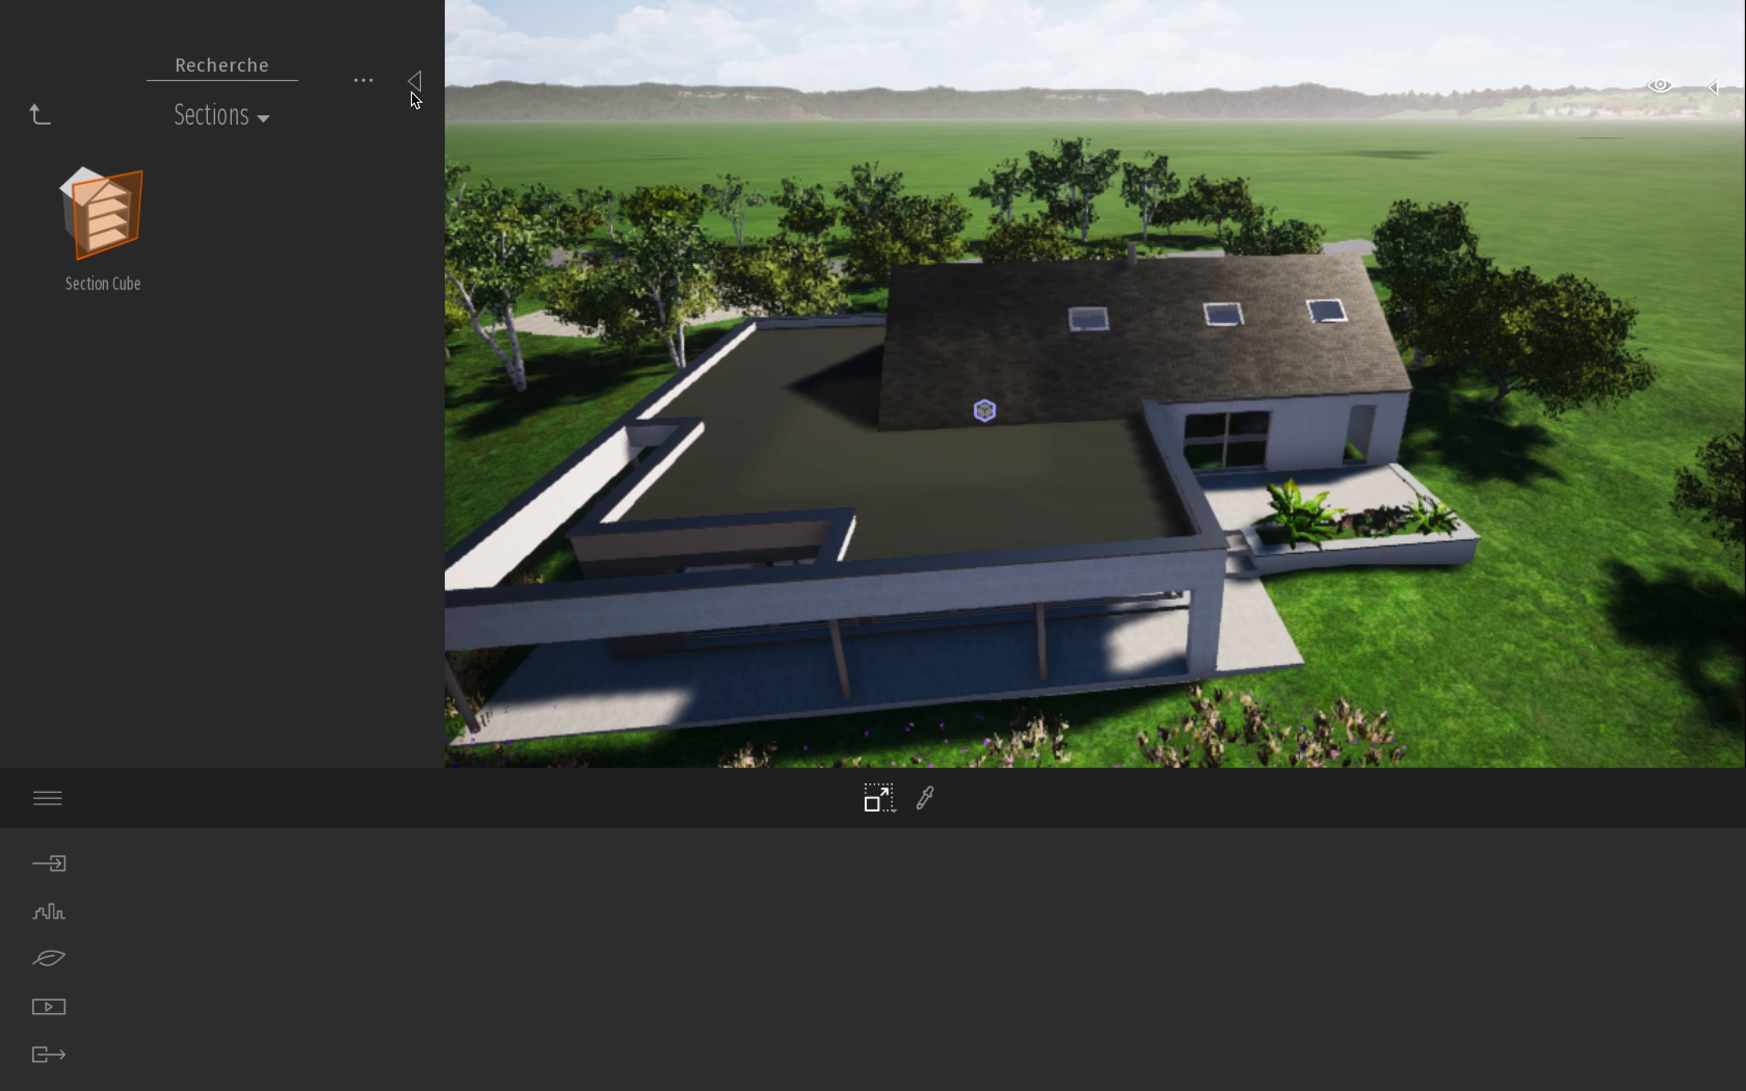
Step: Hide the library and create a new still image of the elevated house view in the Média section
left_click(414, 84)
left_click(48, 1007)
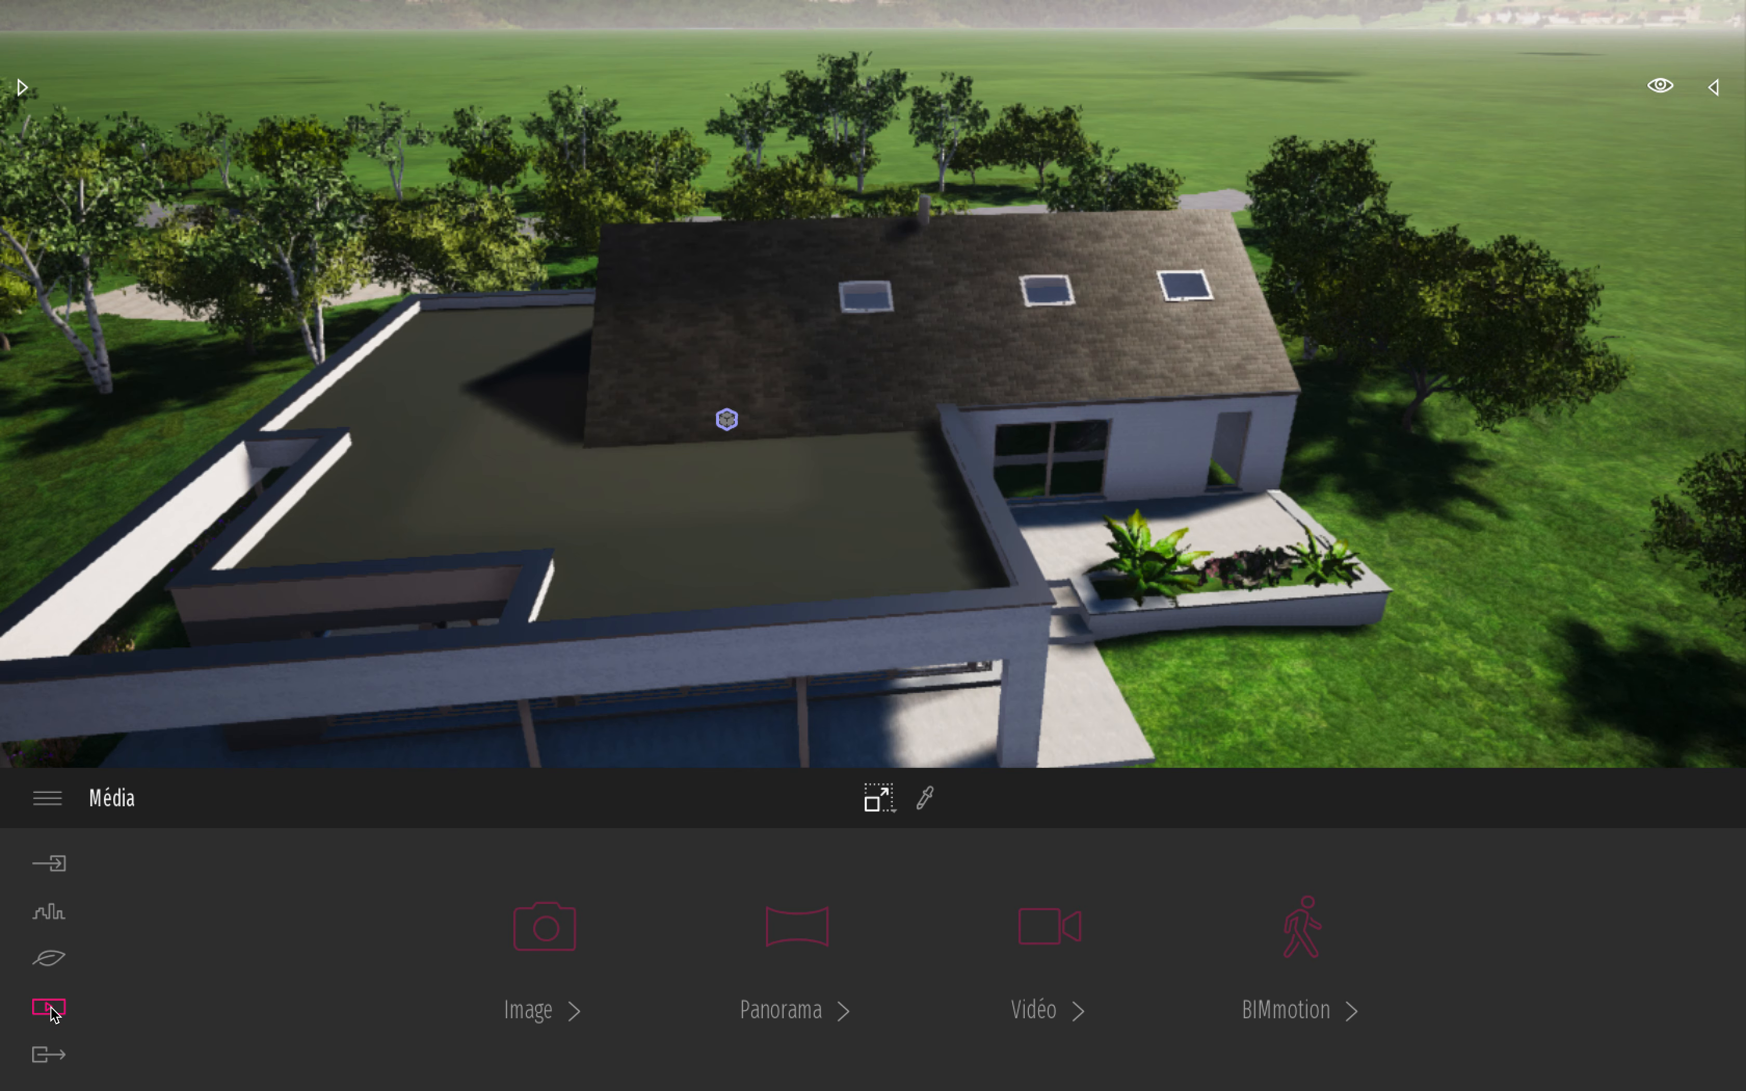
key("s")
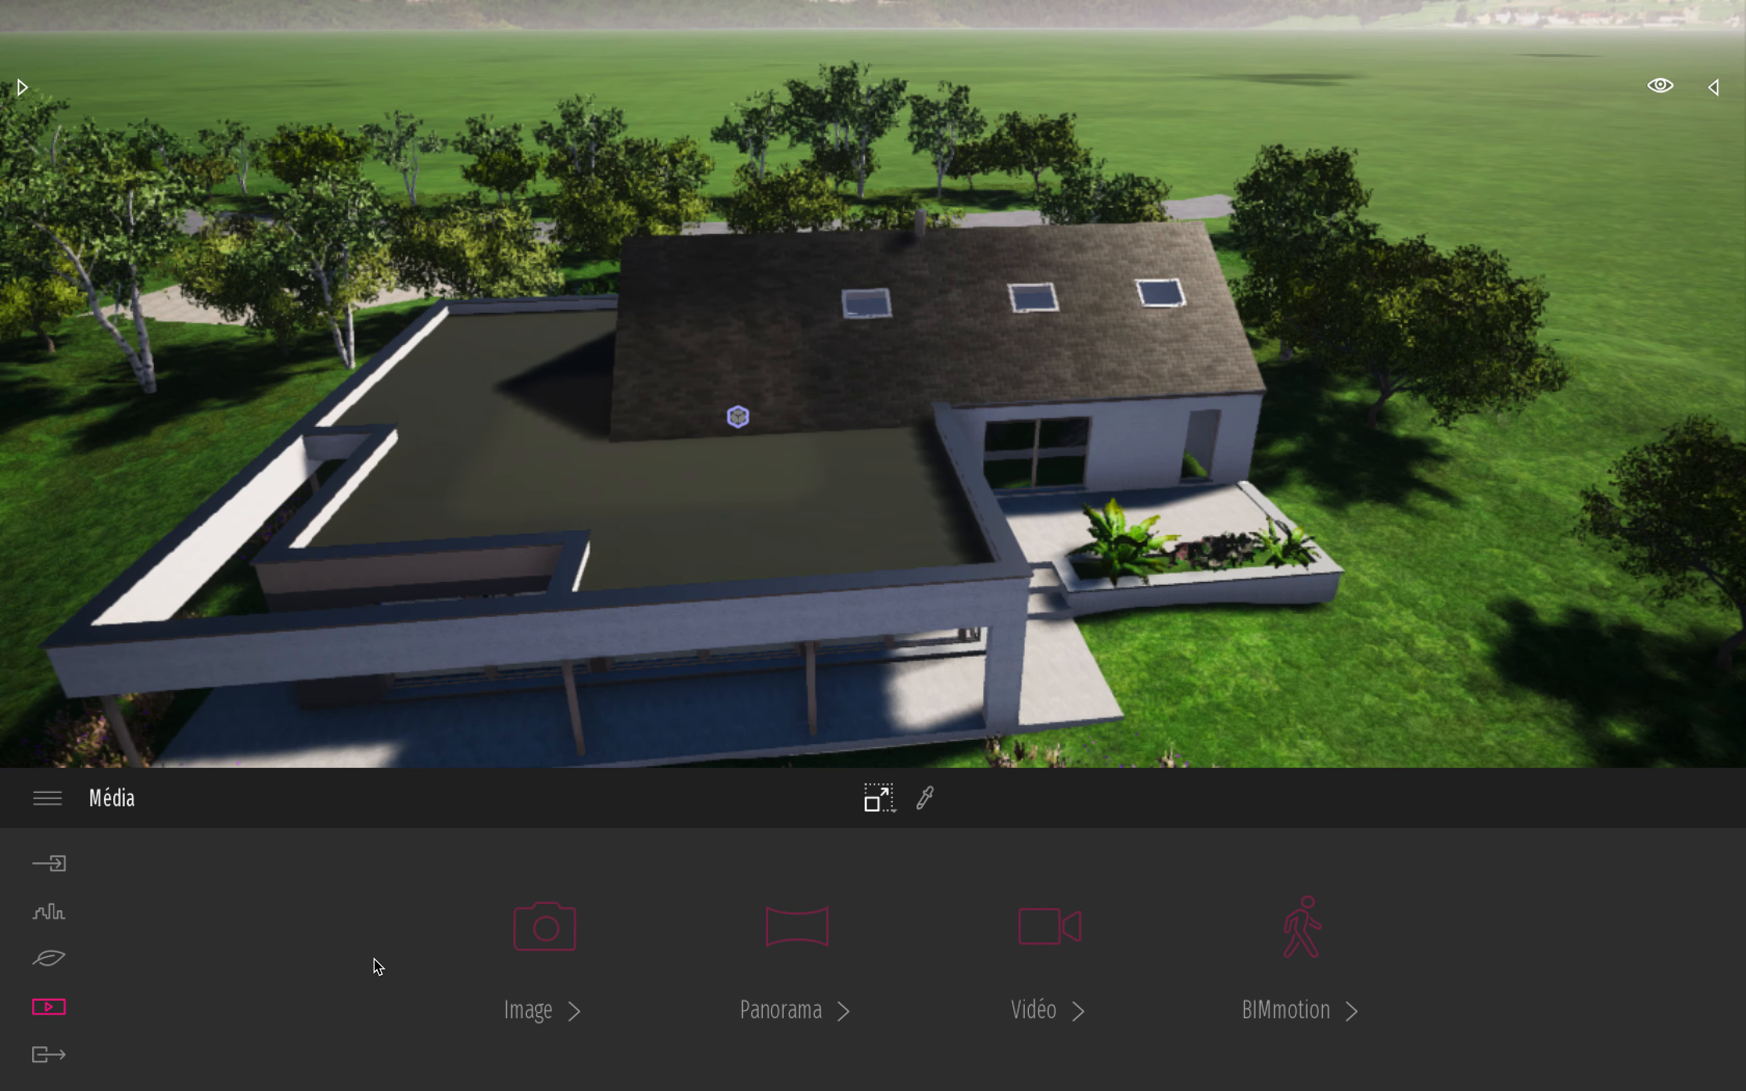
left_click(538, 939)
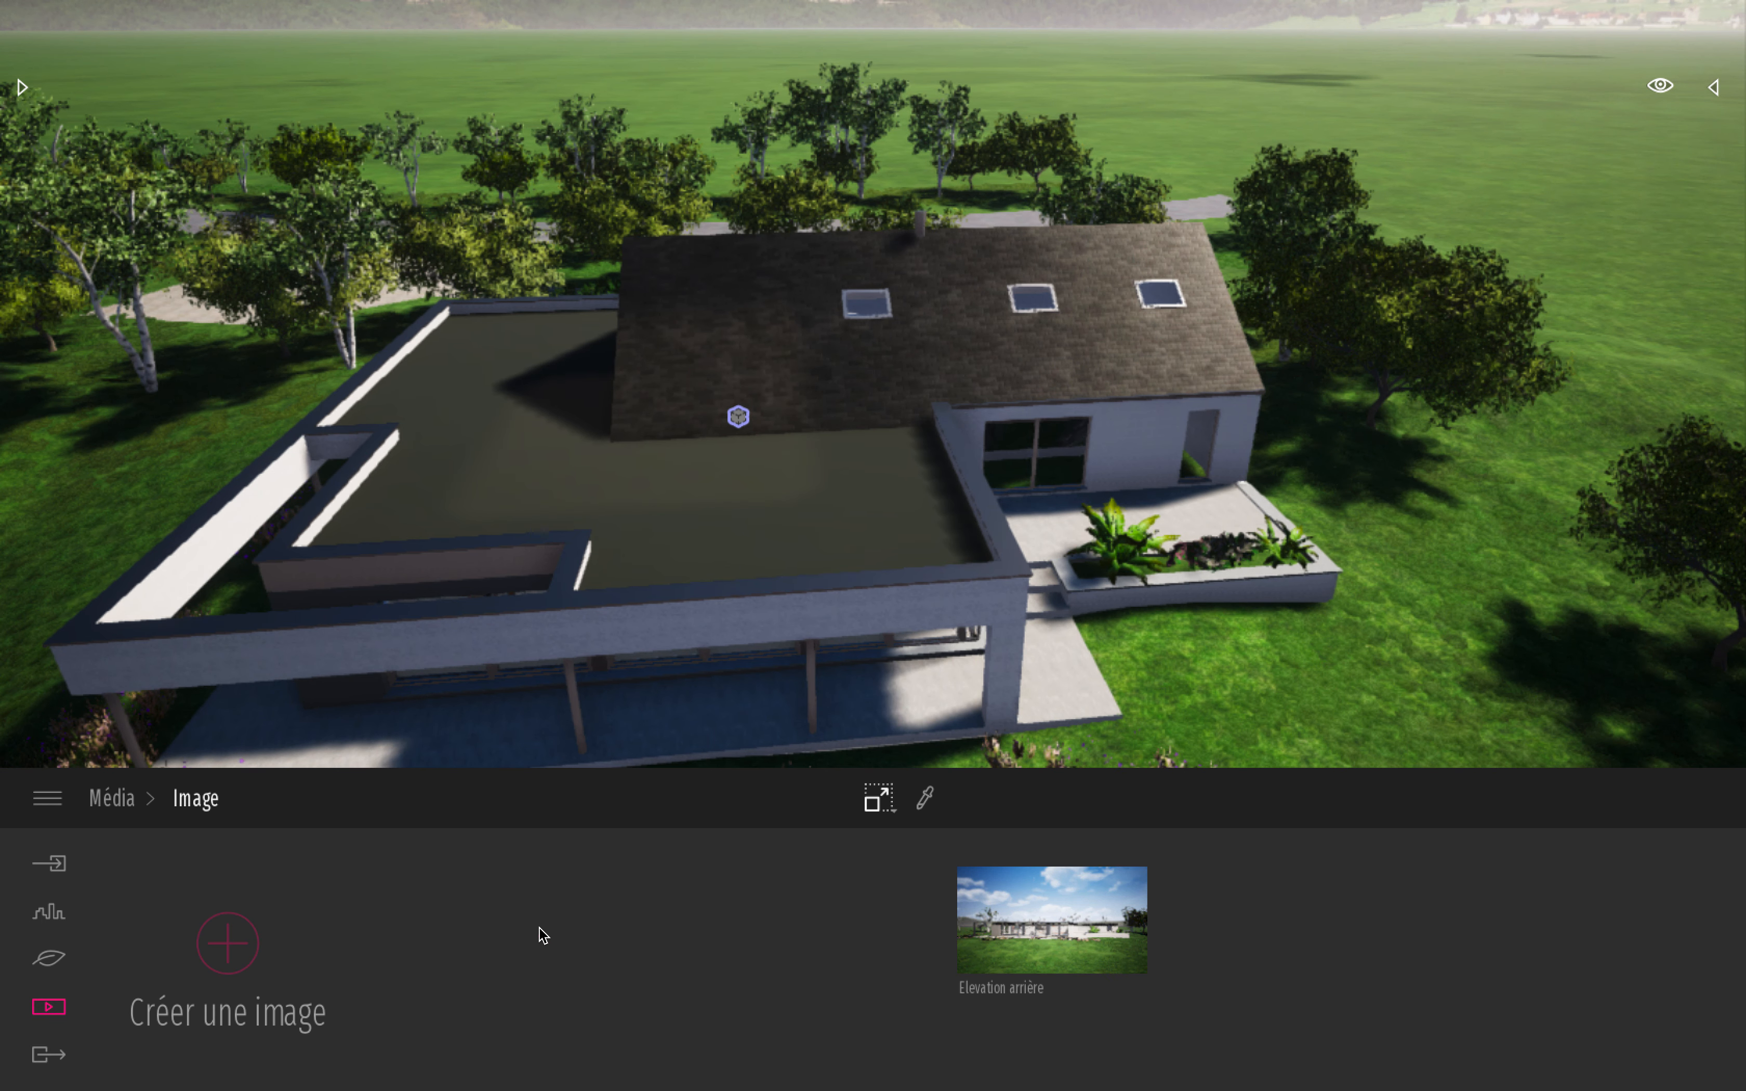
left_click(227, 946)
Step: In Image 02's camera settings, set the resolution to 4K 3840x2160 and the focal length (Focale) to 68
key("s")
mouse_move(1126, 650)
right_mouse_down()
mouse_move(1090, 650)
mouse_move(1082, 722)
mouse_move(1039, 700)
mouse_move(1169, 607)
mouse_move(1132, 643)
right_mouse_up()
key("w")
key("s")
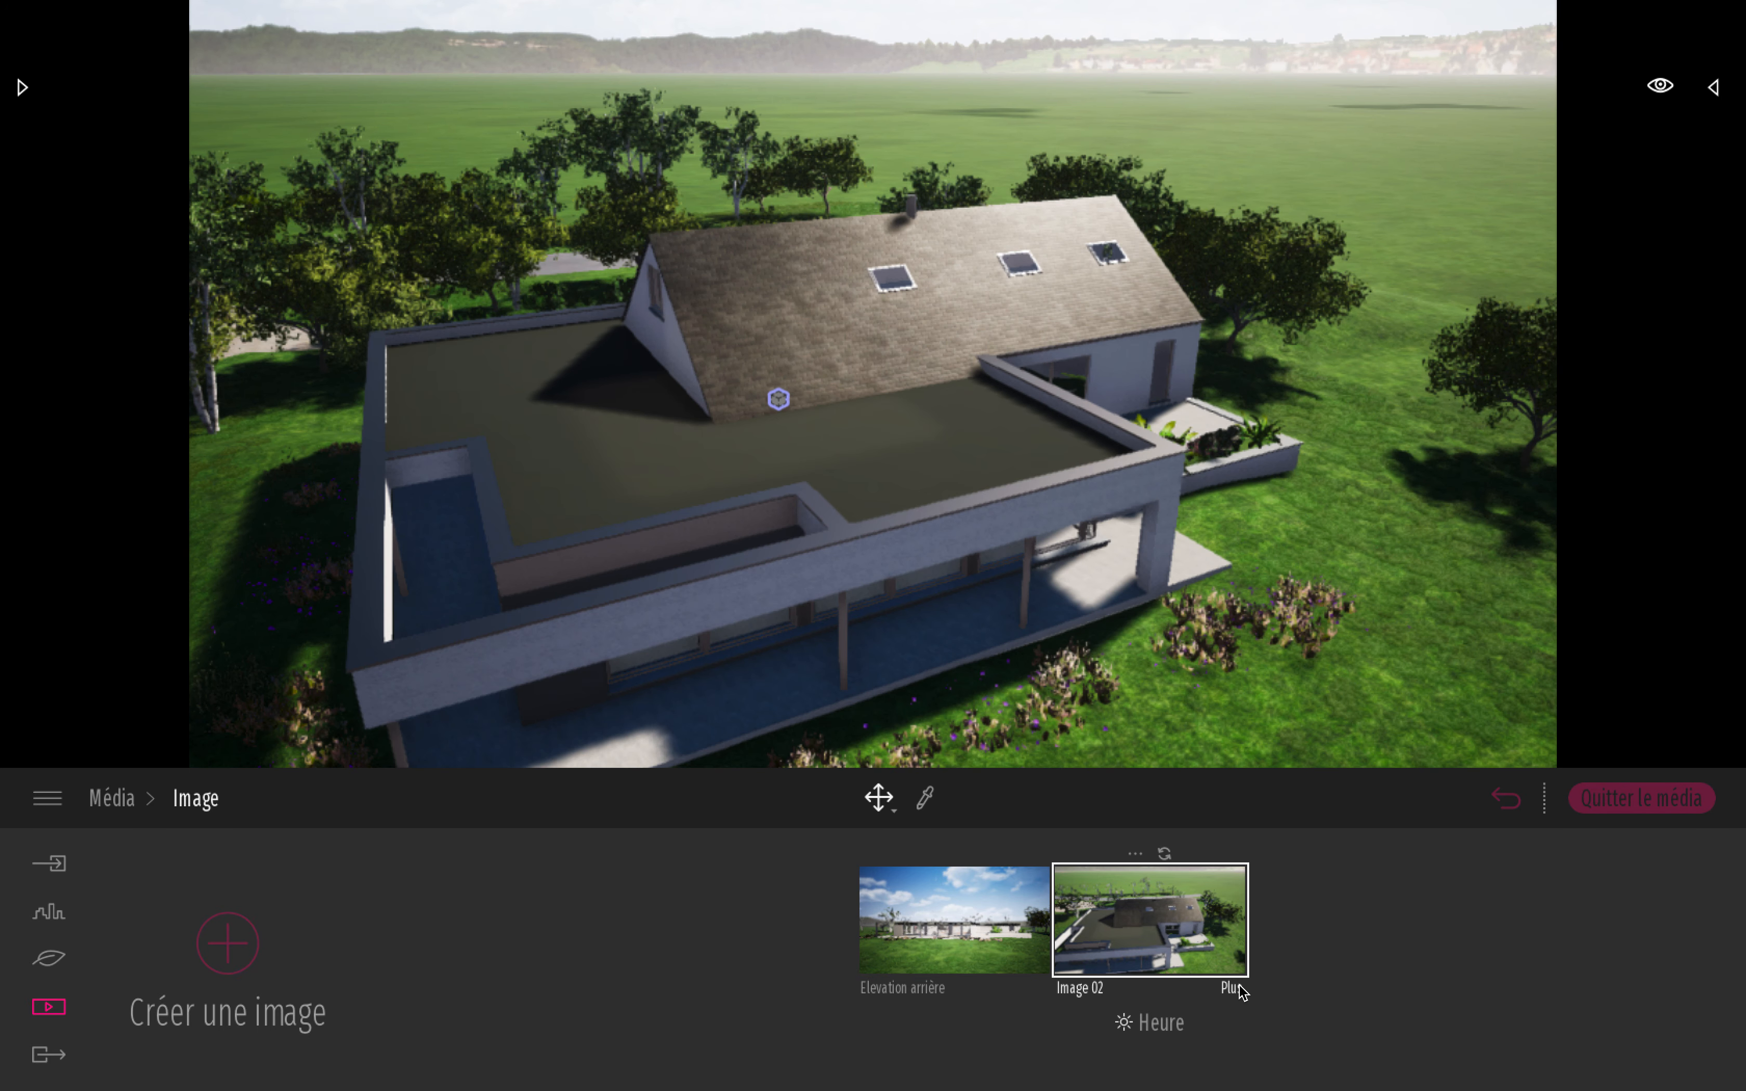
left_click(1235, 989)
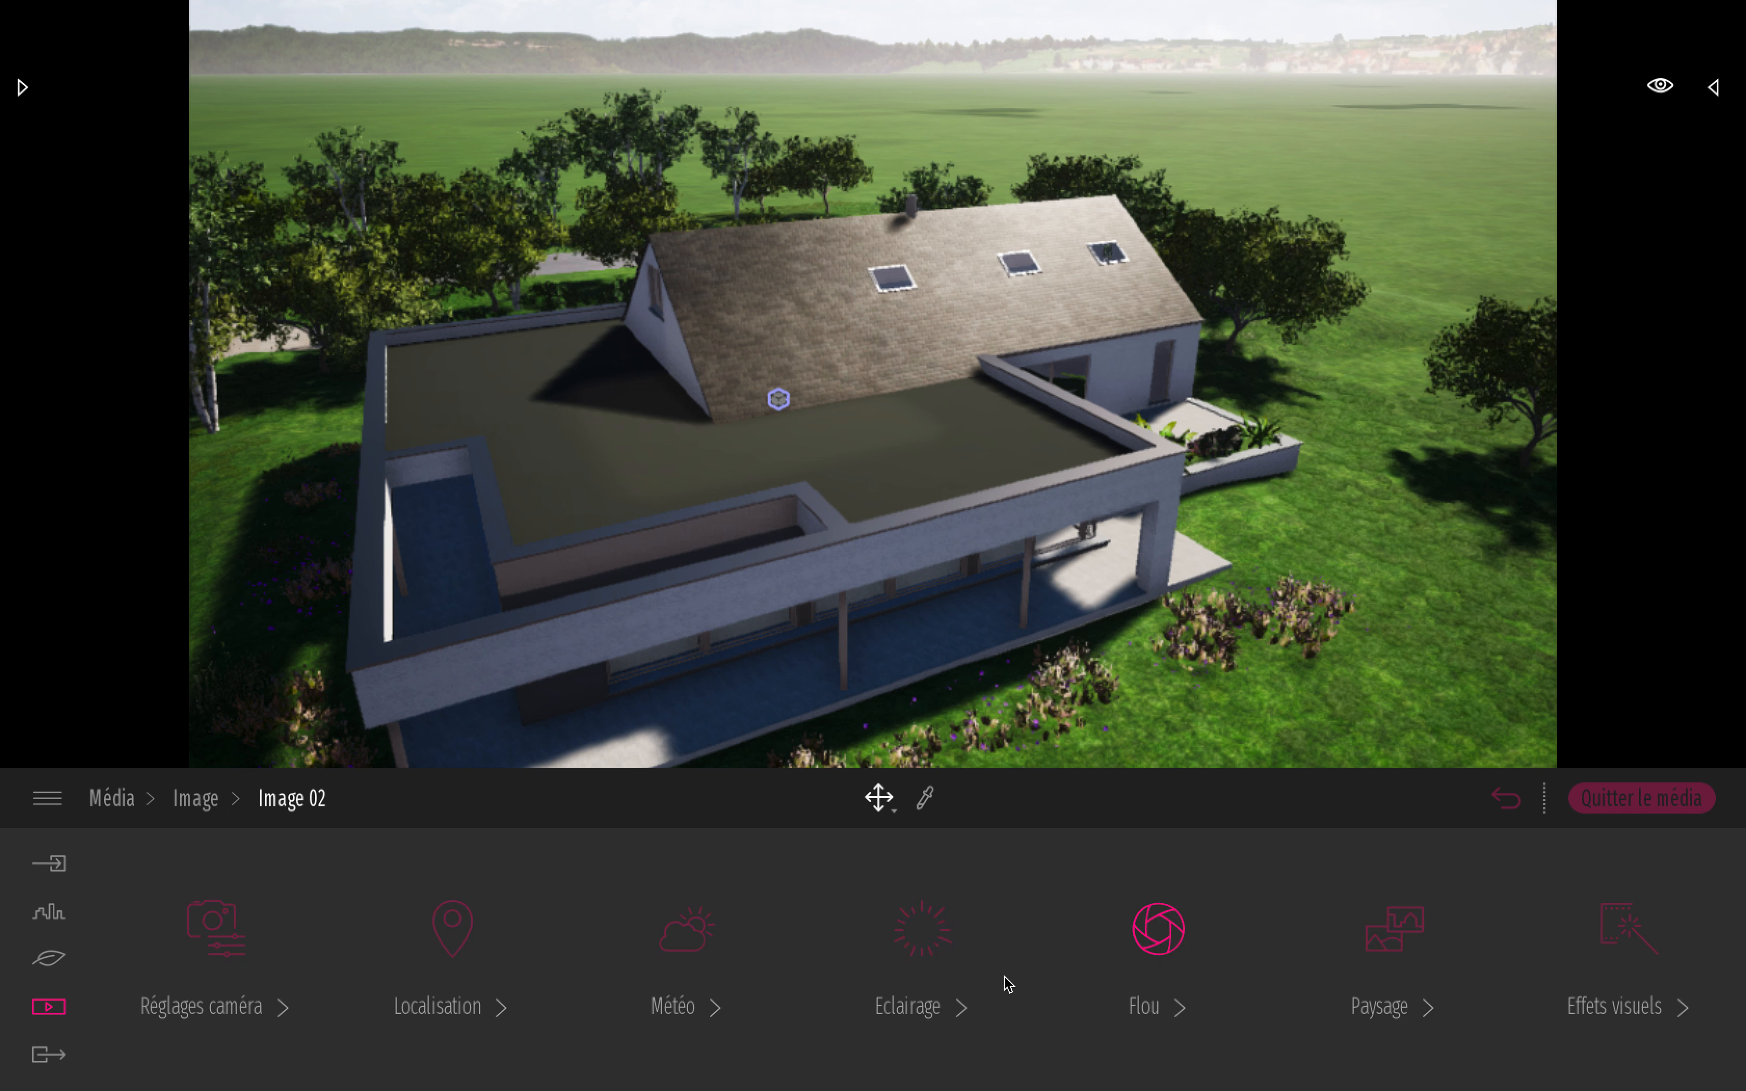
left_click(241, 941)
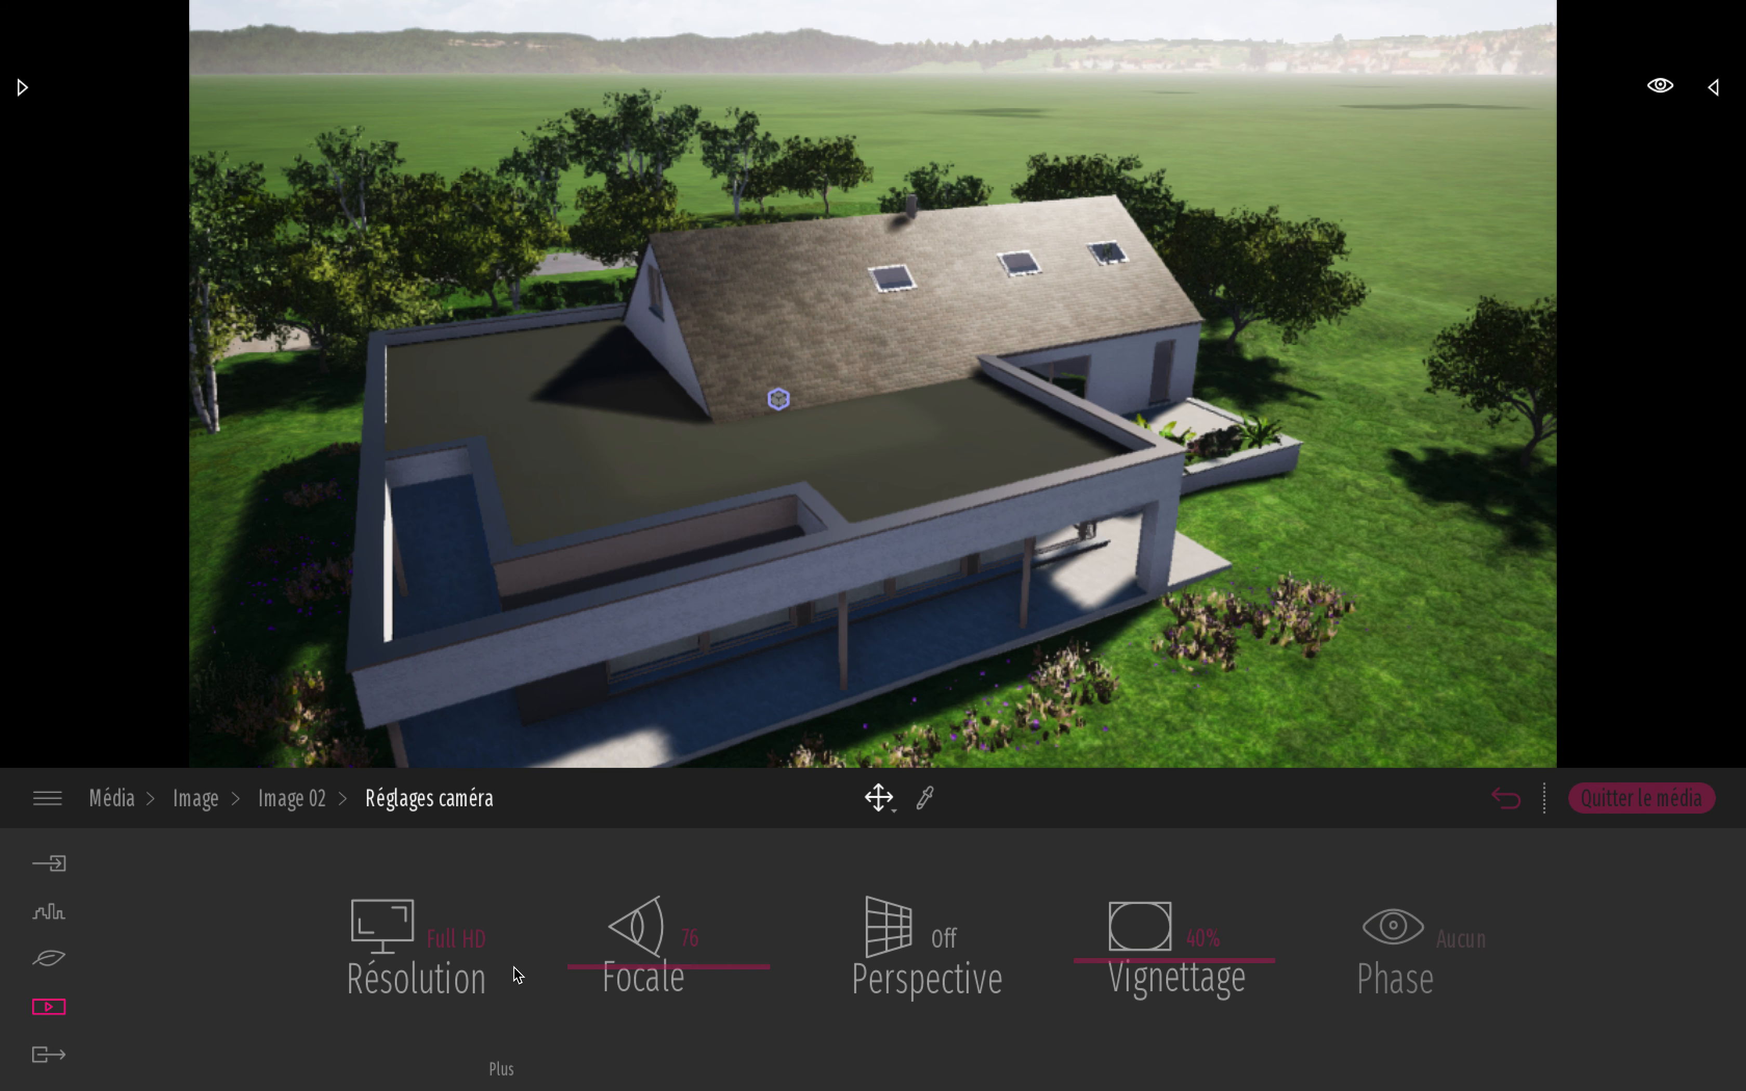
left_click(468, 945)
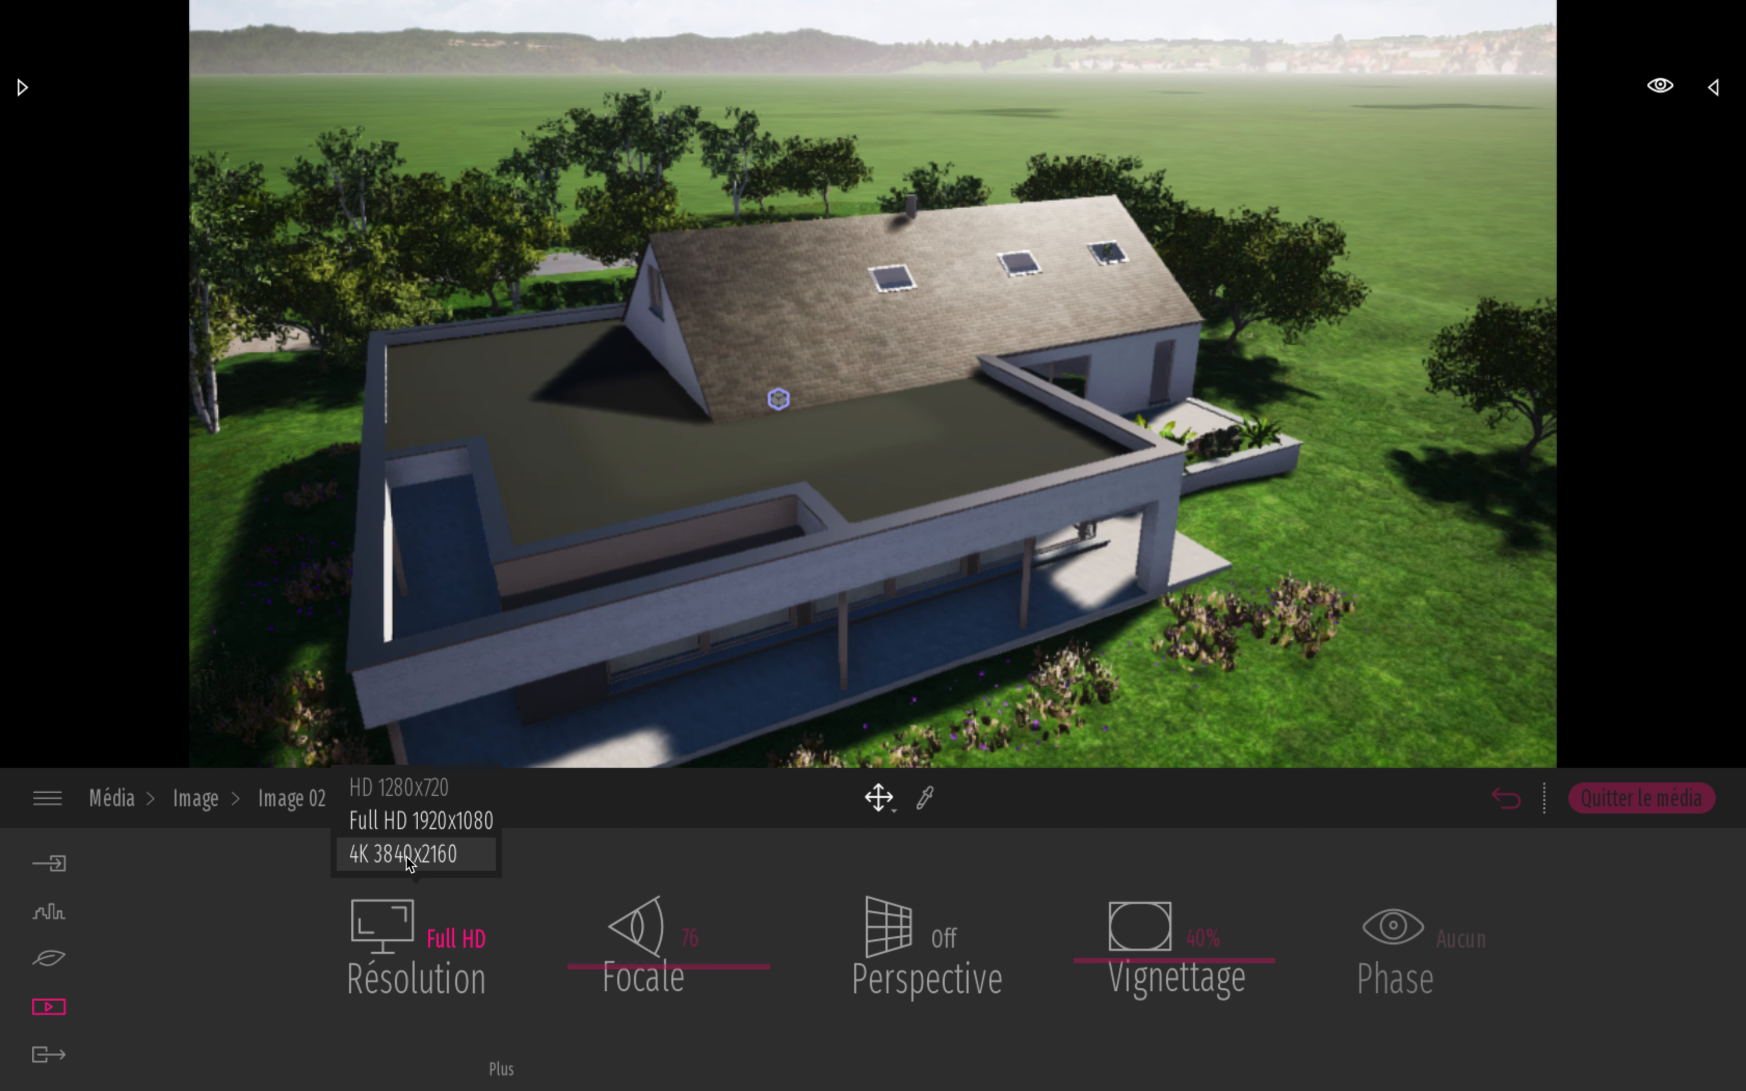
left_click(407, 858)
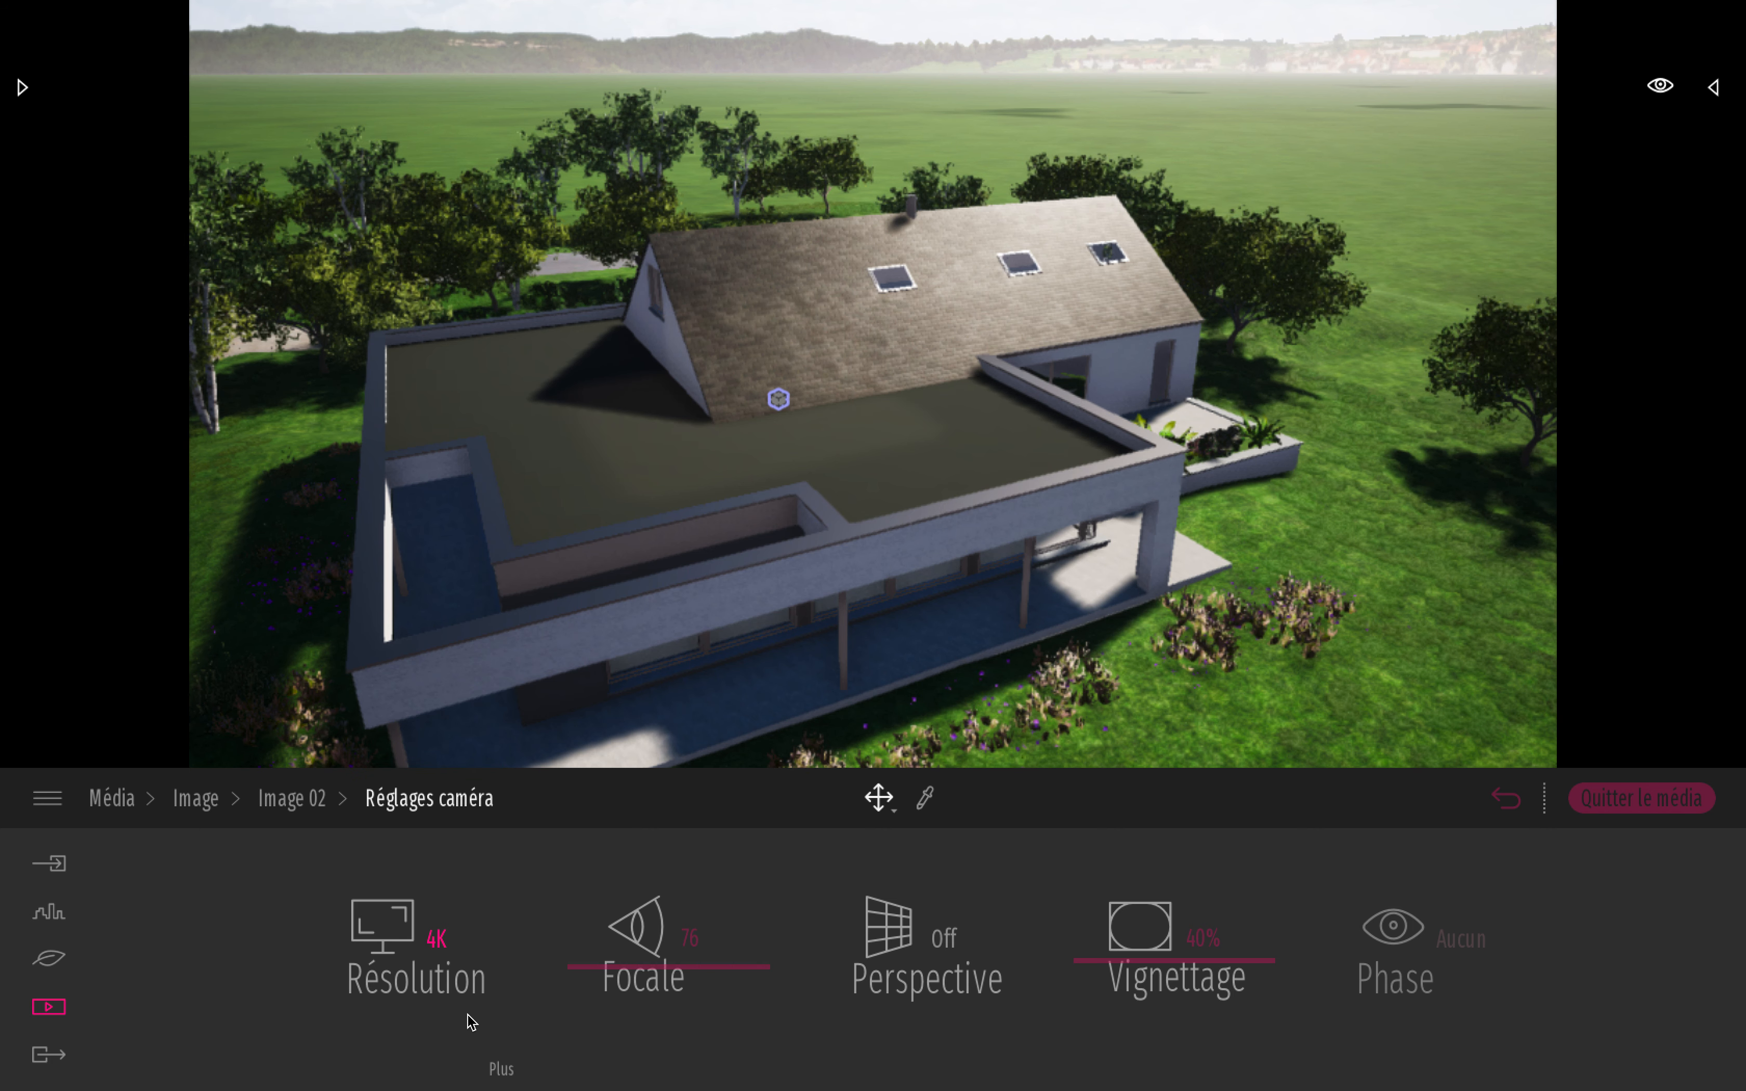
mouse_move(659, 978)
left_mouse_down()
mouse_move(702, 842)
mouse_move(693, 1017)
mouse_move(689, 975)
left_mouse_up()
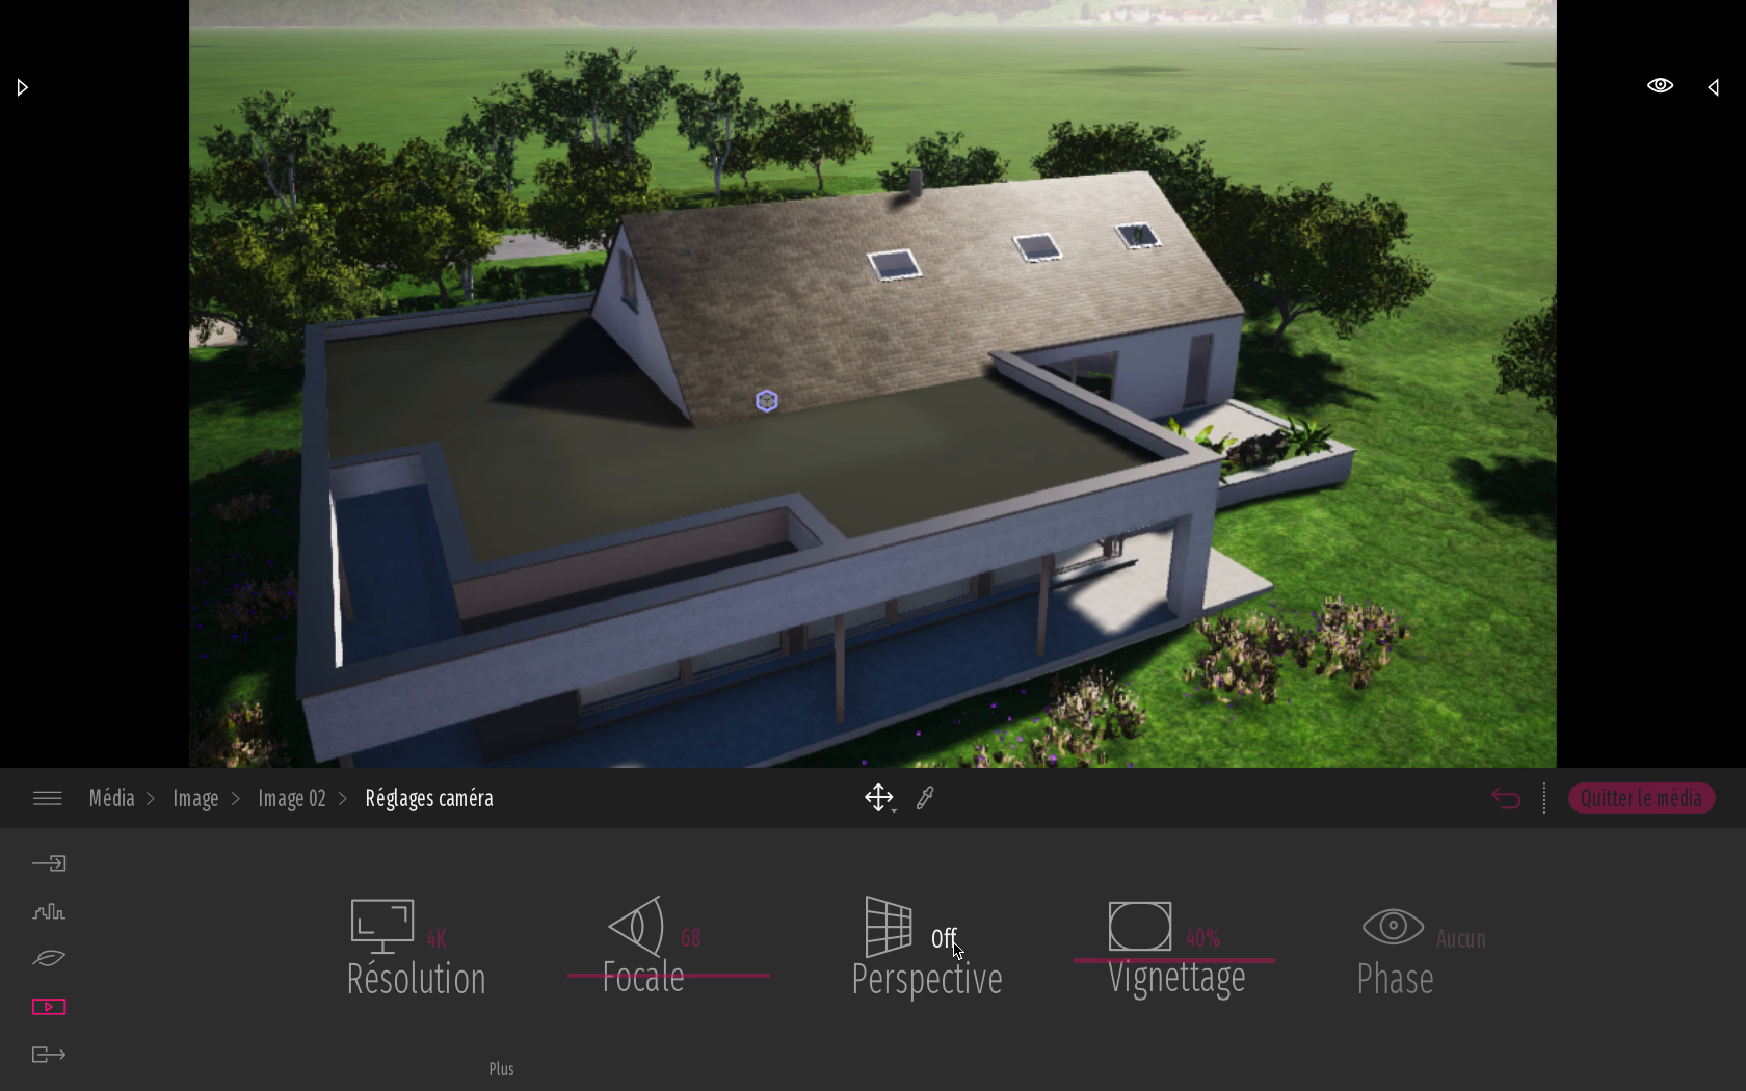
Step: Try the Perspective camera setting on the house view, comparing it off and on at different tilts
left_click(945, 940)
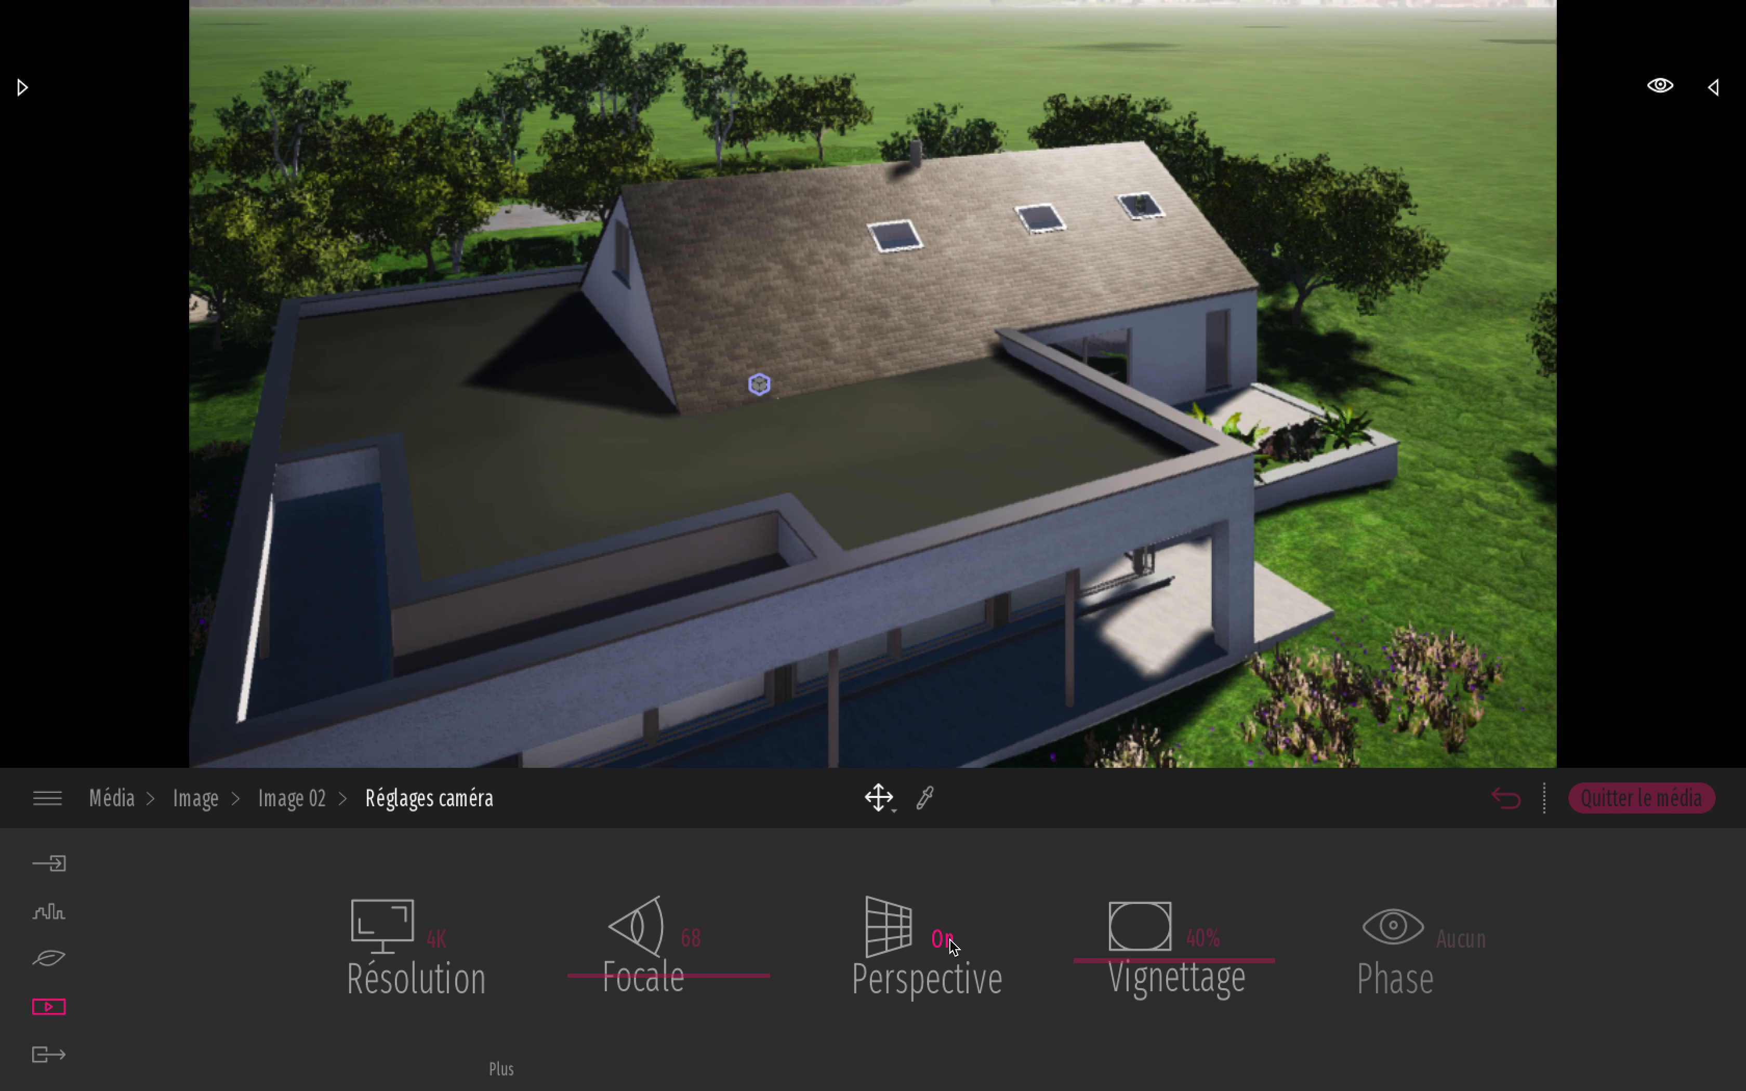
left_click(950, 942)
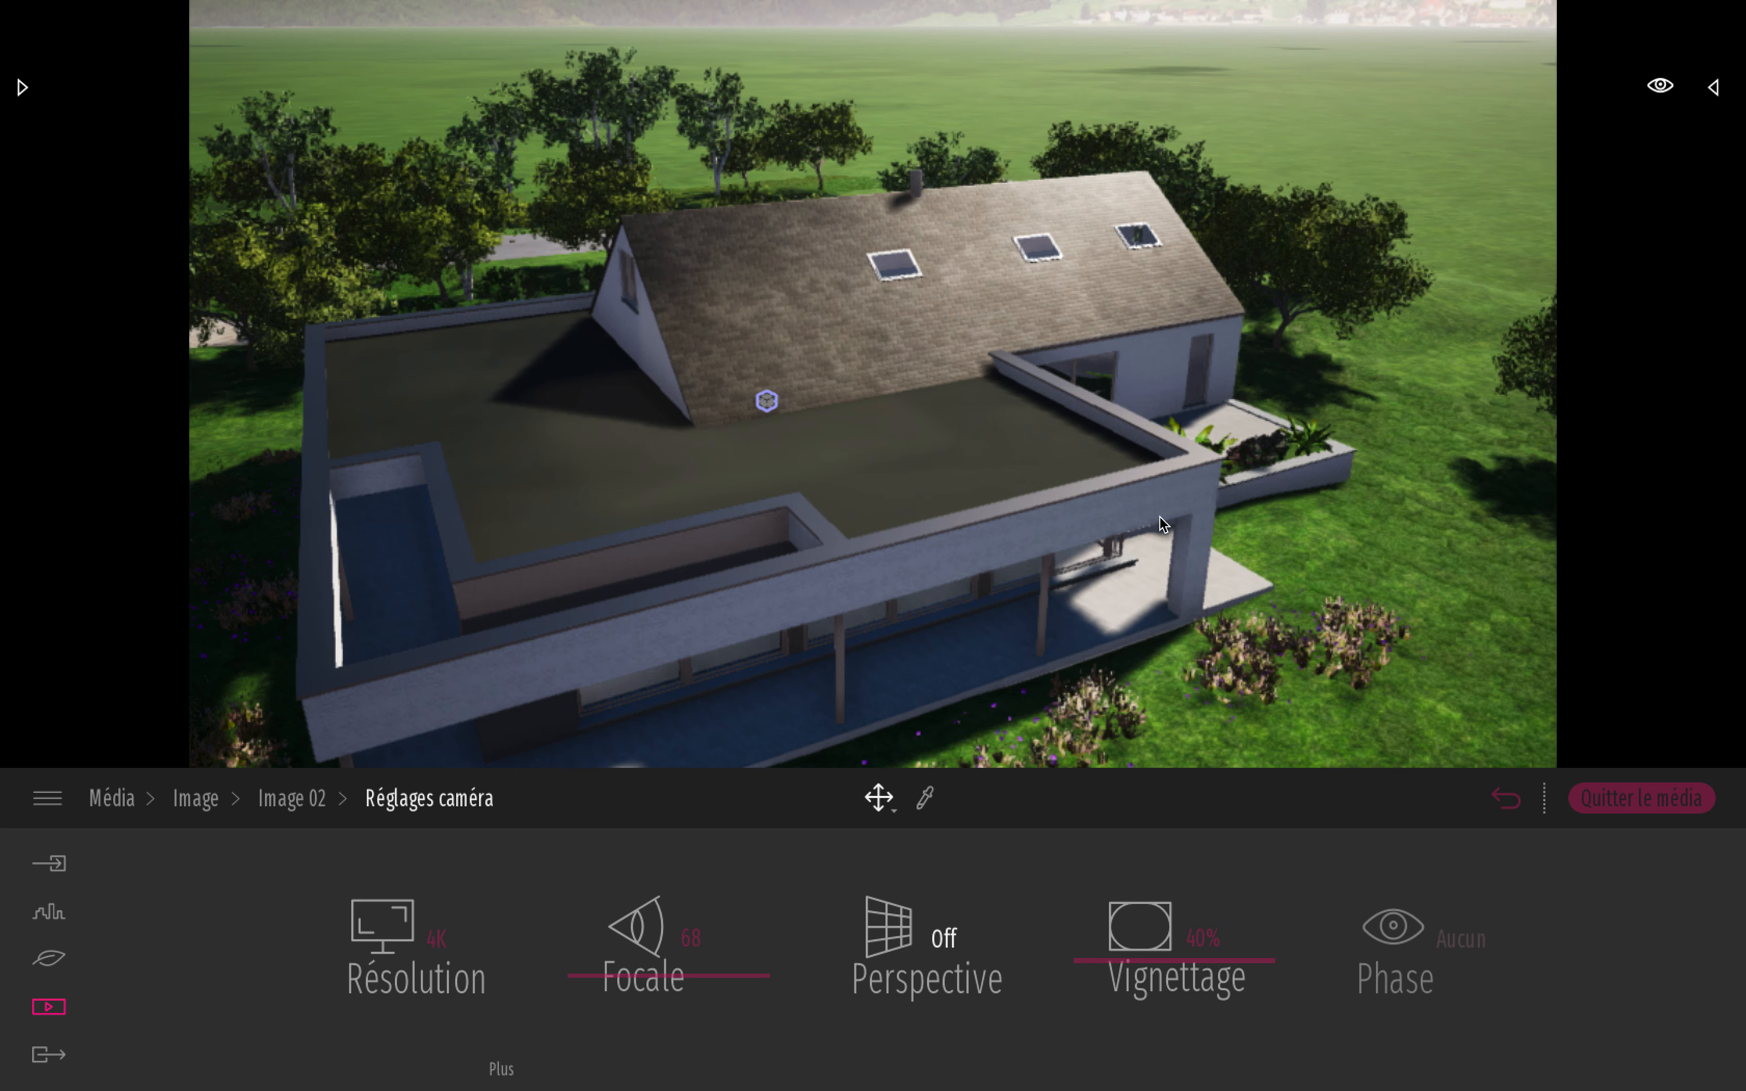
right_click_drag(924, 505, 949, 635)
right_click_drag(1126, 476, 1117, 311)
scroll(1121, 320, "up", 5)
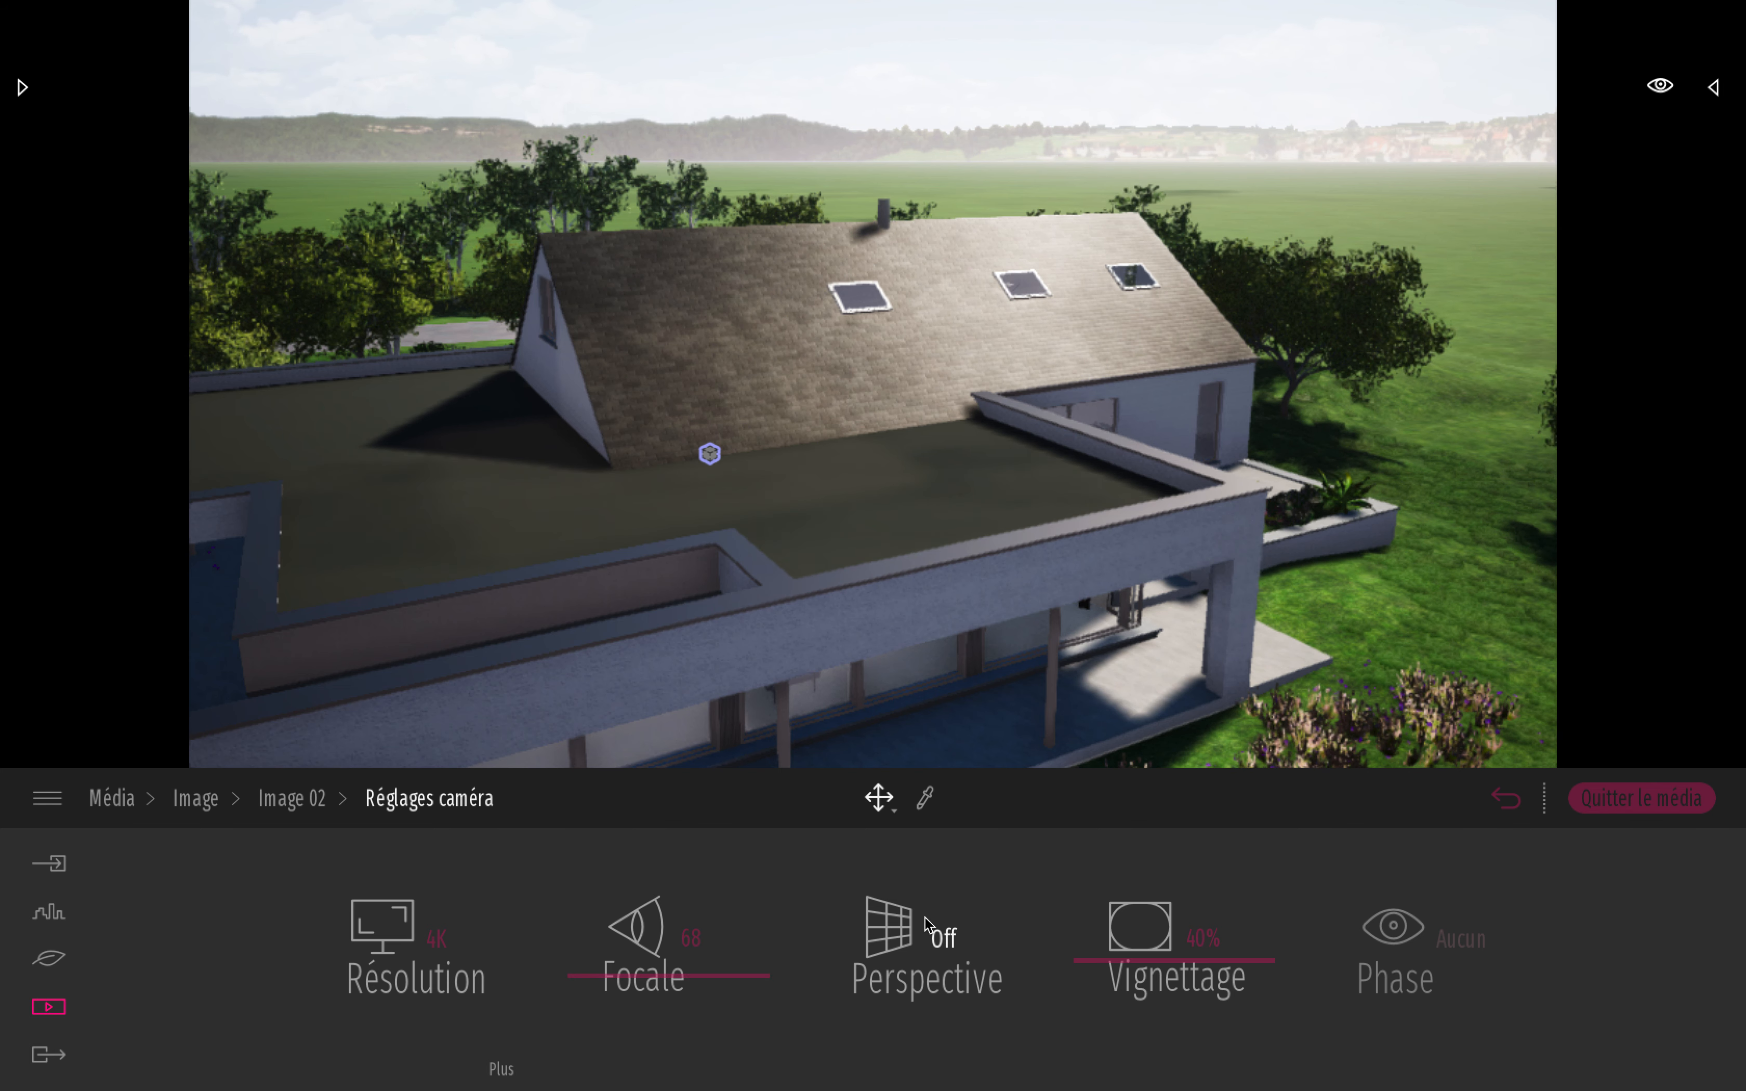
scroll(925, 919, "down", 1)
scroll(925, 918, "up", 3)
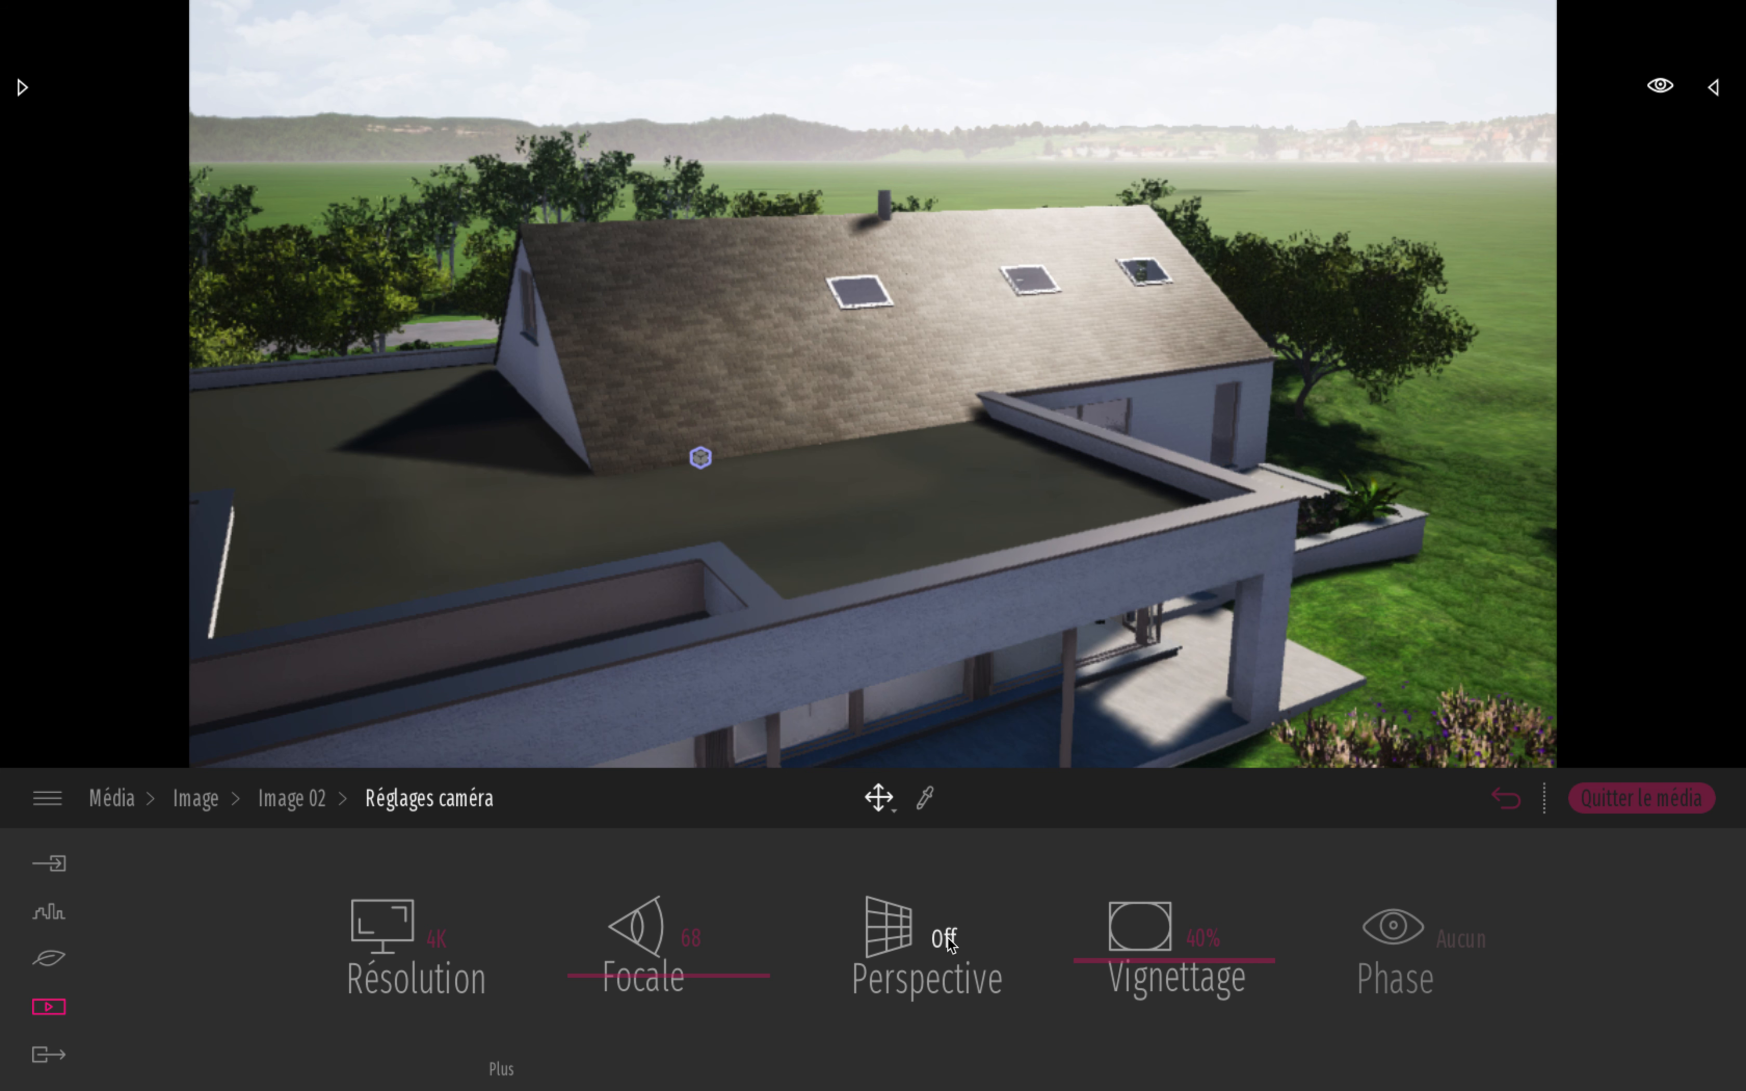
left_click(948, 939)
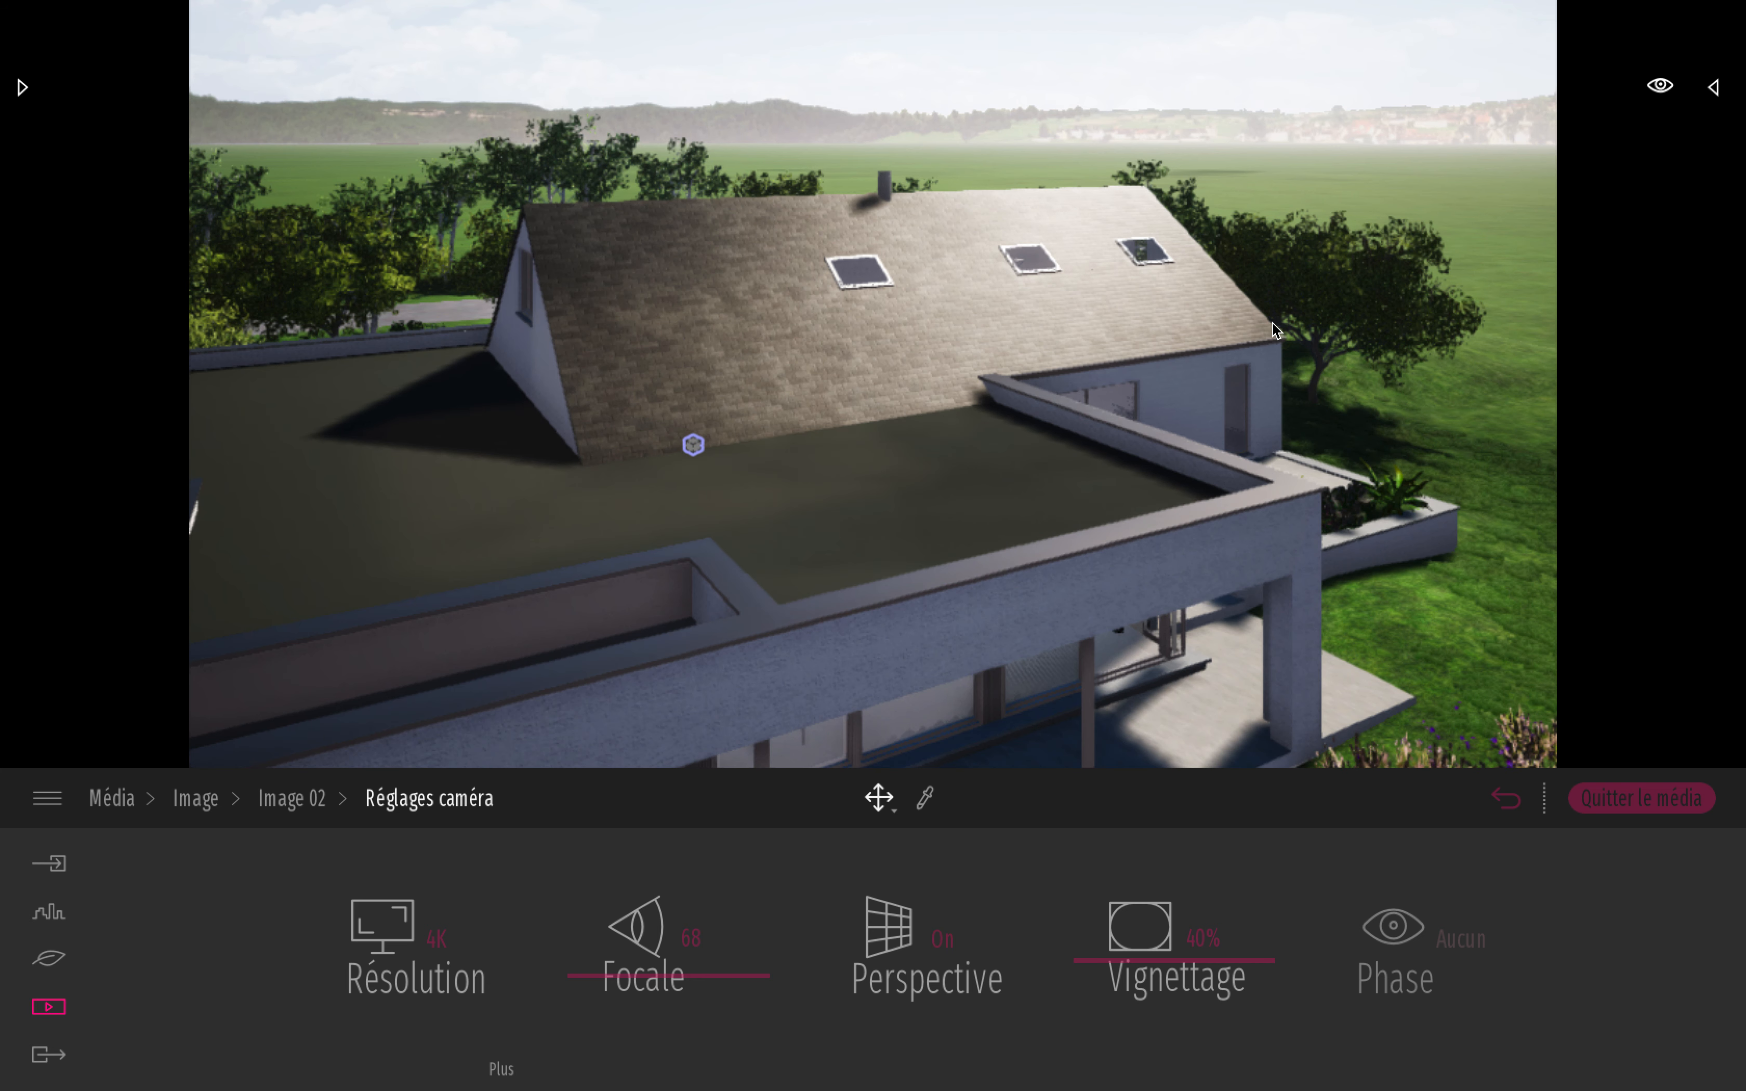
Step: Examine the house from garden level with the Perspective setting on, checking the verticals of the façade and gable
scroll(1281, 477, "down", 6)
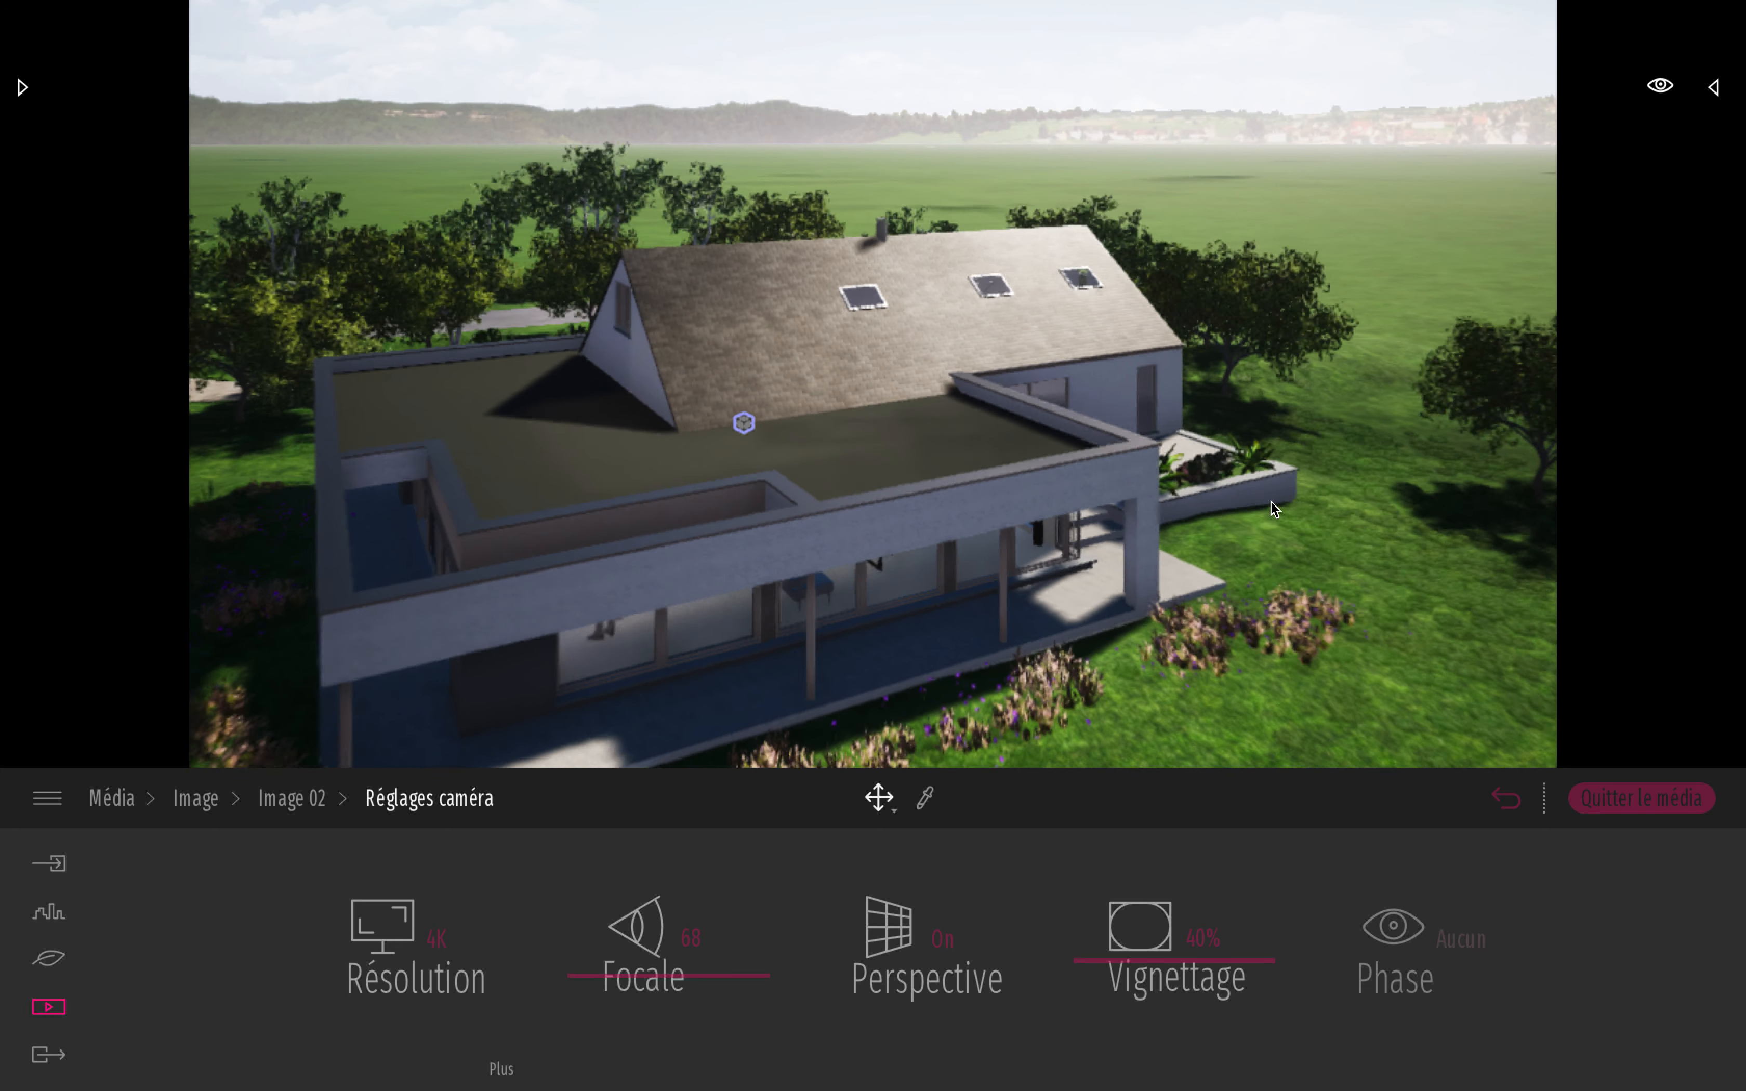
key("Down")
key("Left")
right_click_drag(1266, 505, 1148, 491)
key("Up")
key("Right")
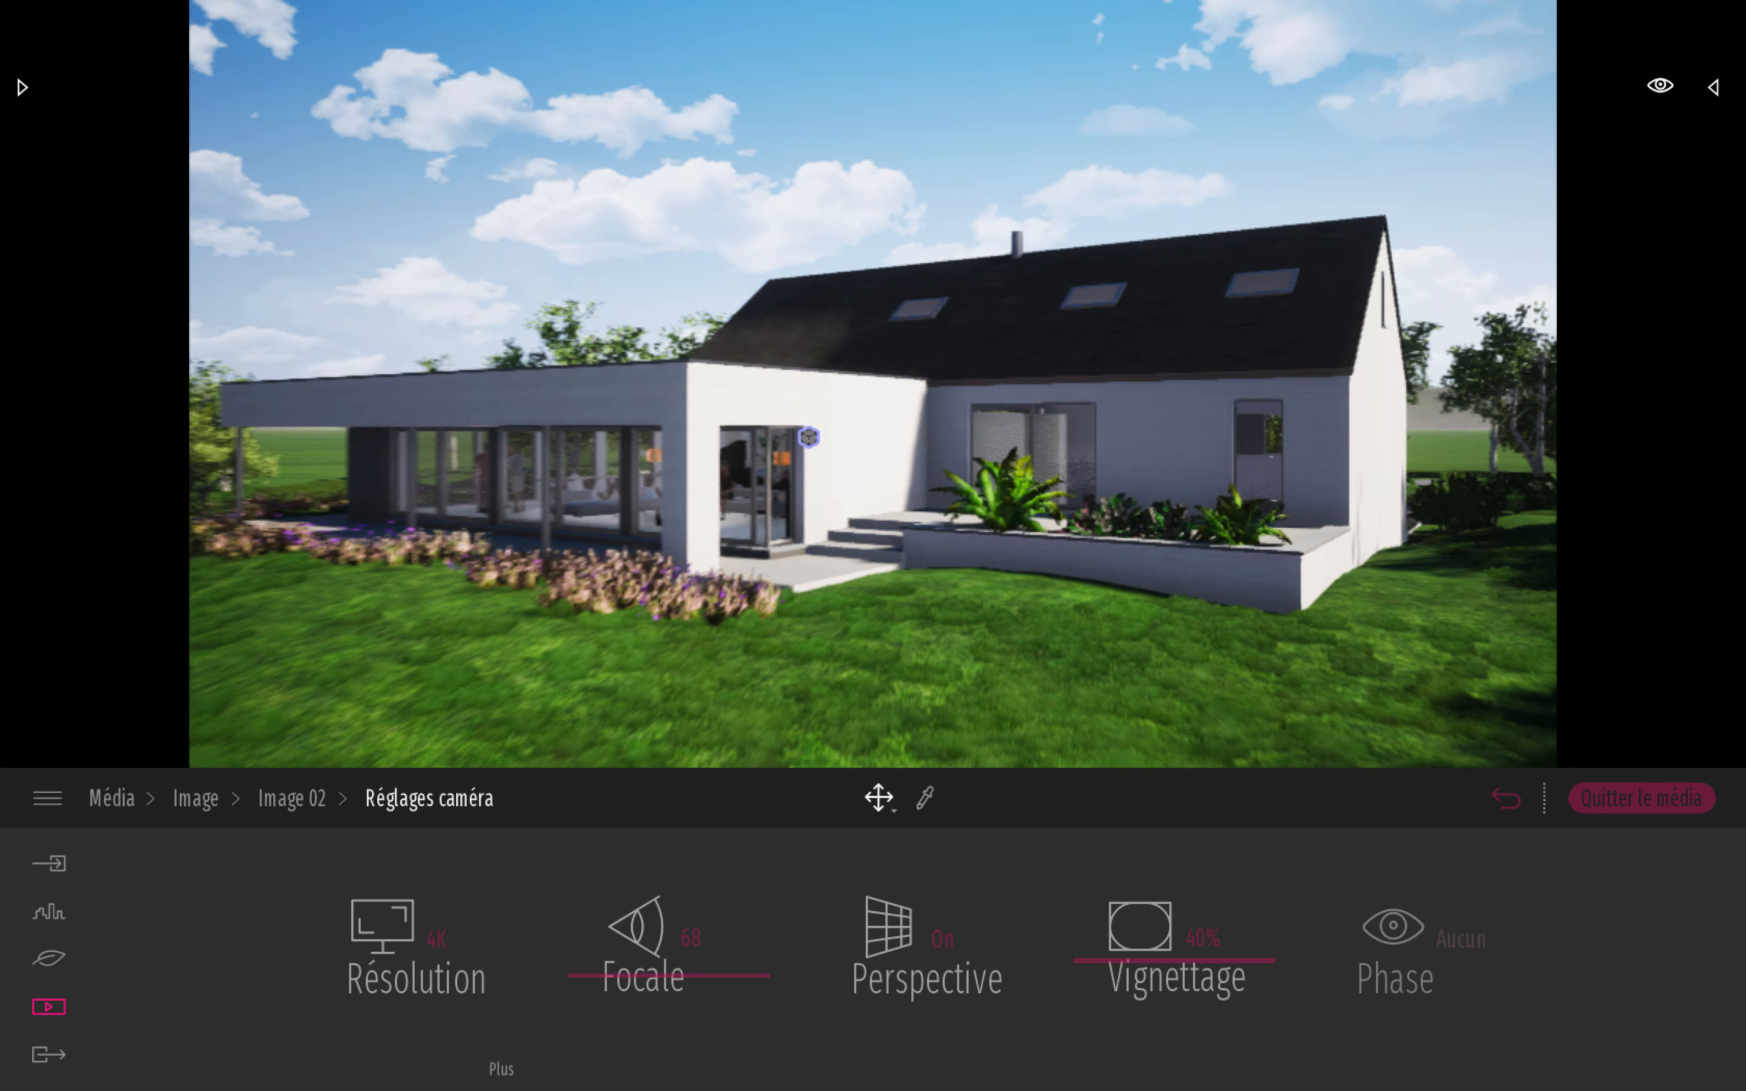
key("Down")
mouse_move(1285, 390)
right_mouse_down()
mouse_move(1315, 394)
mouse_move(1400, 542)
mouse_move(1315, 382)
right_mouse_up()
key("Up")
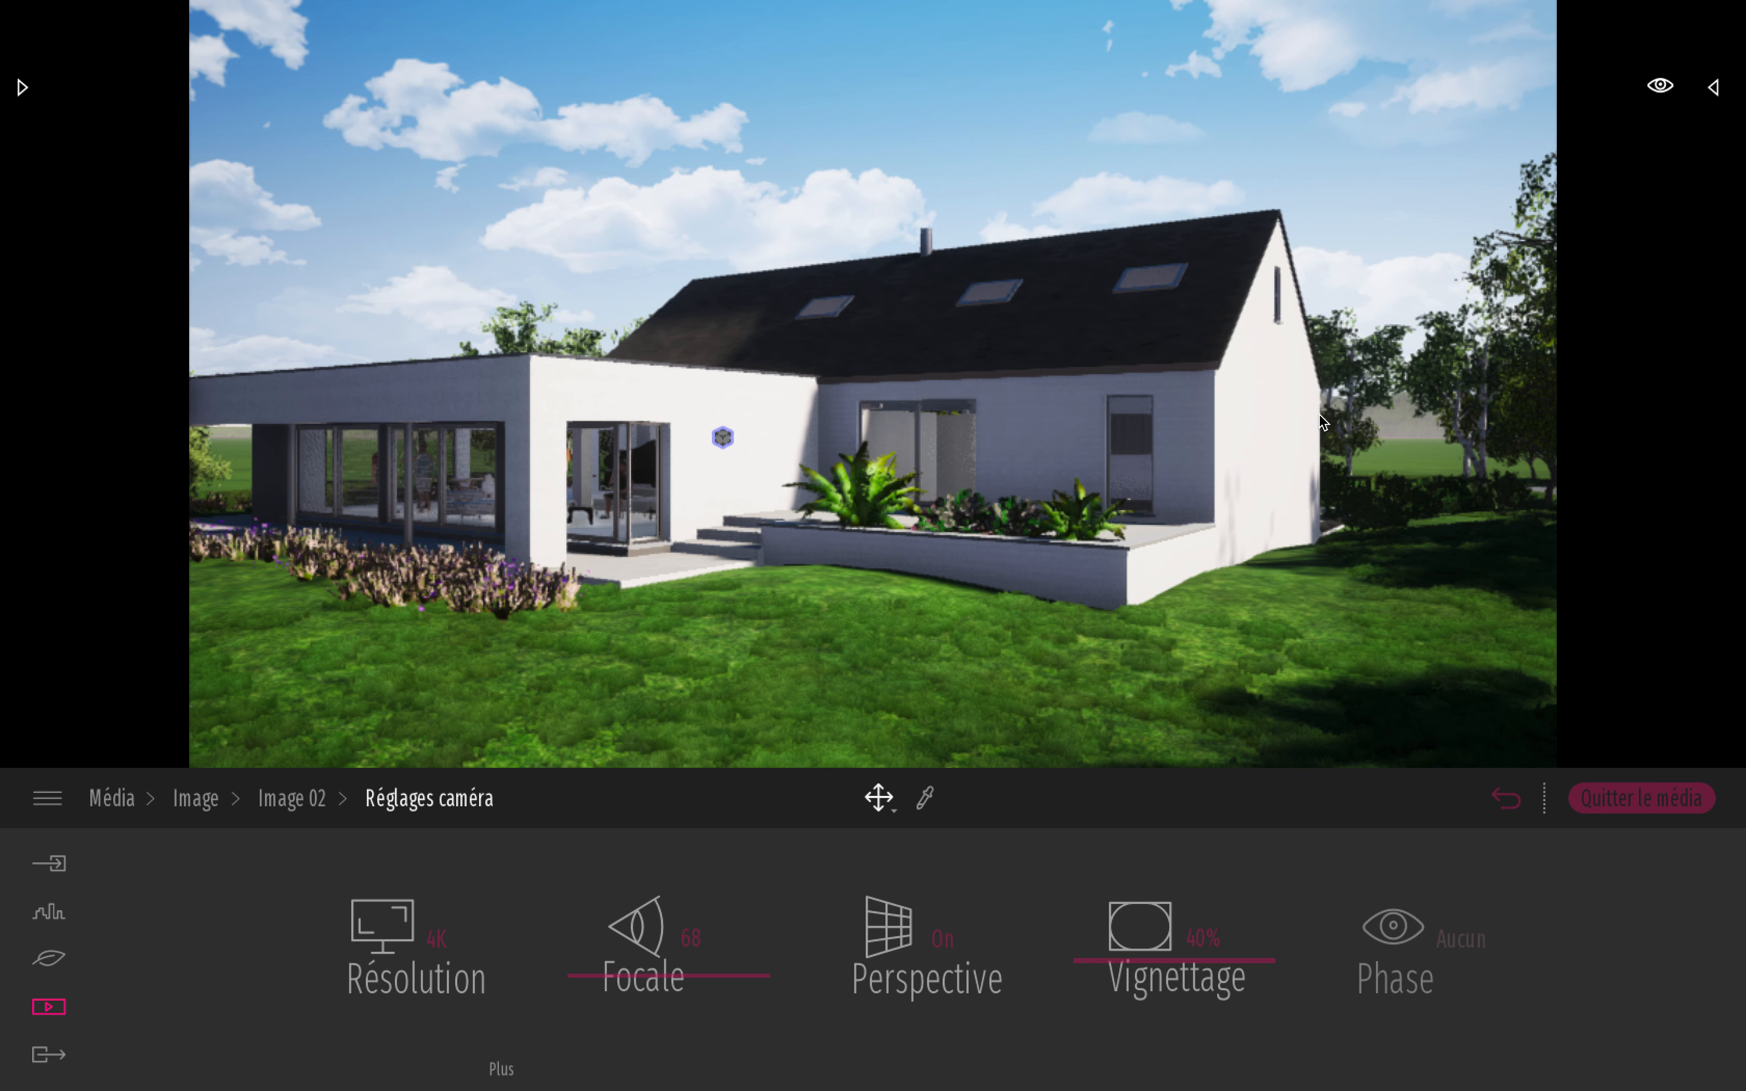
key("Down")
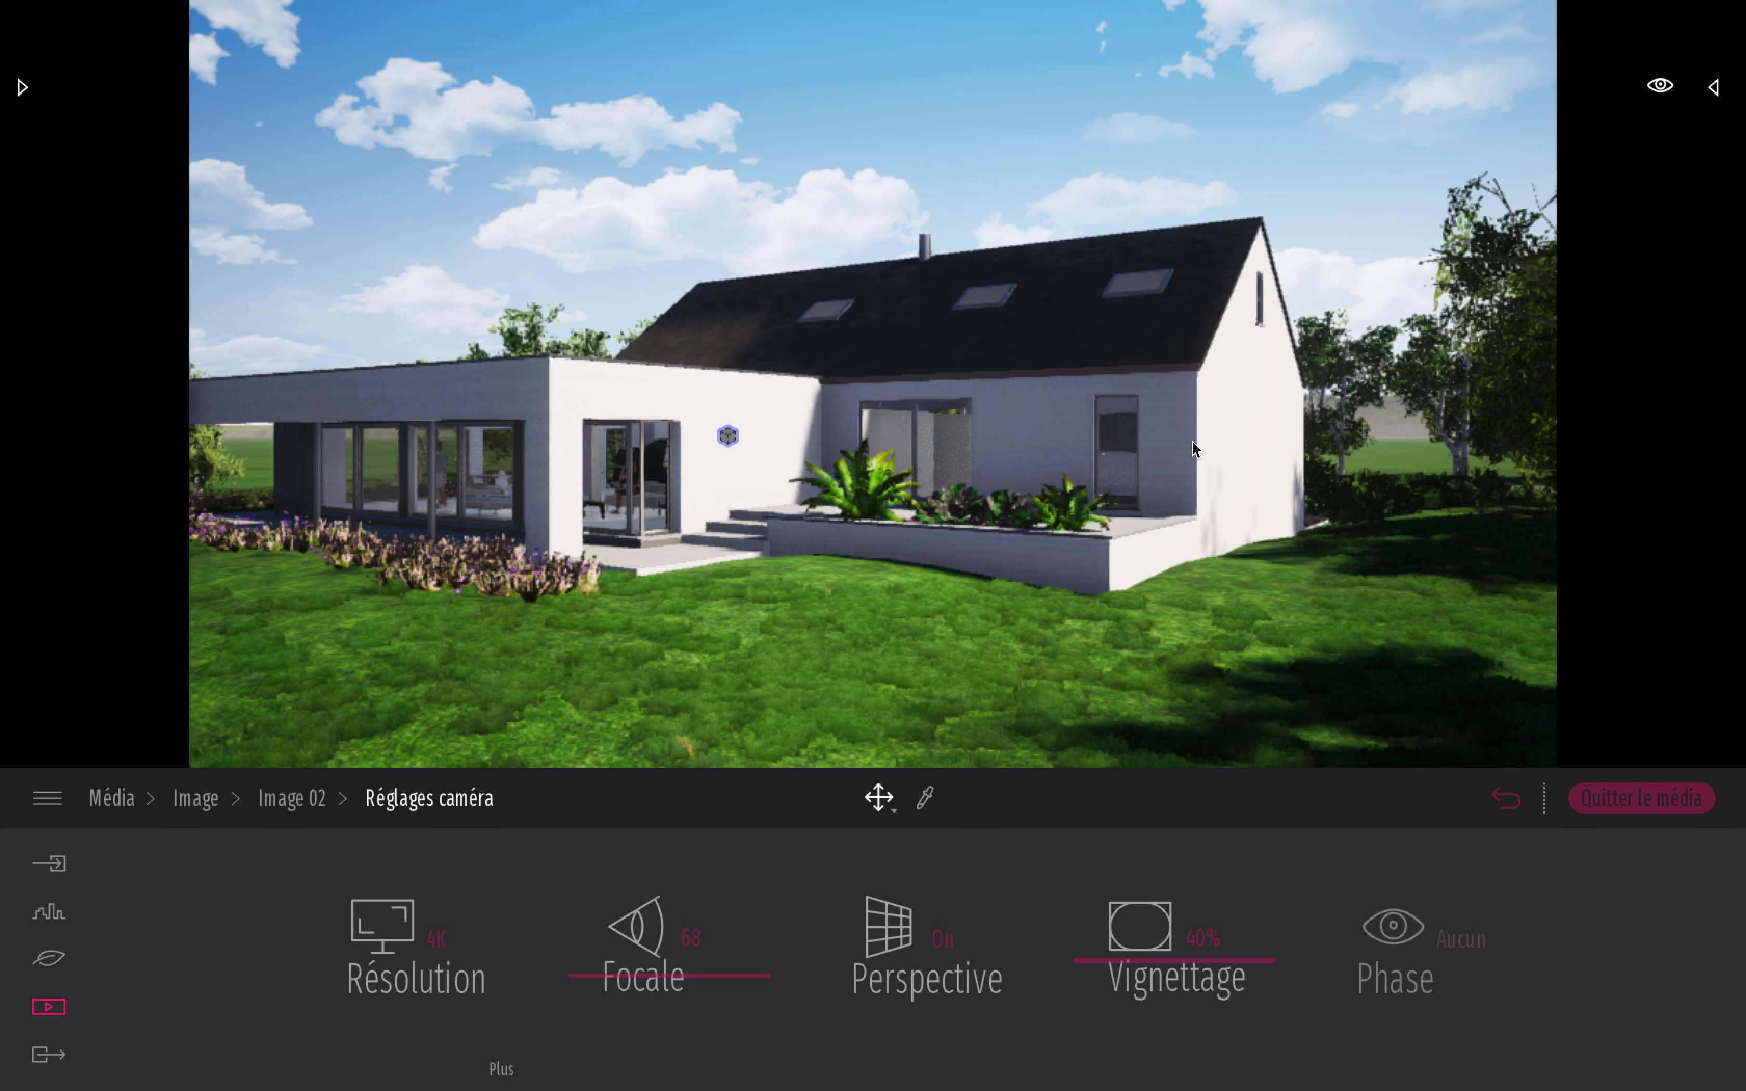
key("Left")
key("Down")
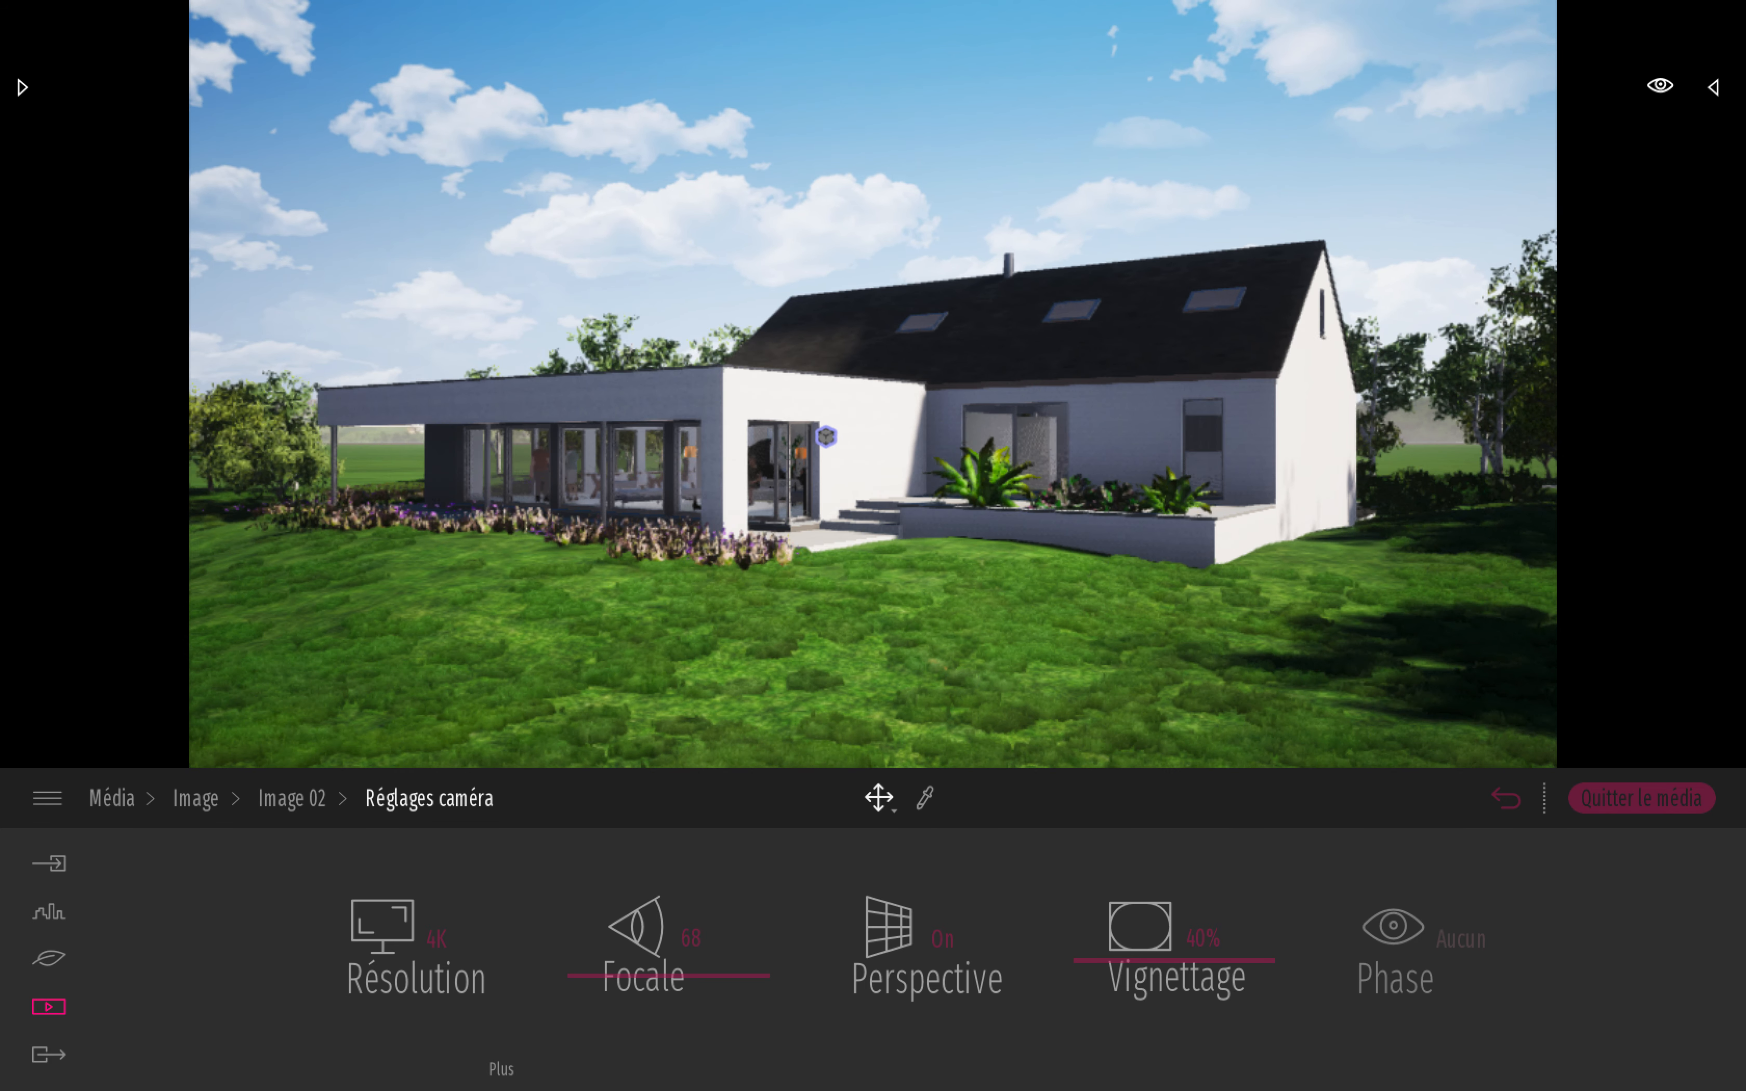
key("Up")
key("Right")
key("Left")
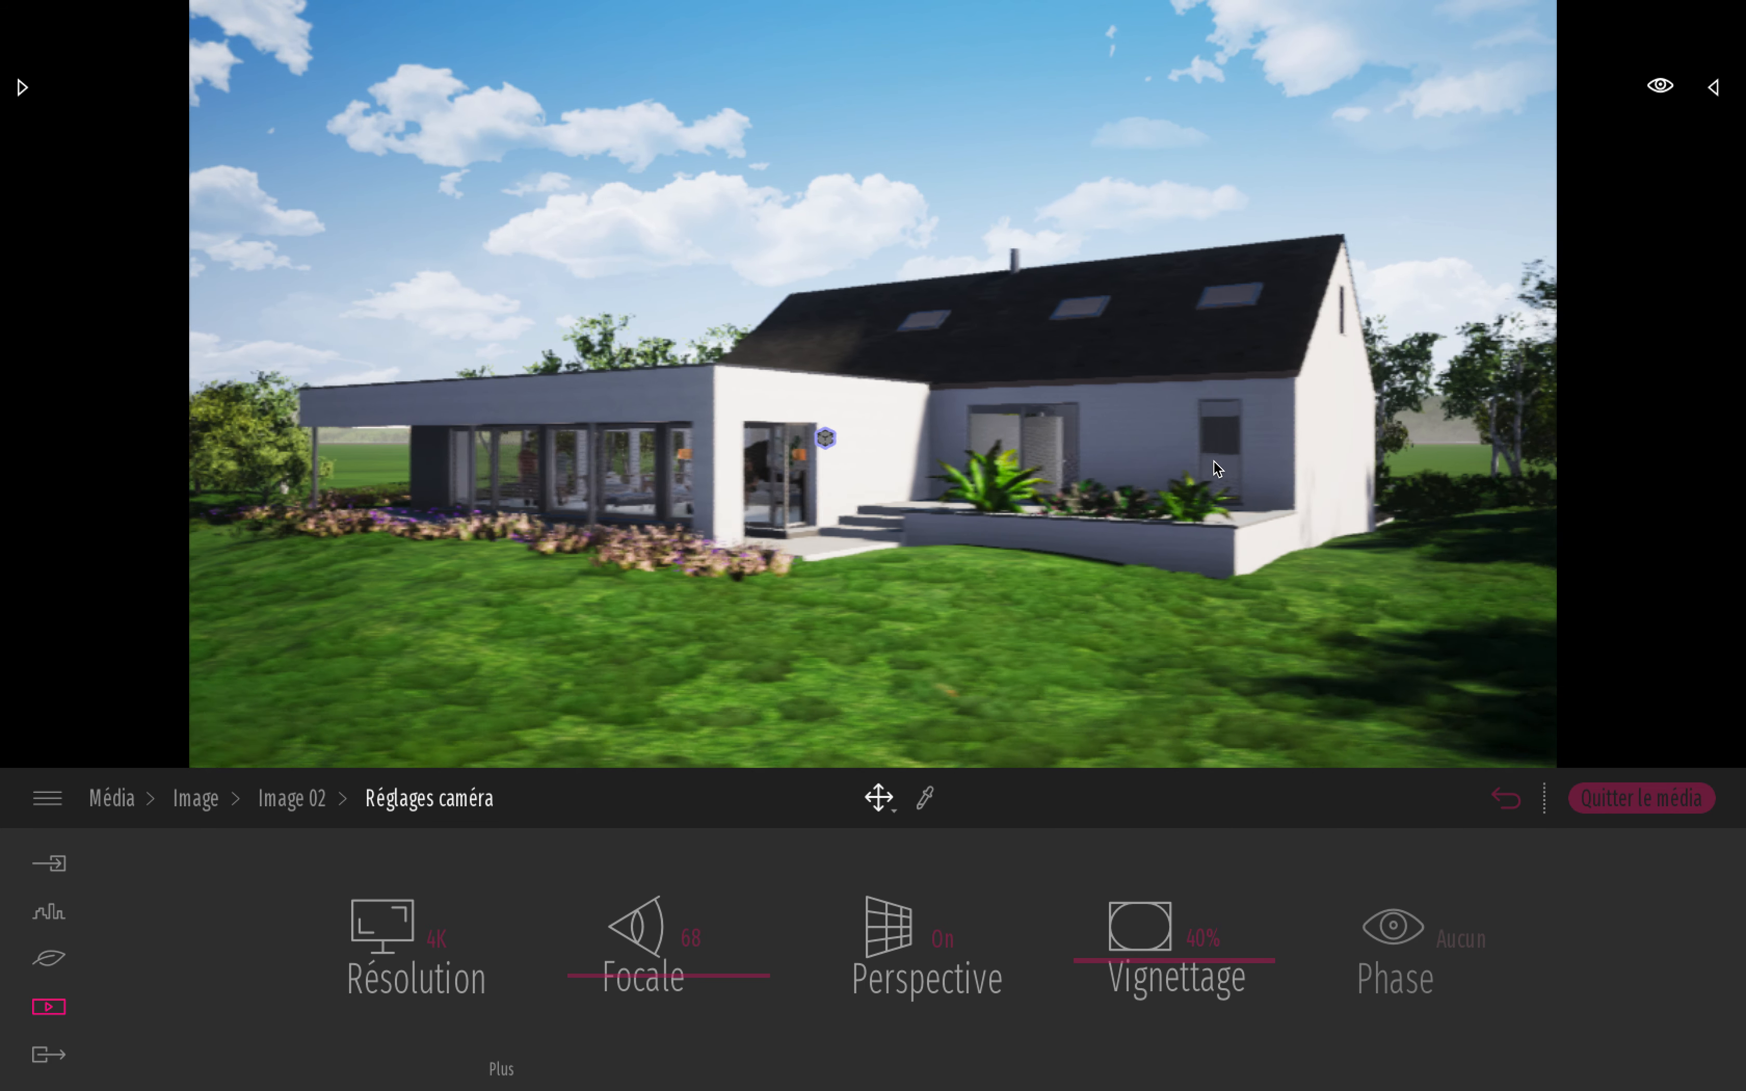
key("Right")
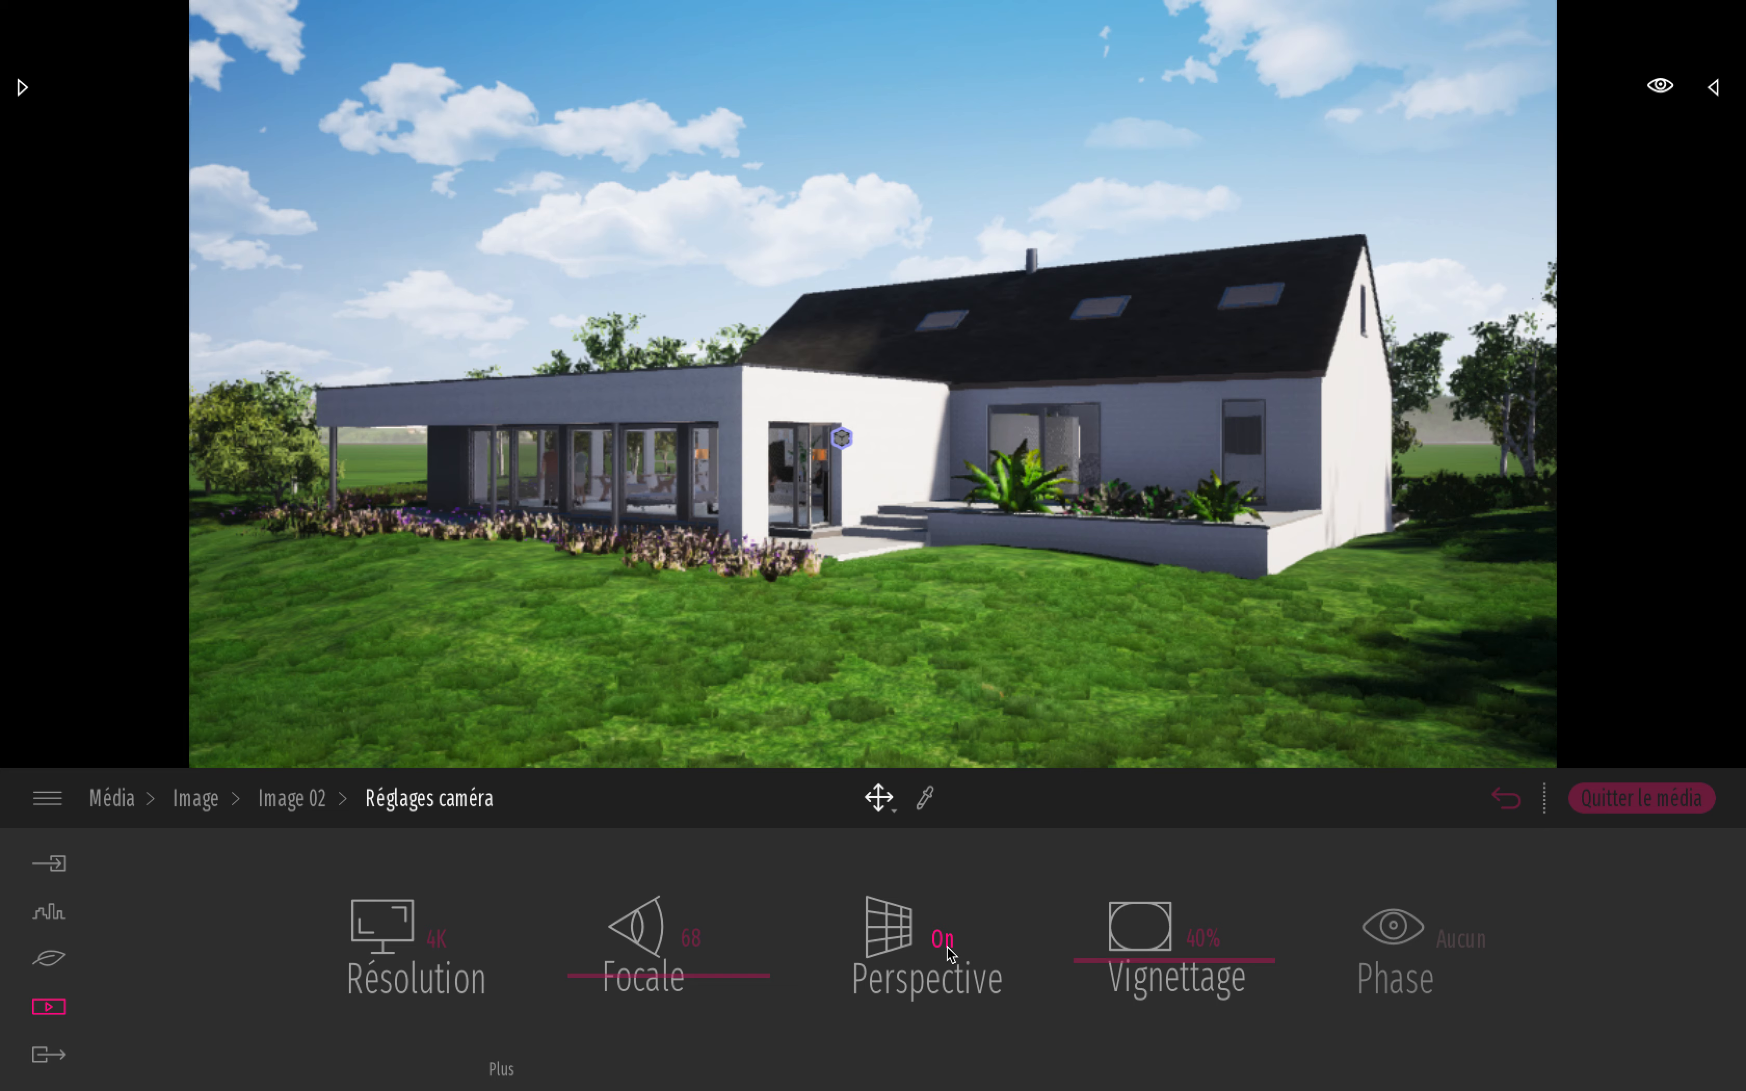
Step: Frame the house from above the planted terrace and turn off the Perspective camera setting
key("Left")
right_click_drag(917, 520, 812, 573)
key("Up")
key("Down")
key("Down")
key("Up")
key("Right")
key("Up")
key("Right")
key("Up")
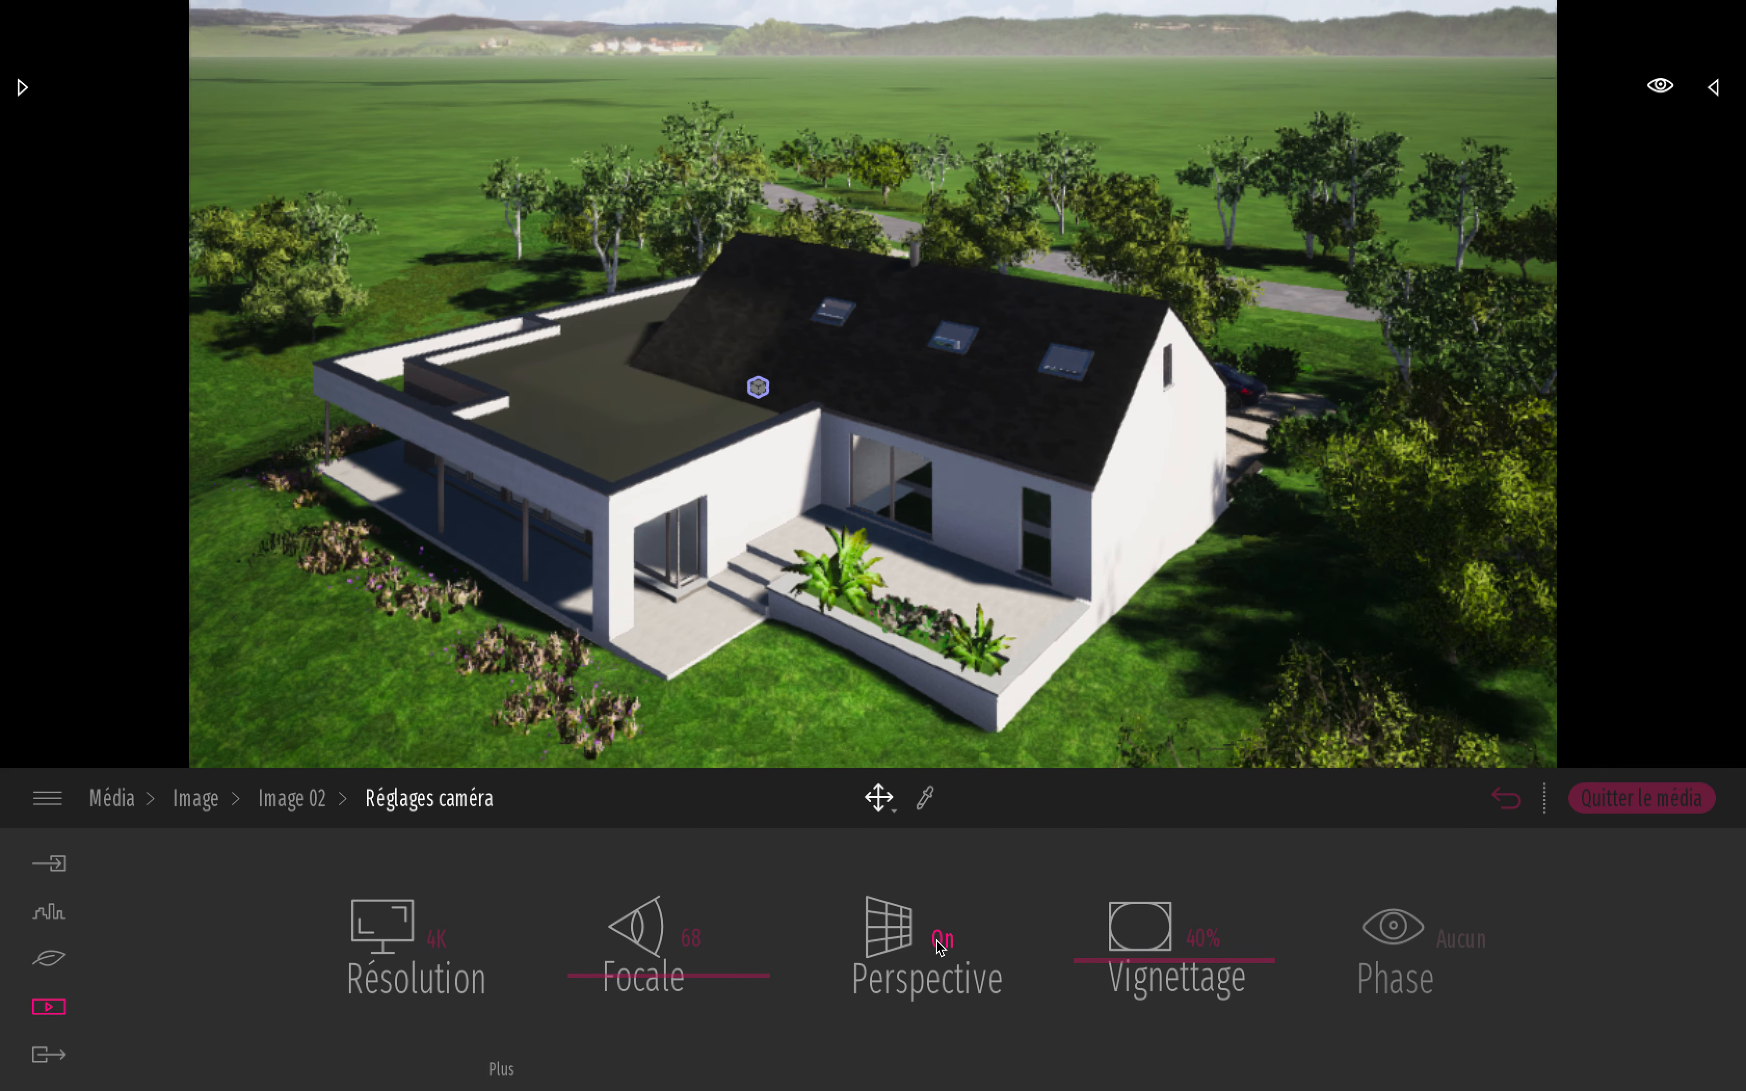
key("Up")
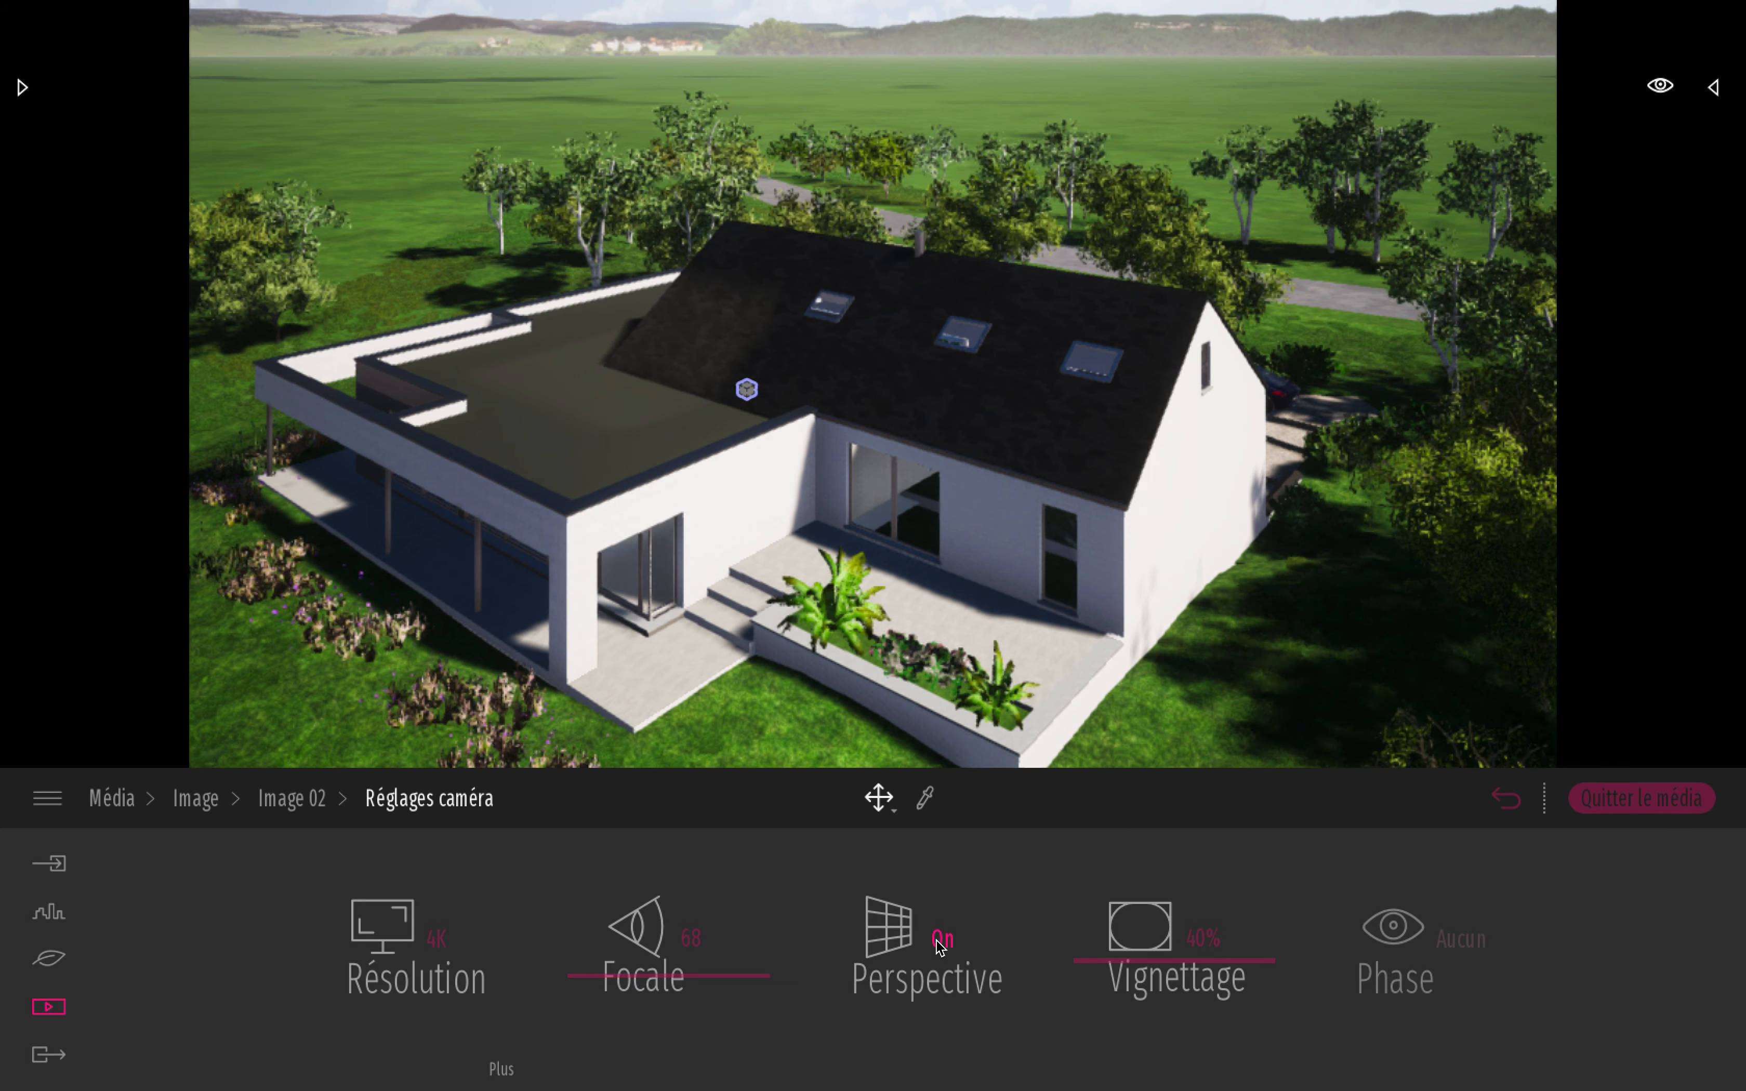
key("Down")
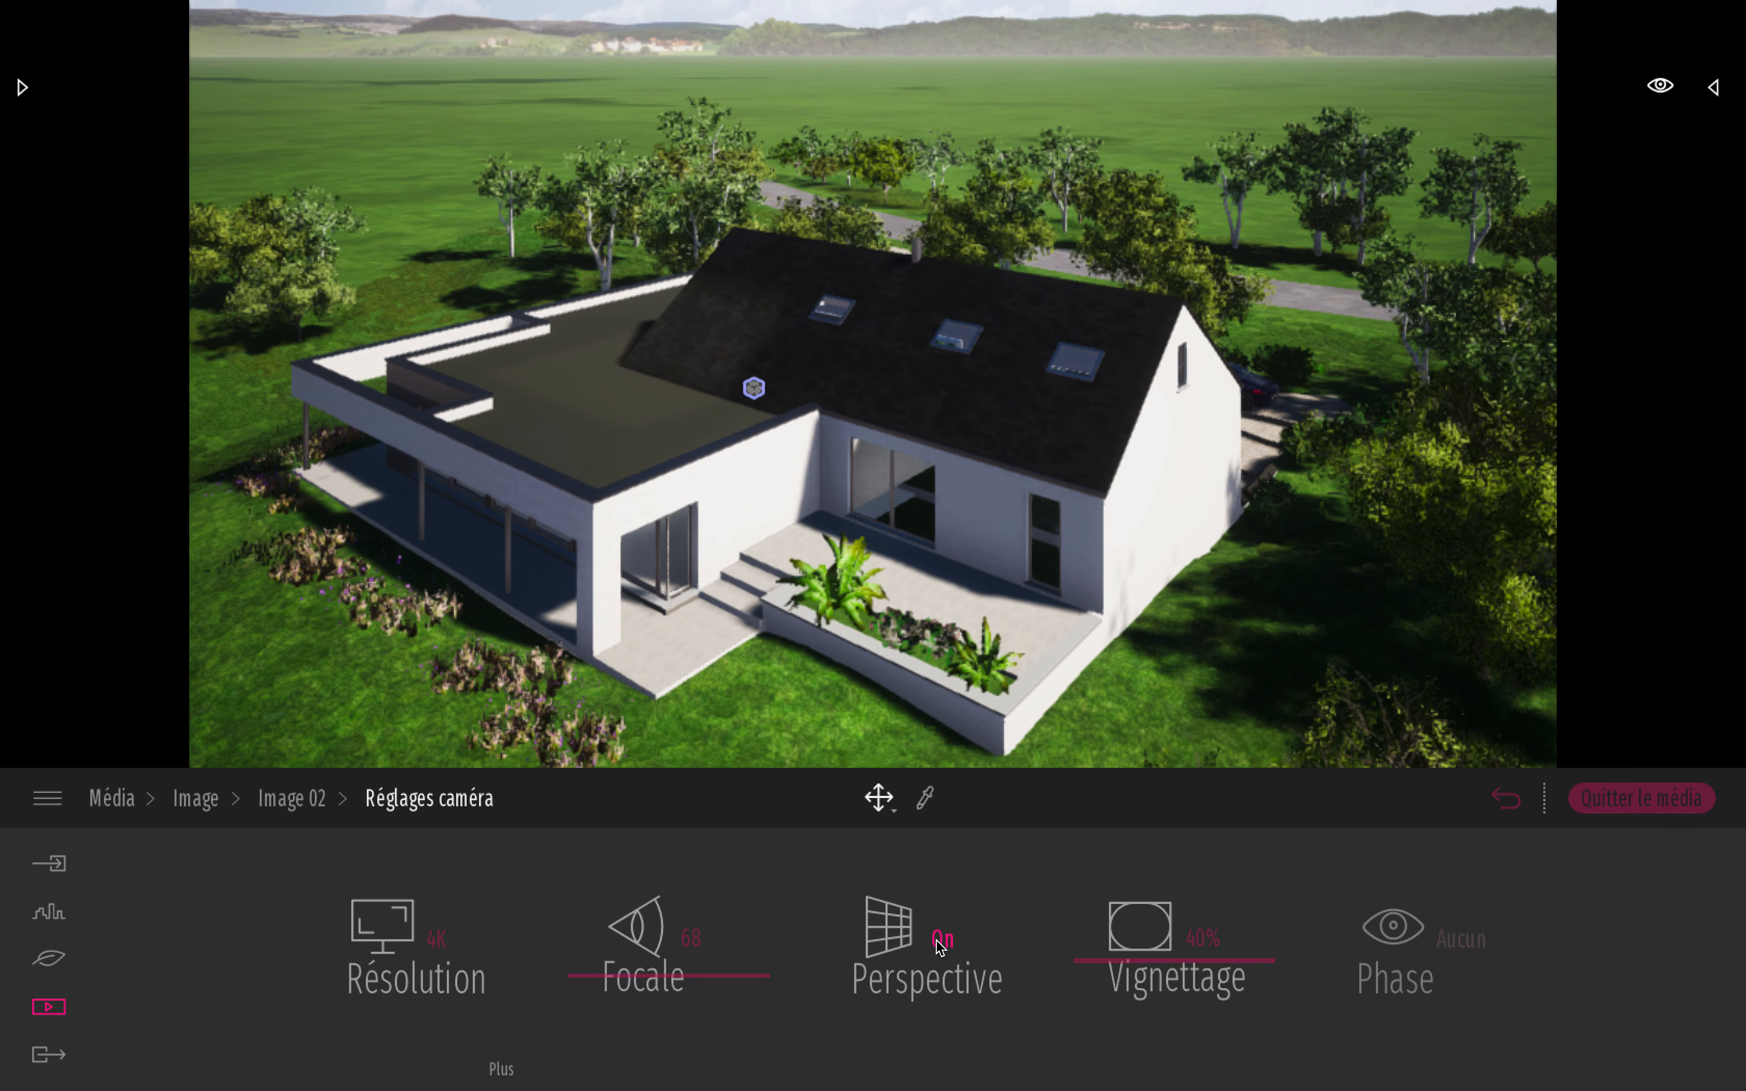
left_click(940, 939)
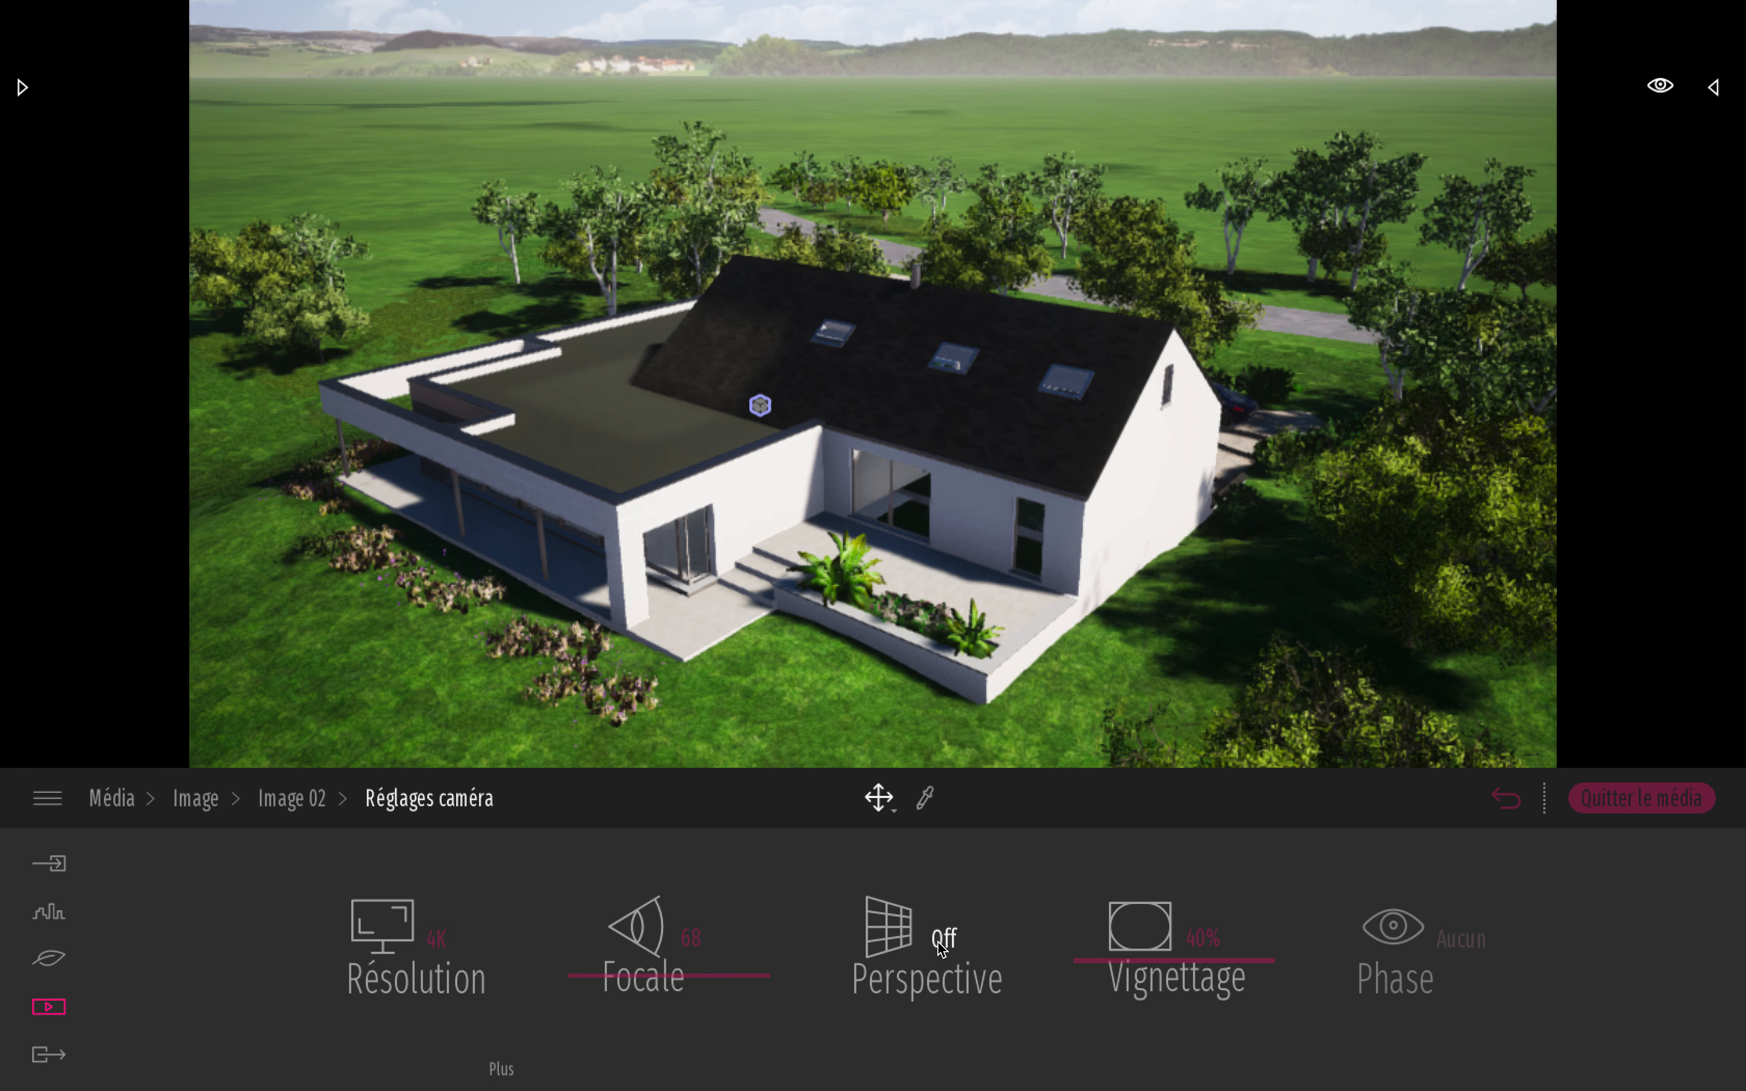
Step: Reframe the elevated house view and set the vignetting (Vignettage) to 60%
key("Left")
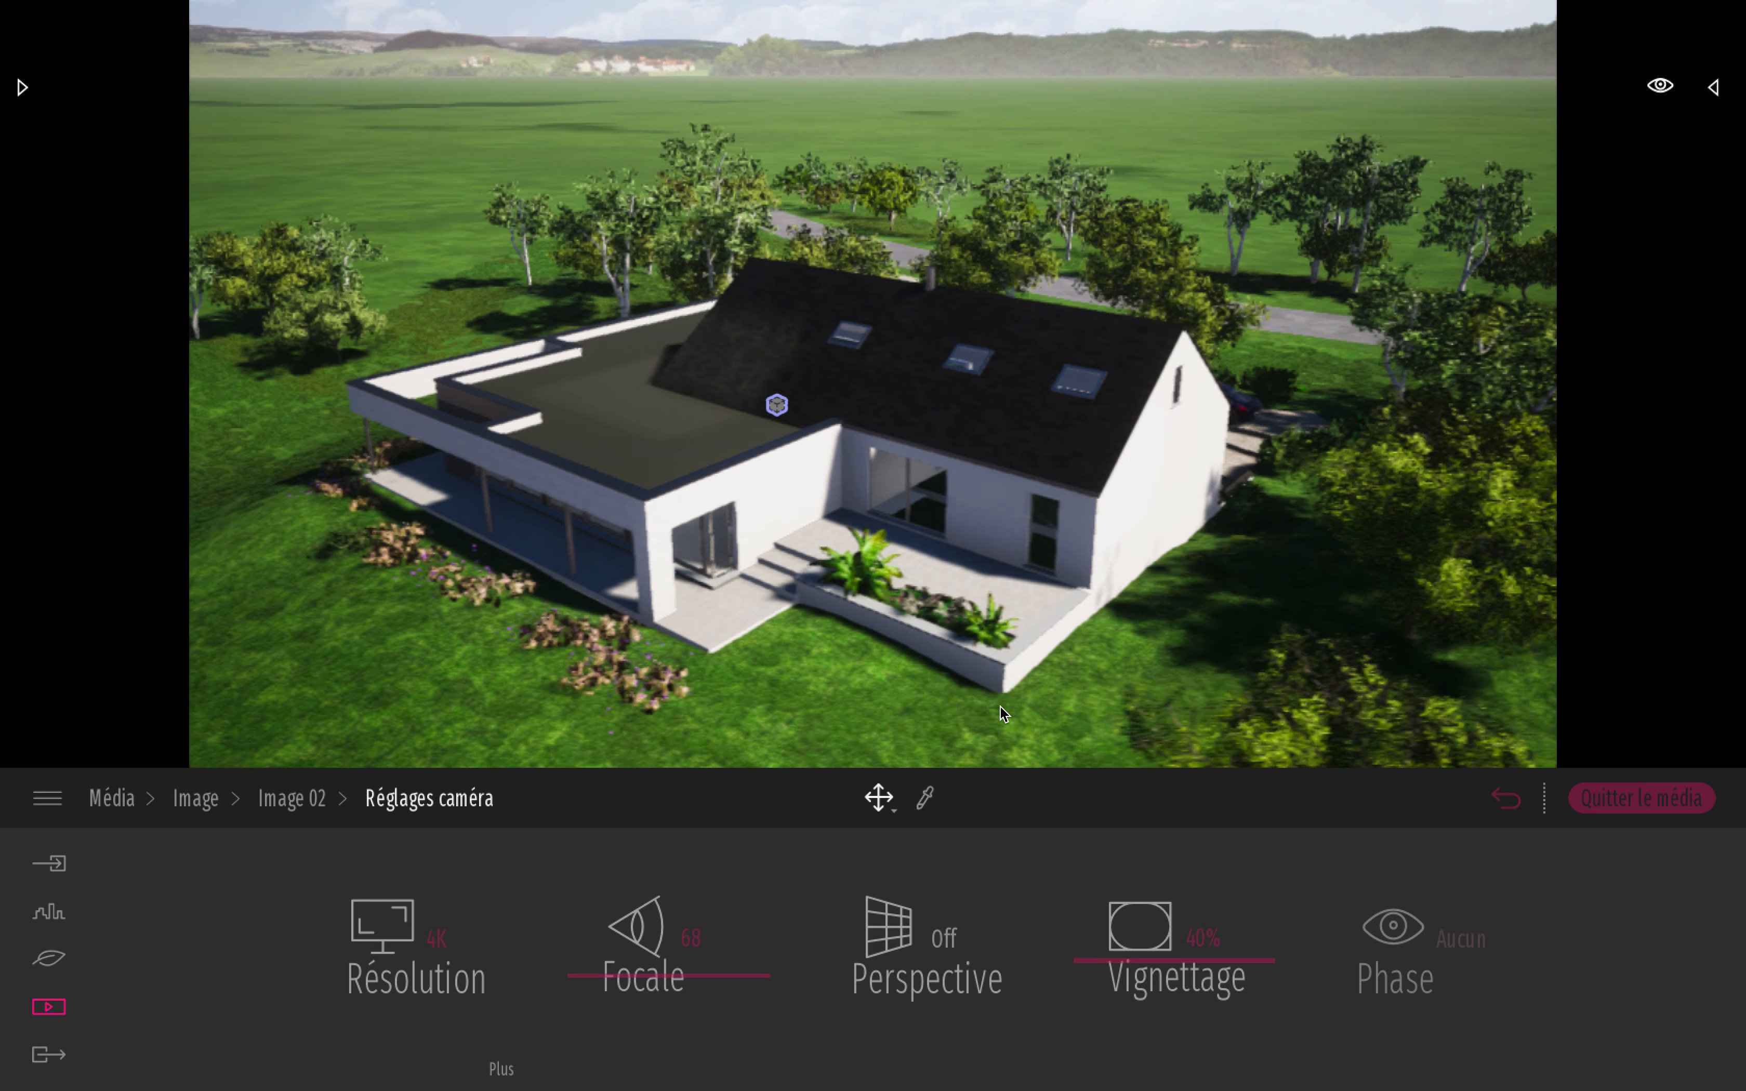
right_click_drag(1029, 554, 1098, 685)
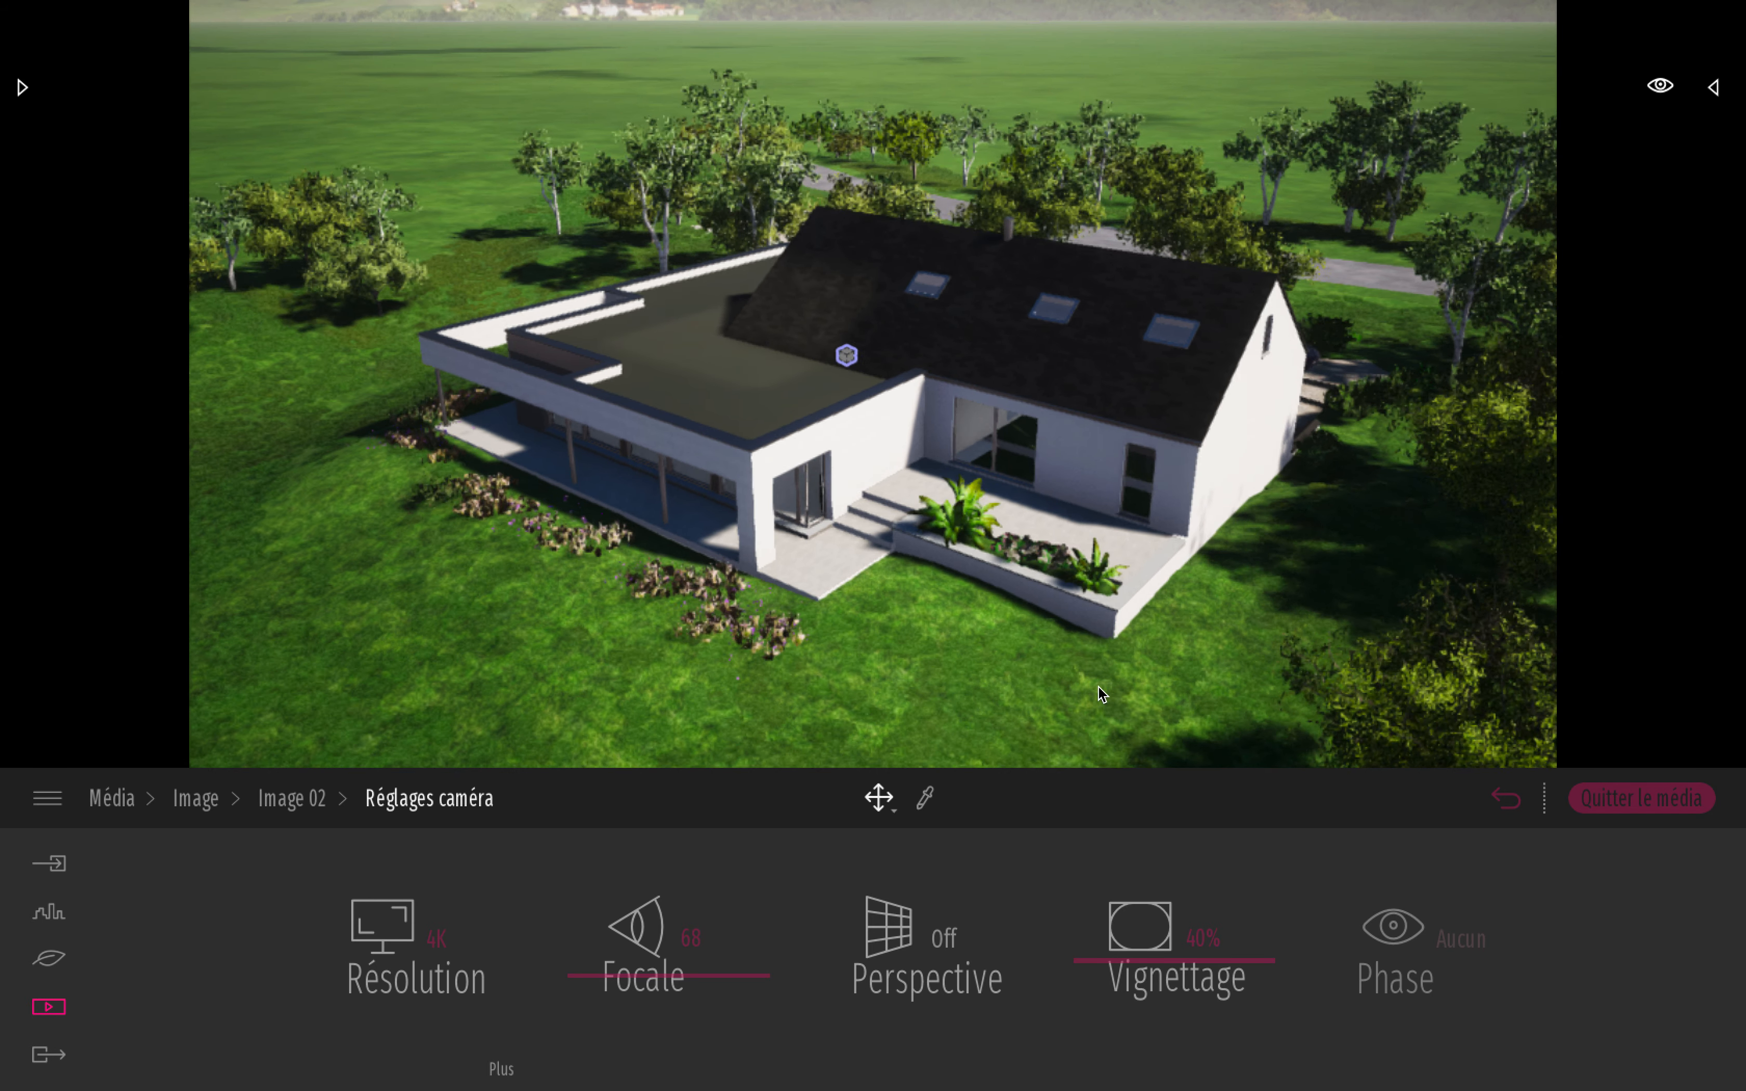
left_click_drag(1145, 959, 1151, 899)
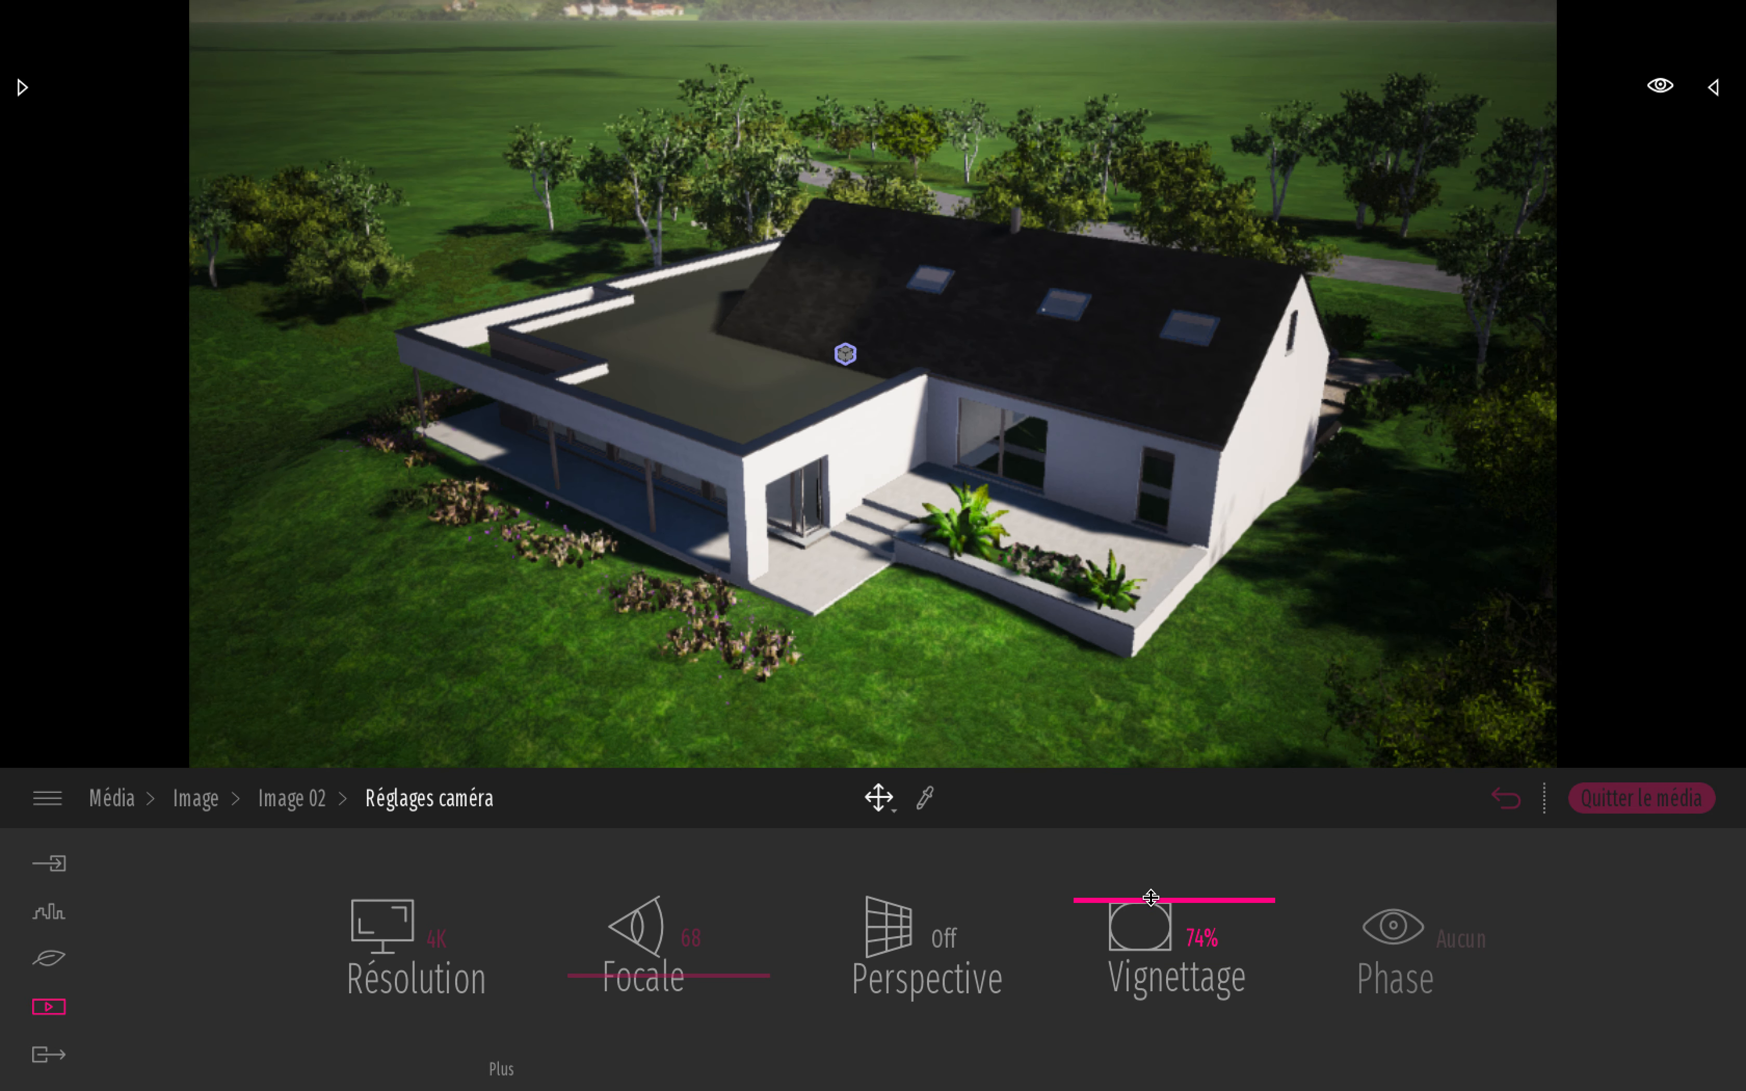
mouse_move(1162, 984)
left_mouse_down()
mouse_move(1157, 902)
mouse_move(1159, 991)
left_mouse_up()
mouse_move(1158, 945)
left_mouse_down()
mouse_move(1160, 995)
mouse_move(1159, 925)
left_mouse_up()
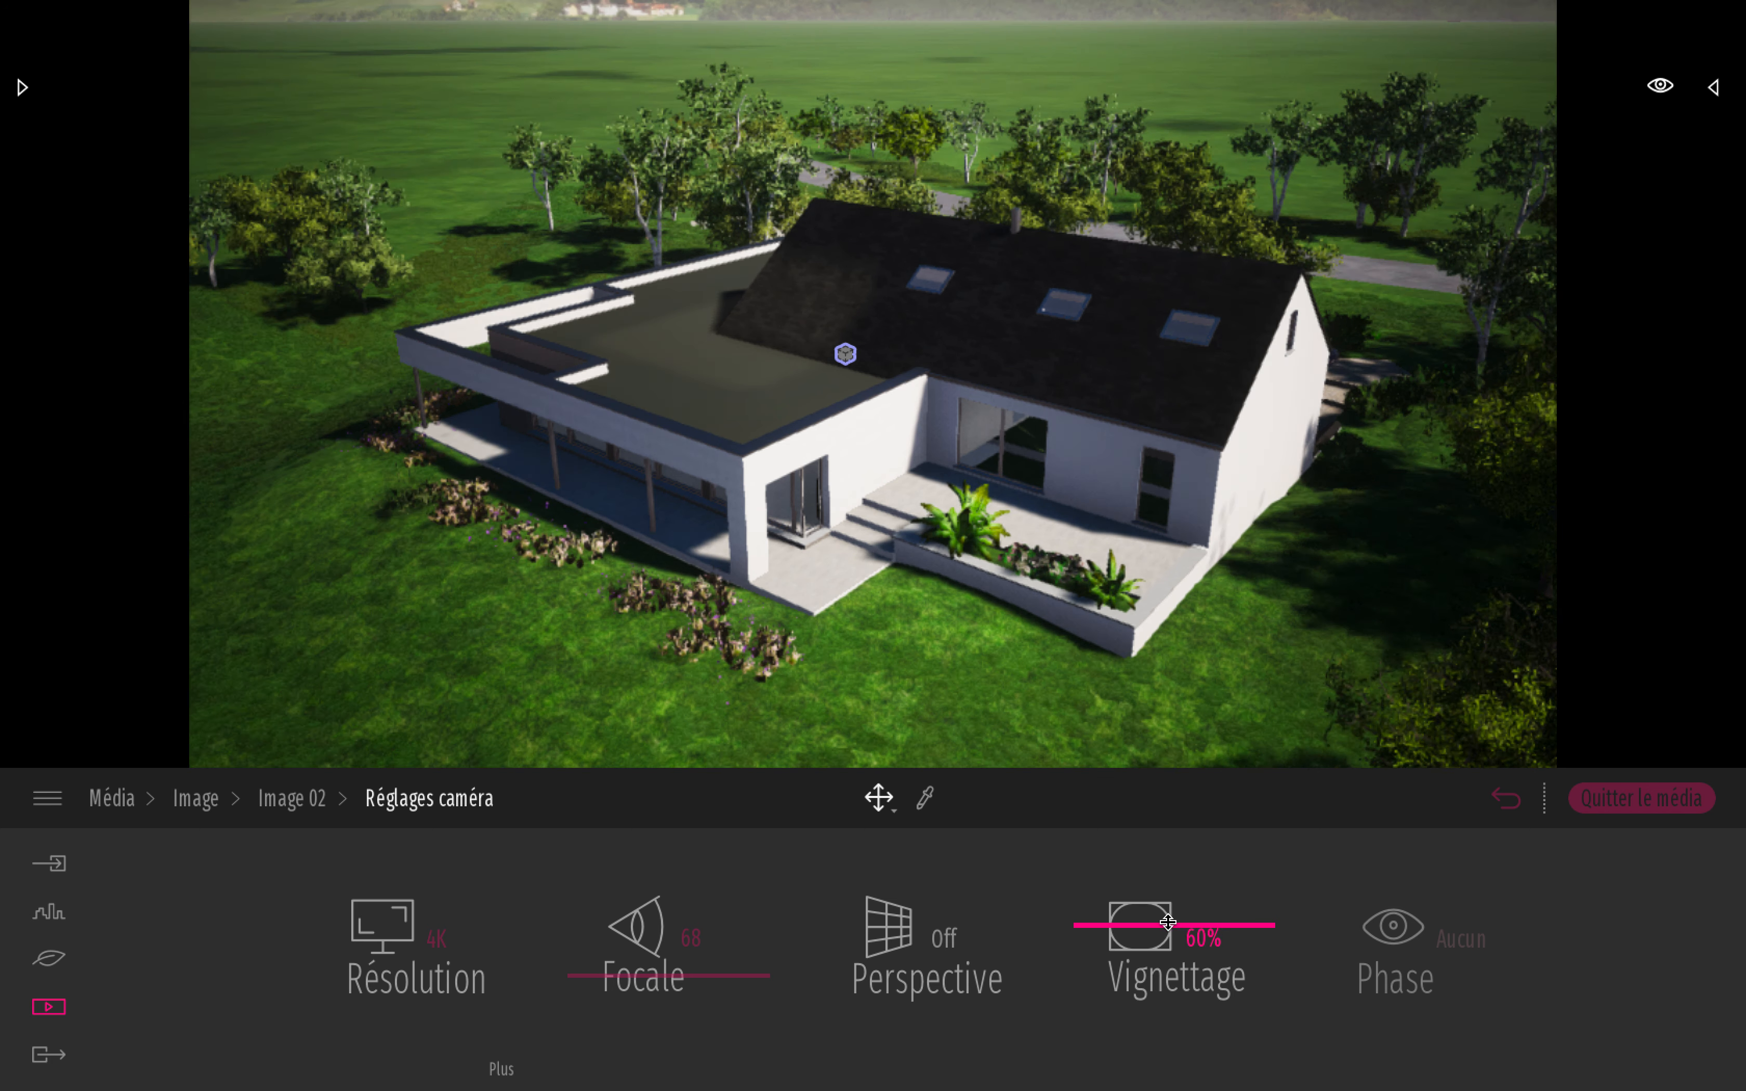
Step: Check the resolution's width and height settings, and return to Image 02's settings overview
left_click(501, 1071)
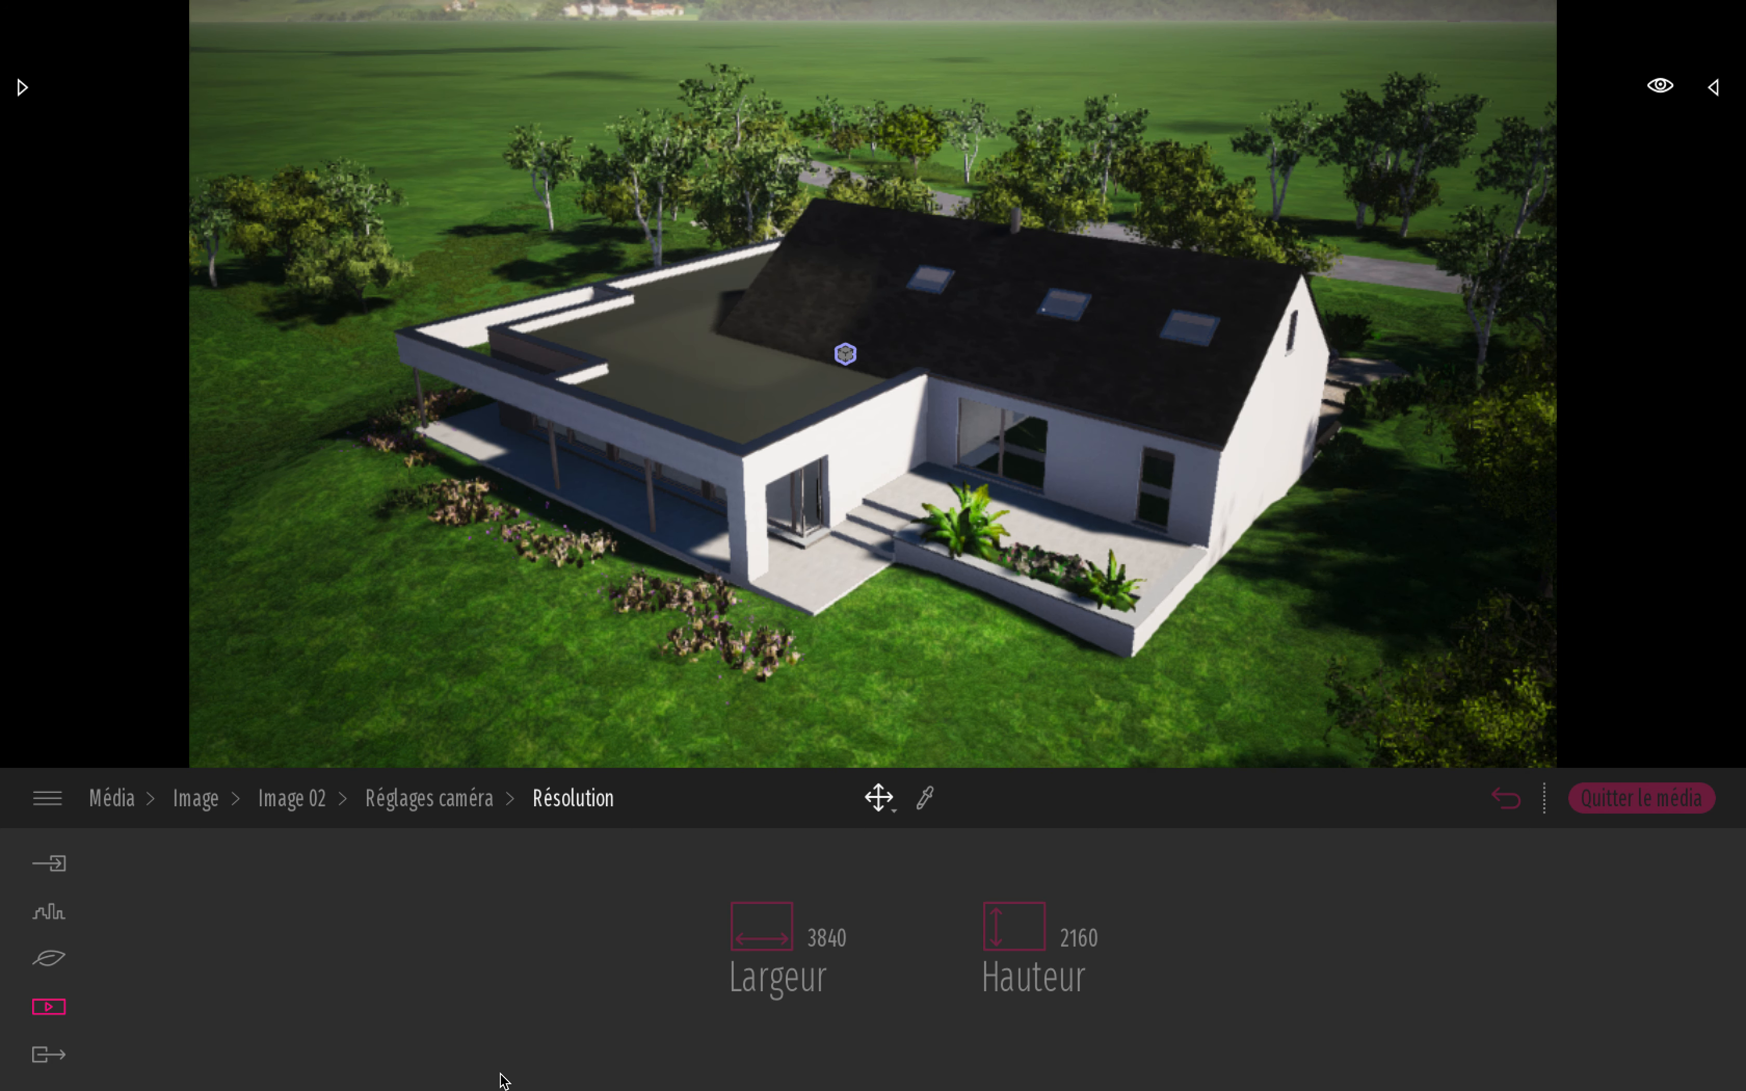
left_click(431, 800)
left_click(291, 798)
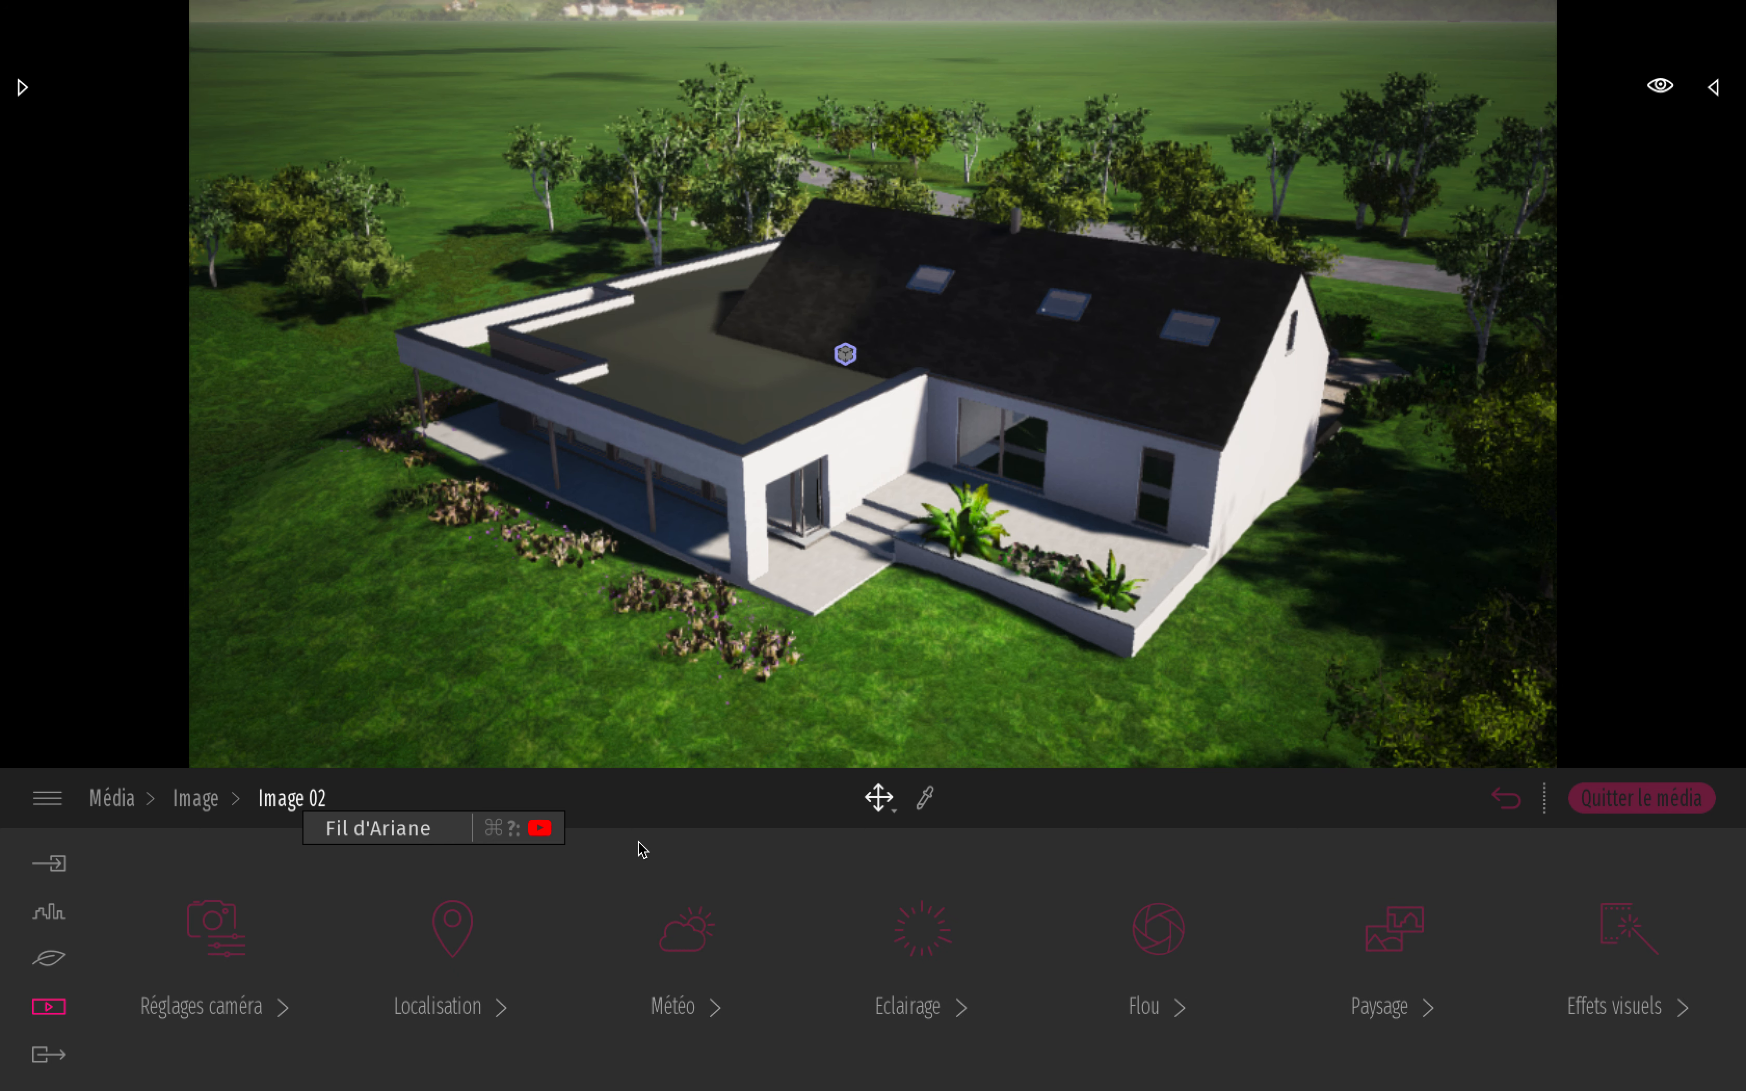
left_click(249, 977)
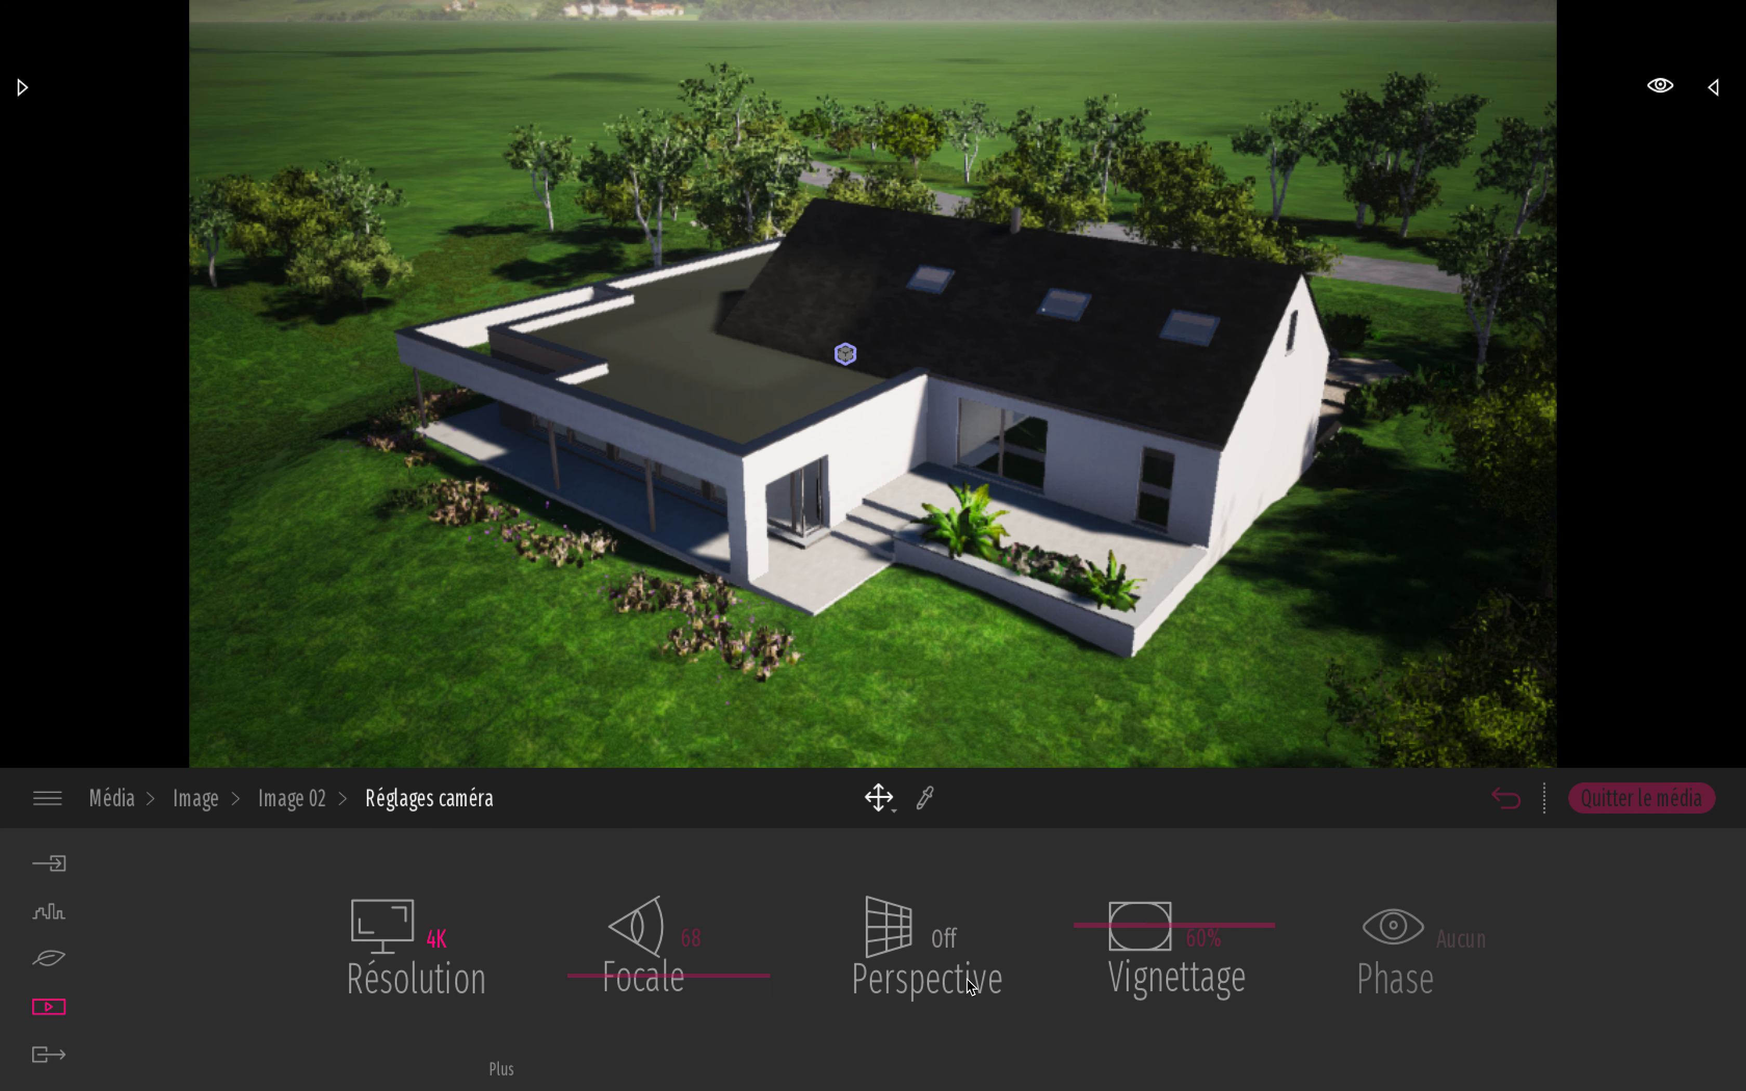
left_click(315, 803)
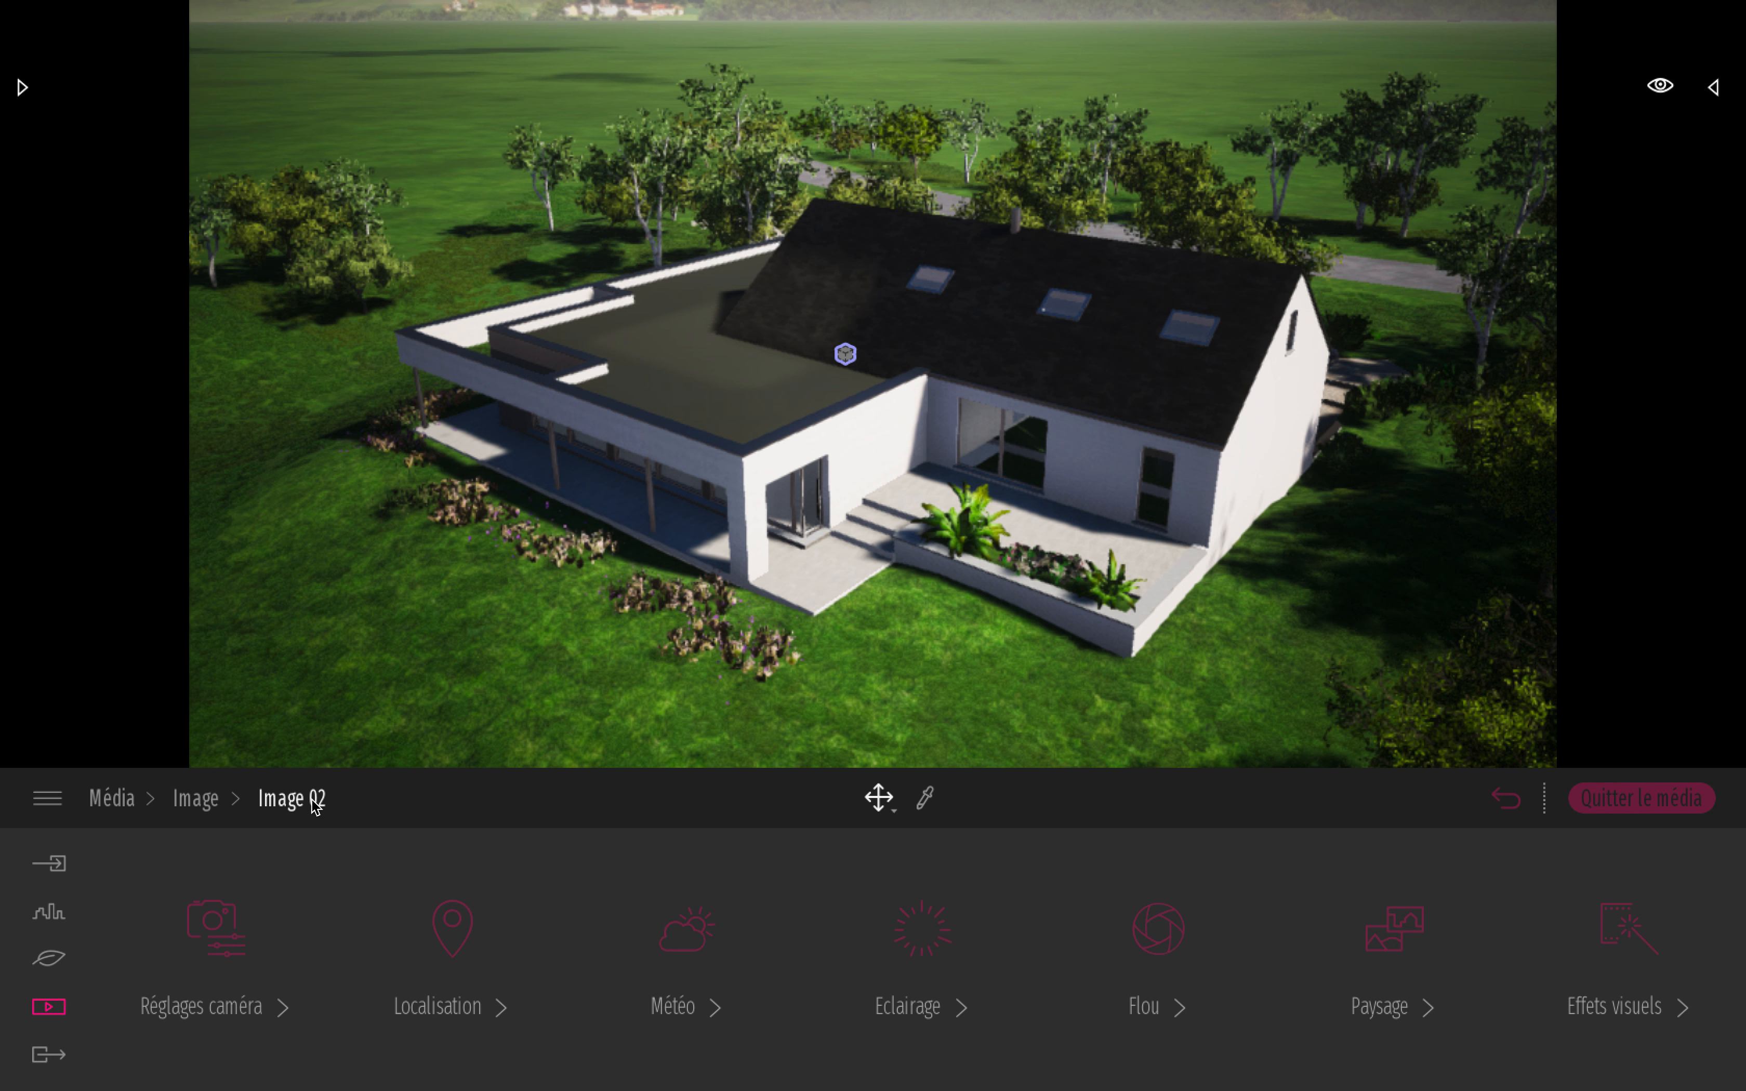
Step: Bring the camera inside the house to the people beside the dining table and turn on Image 02's blur (Flou)
left_click(1159, 943)
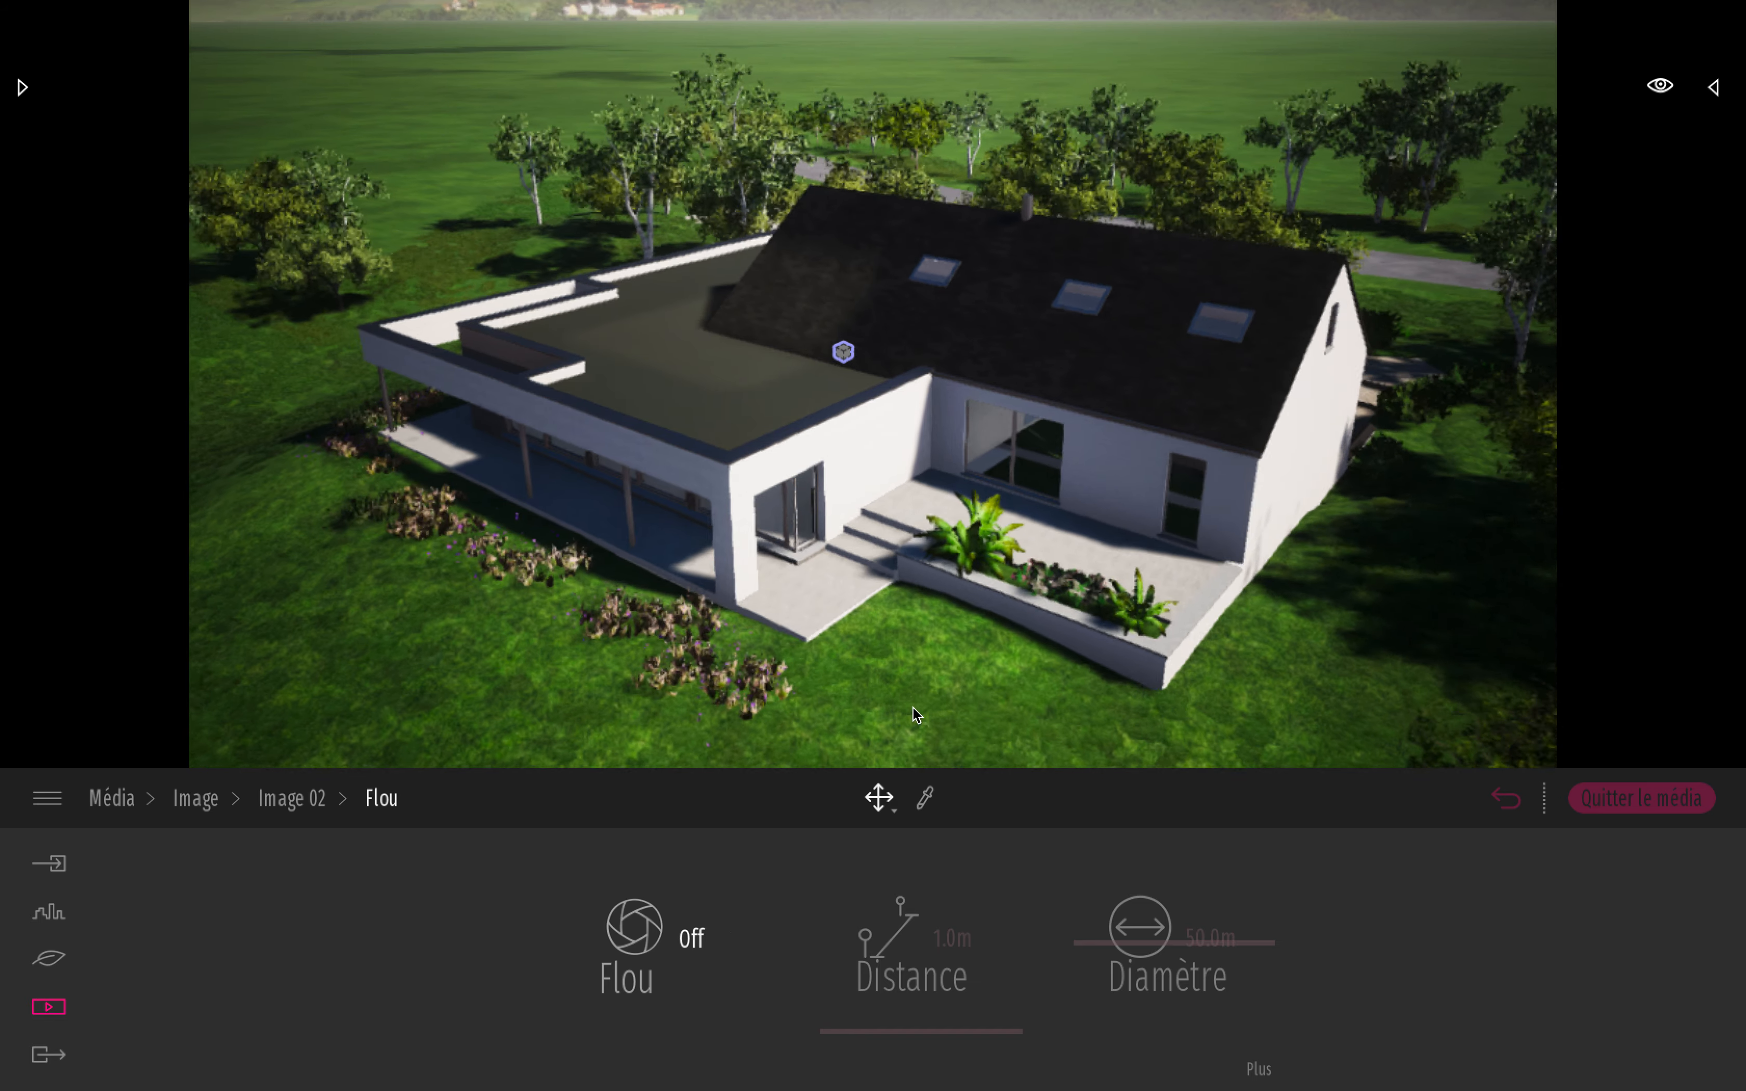
right_click_drag(1033, 565, 778, 529)
key("Up")
key("Left")
key("Up")
key("Down")
key("Up")
key("Right")
key("Down")
key("Up")
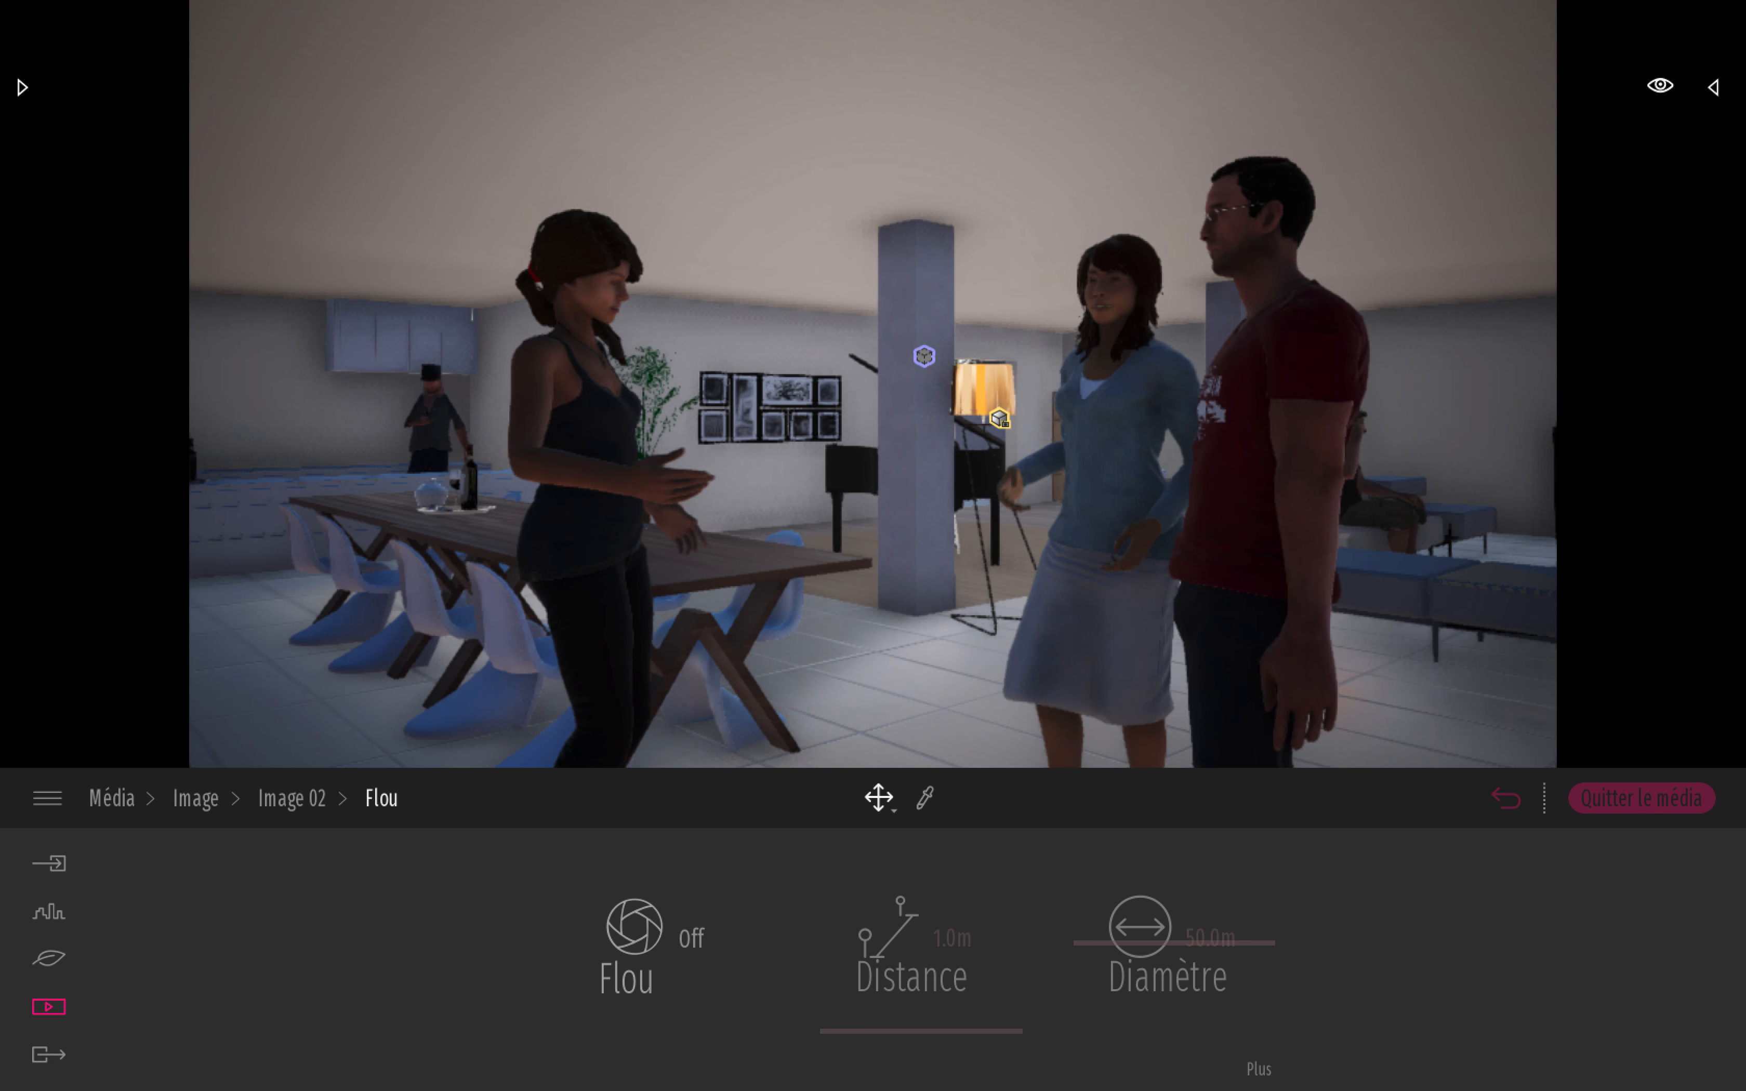
left_click(692, 942)
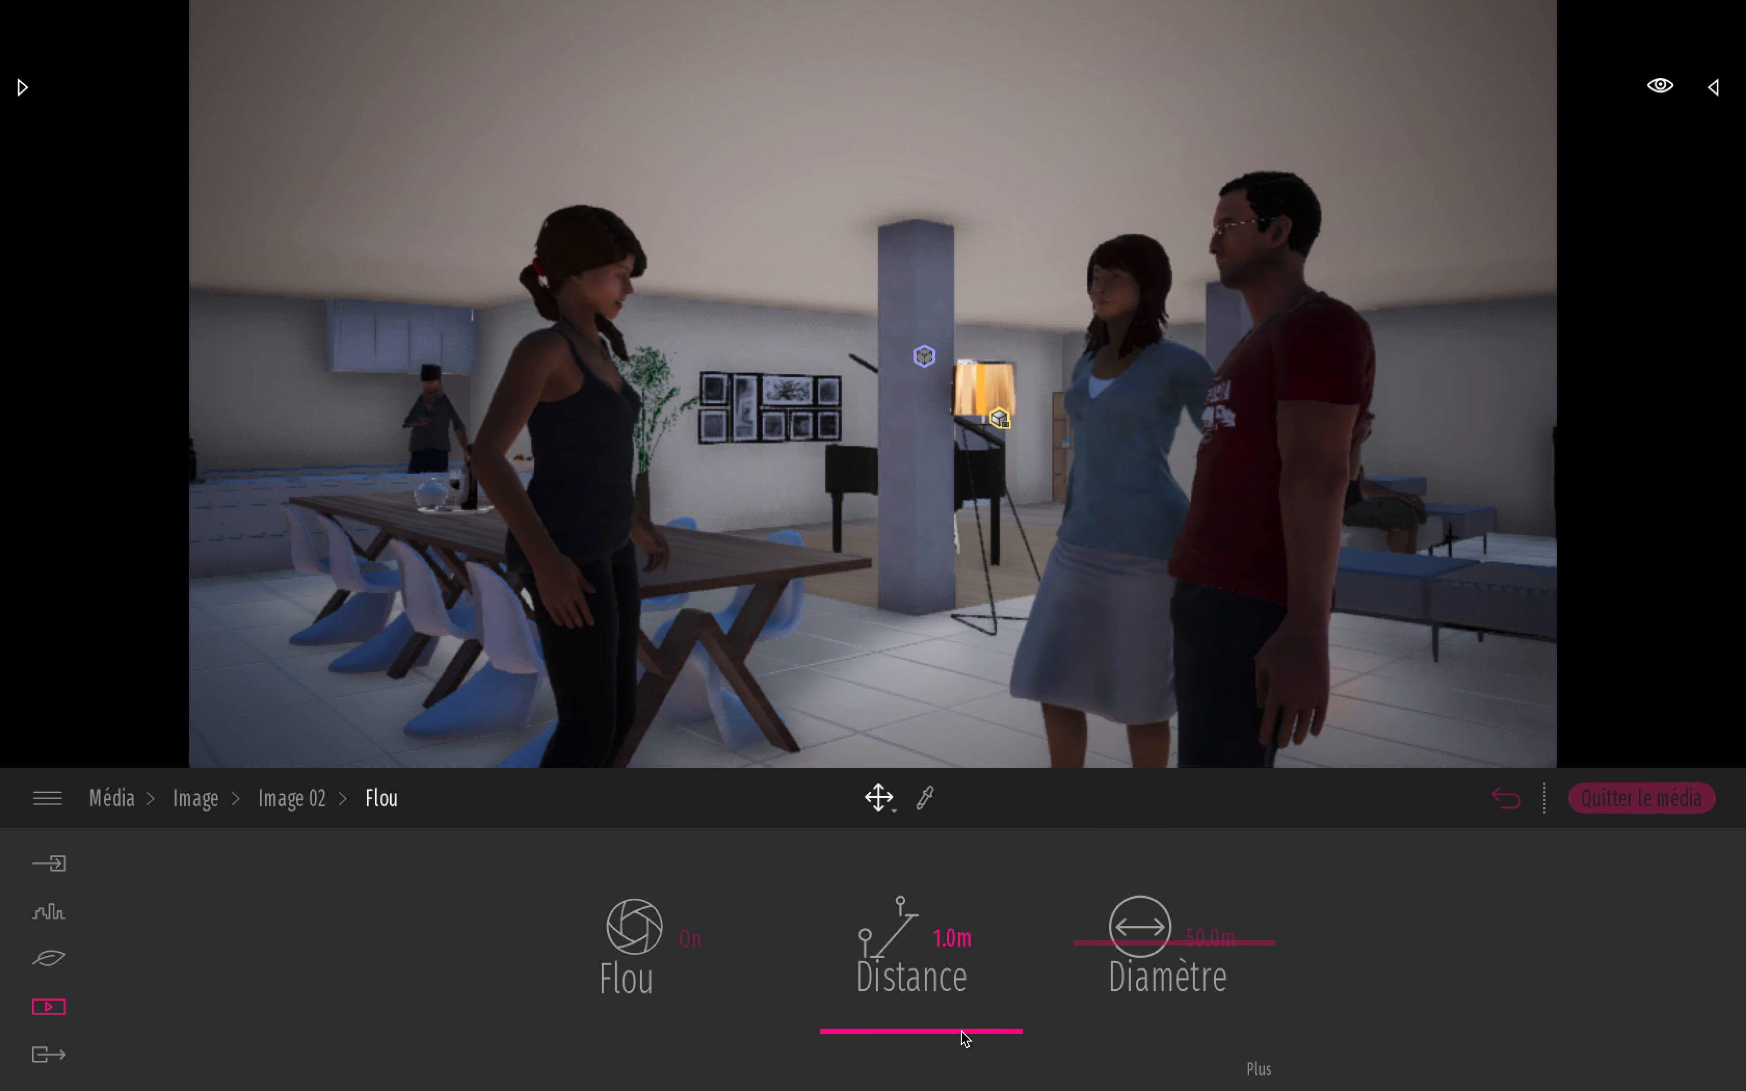
Step: Set the blur's diameter (Diamètre) to 6.5 m and shorten its distance to less than 1 m
left_click_drag(1129, 943, 1127, 1021)
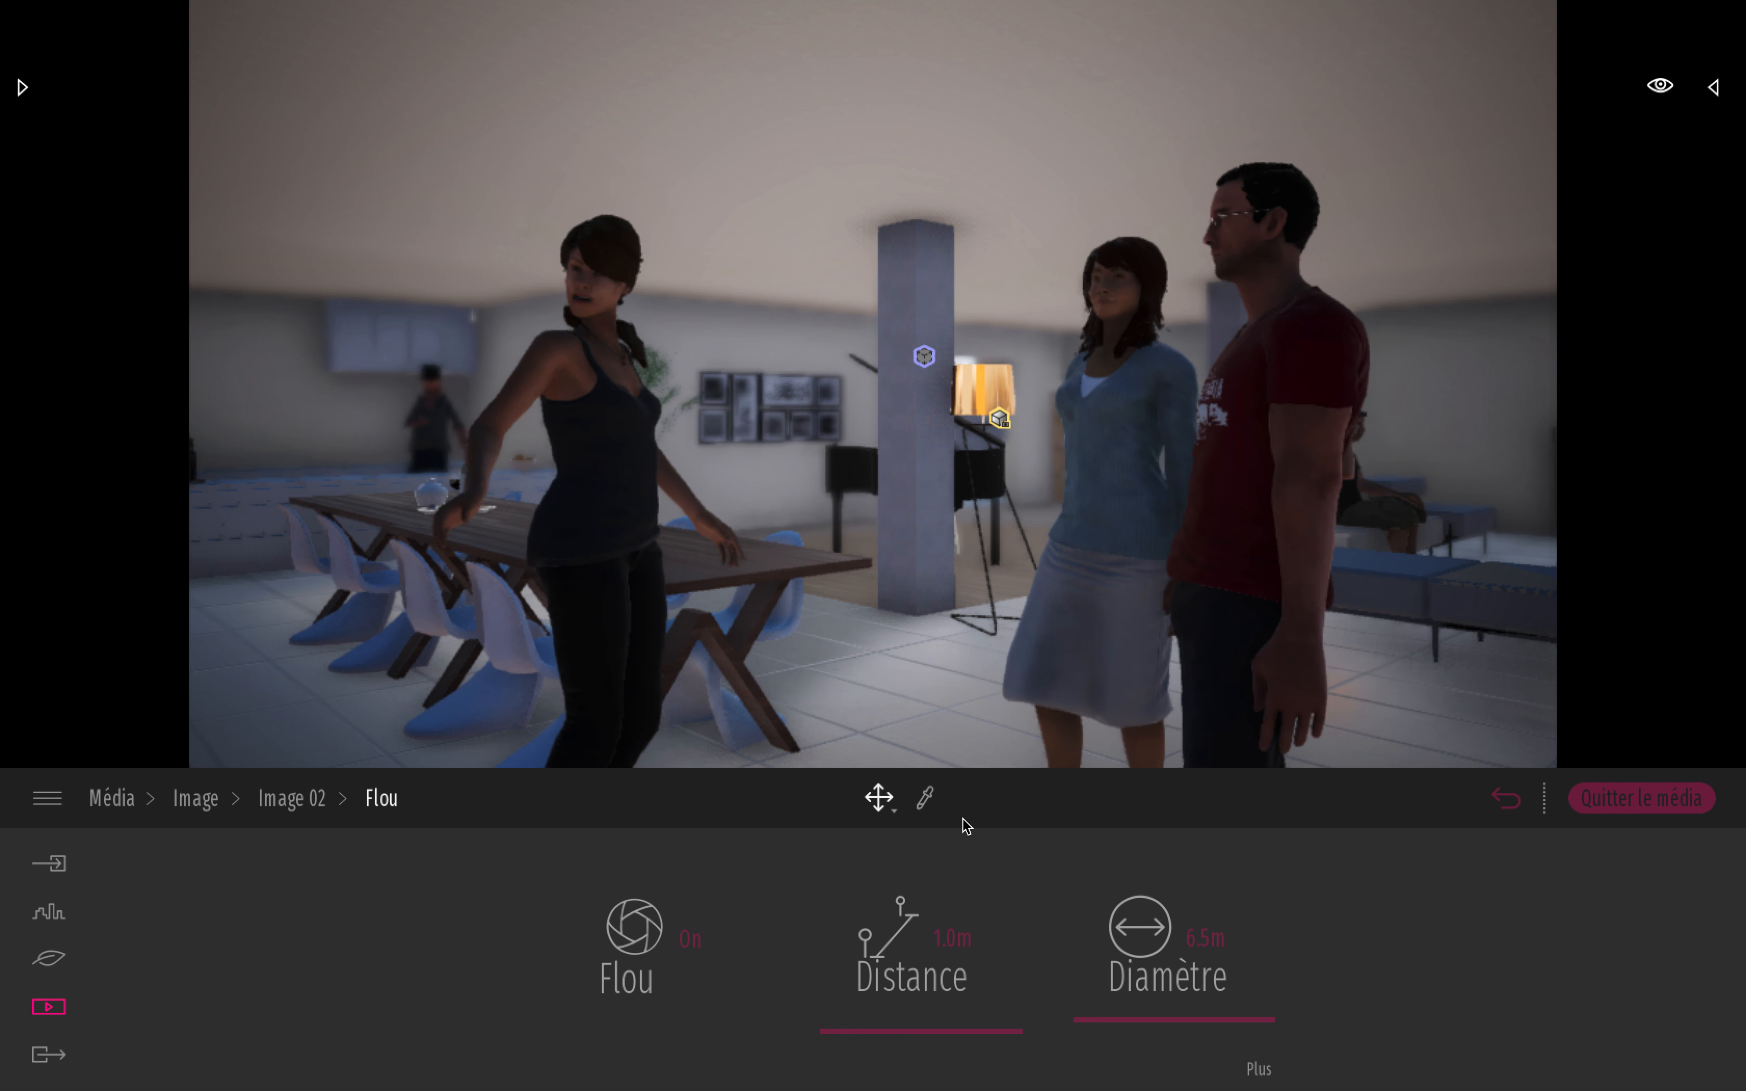
mouse_move(932, 1031)
left_mouse_down()
mouse_move(932, 965)
mouse_move(941, 1066)
left_mouse_up()
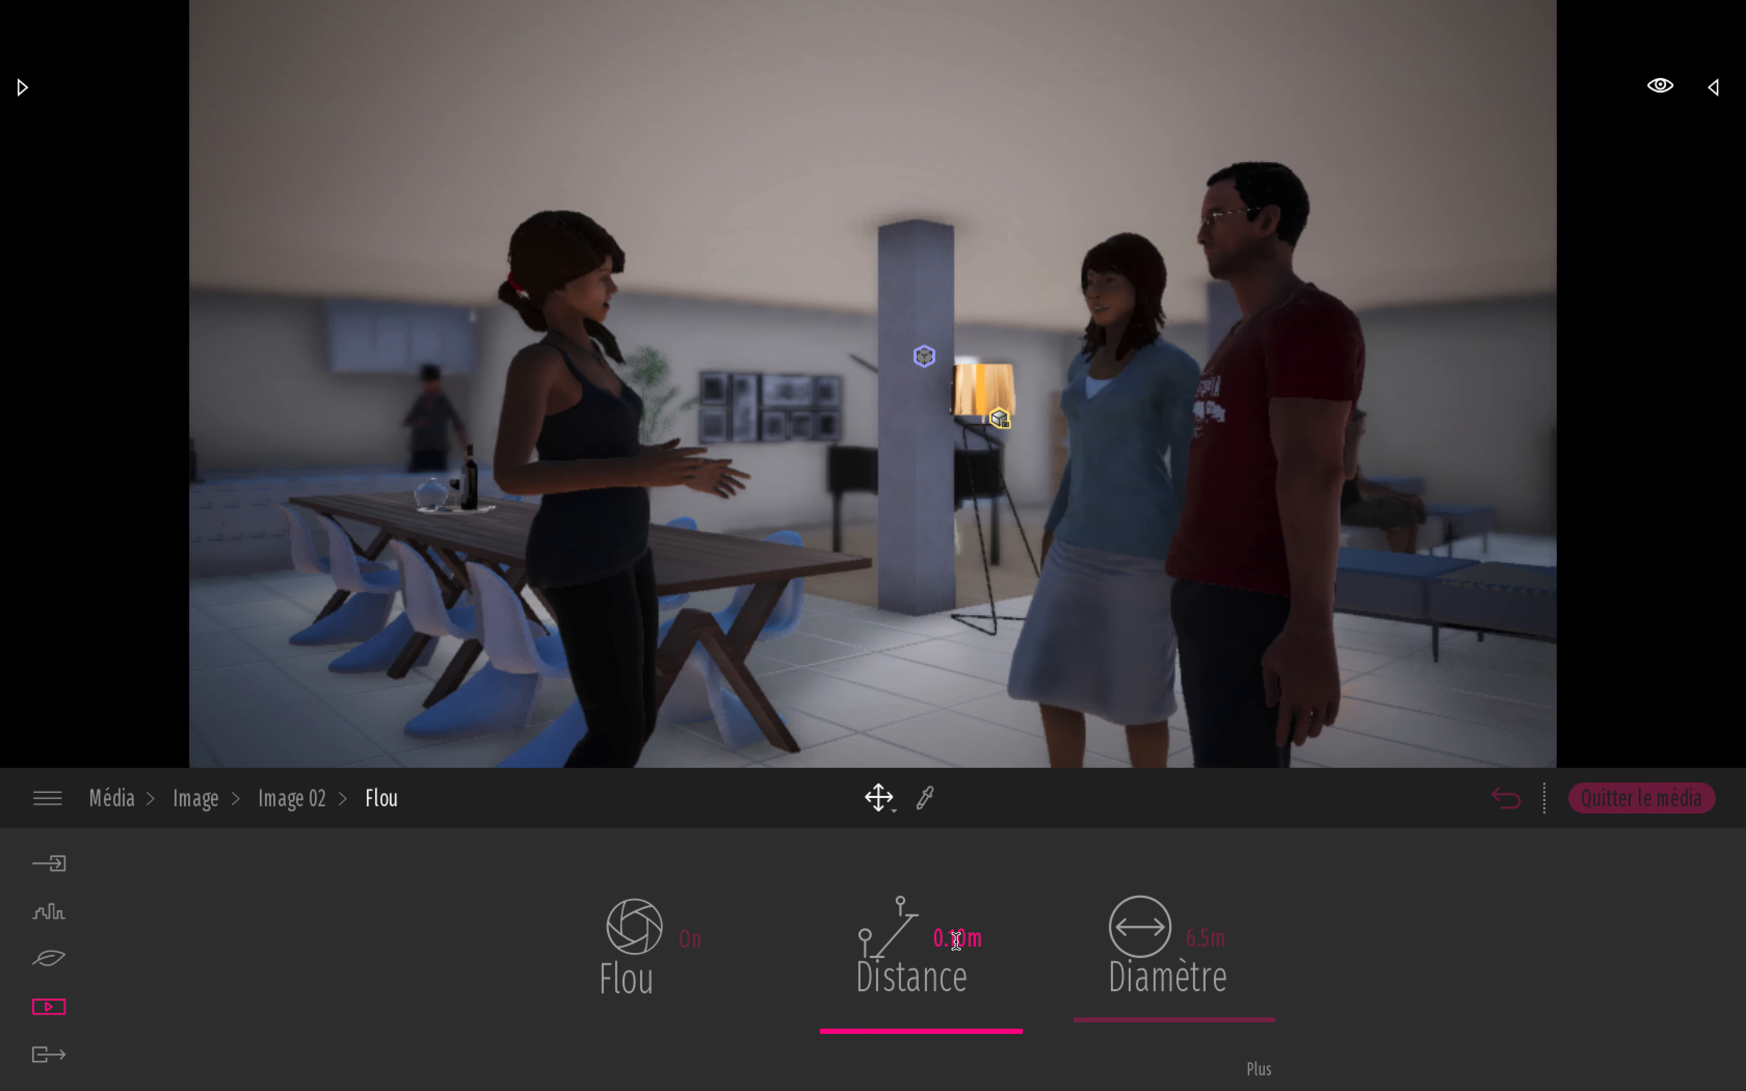